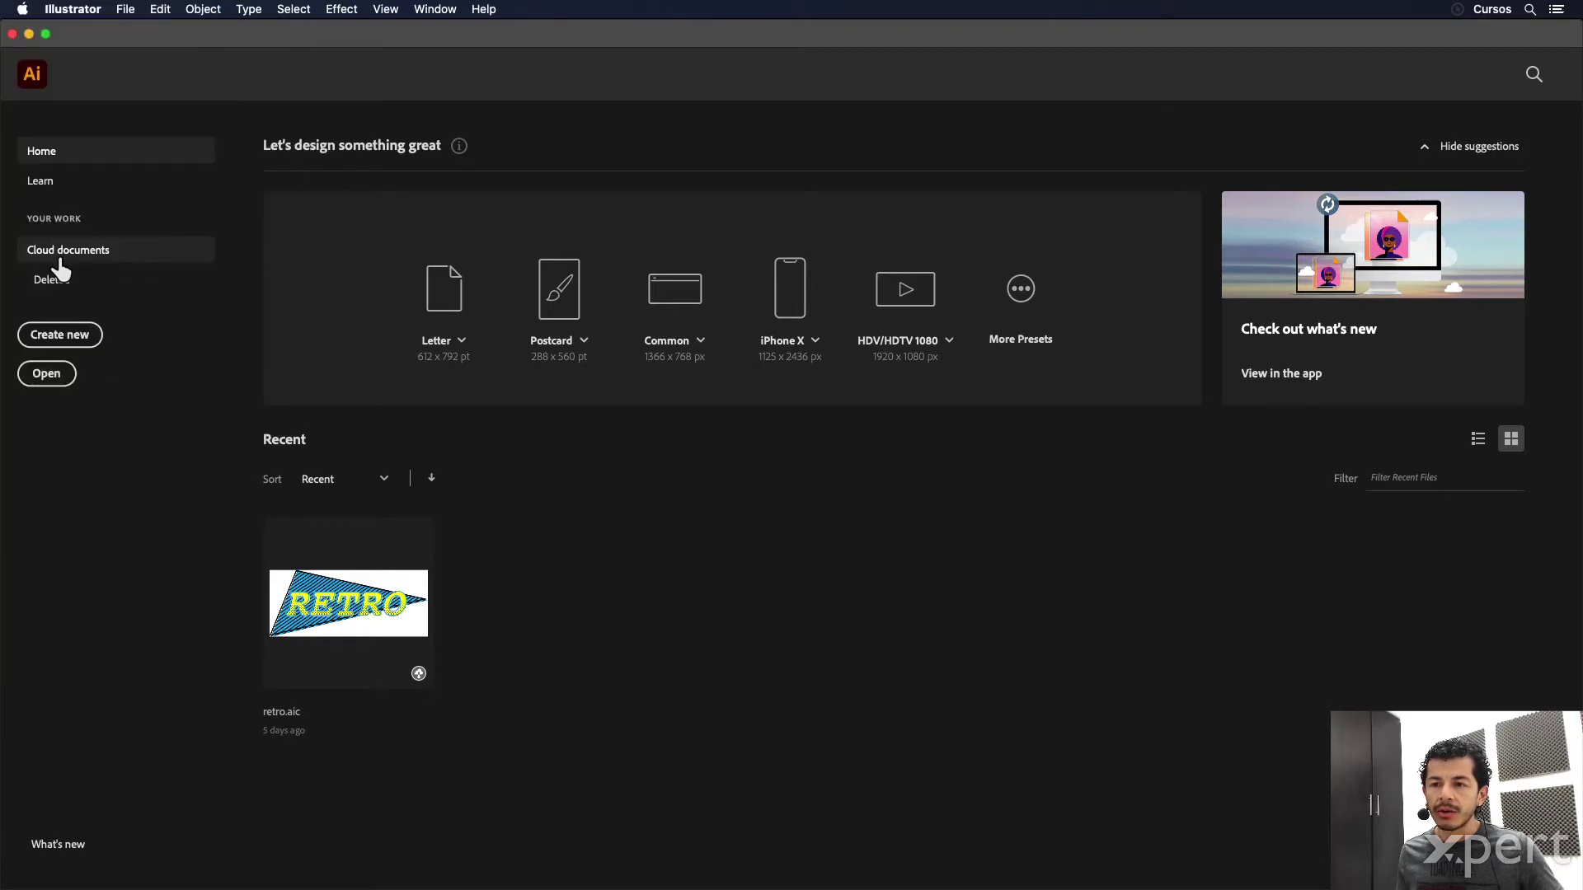
Step: Show the Cloud documents page listing the retro document, going via Home and back
left_click(60, 259)
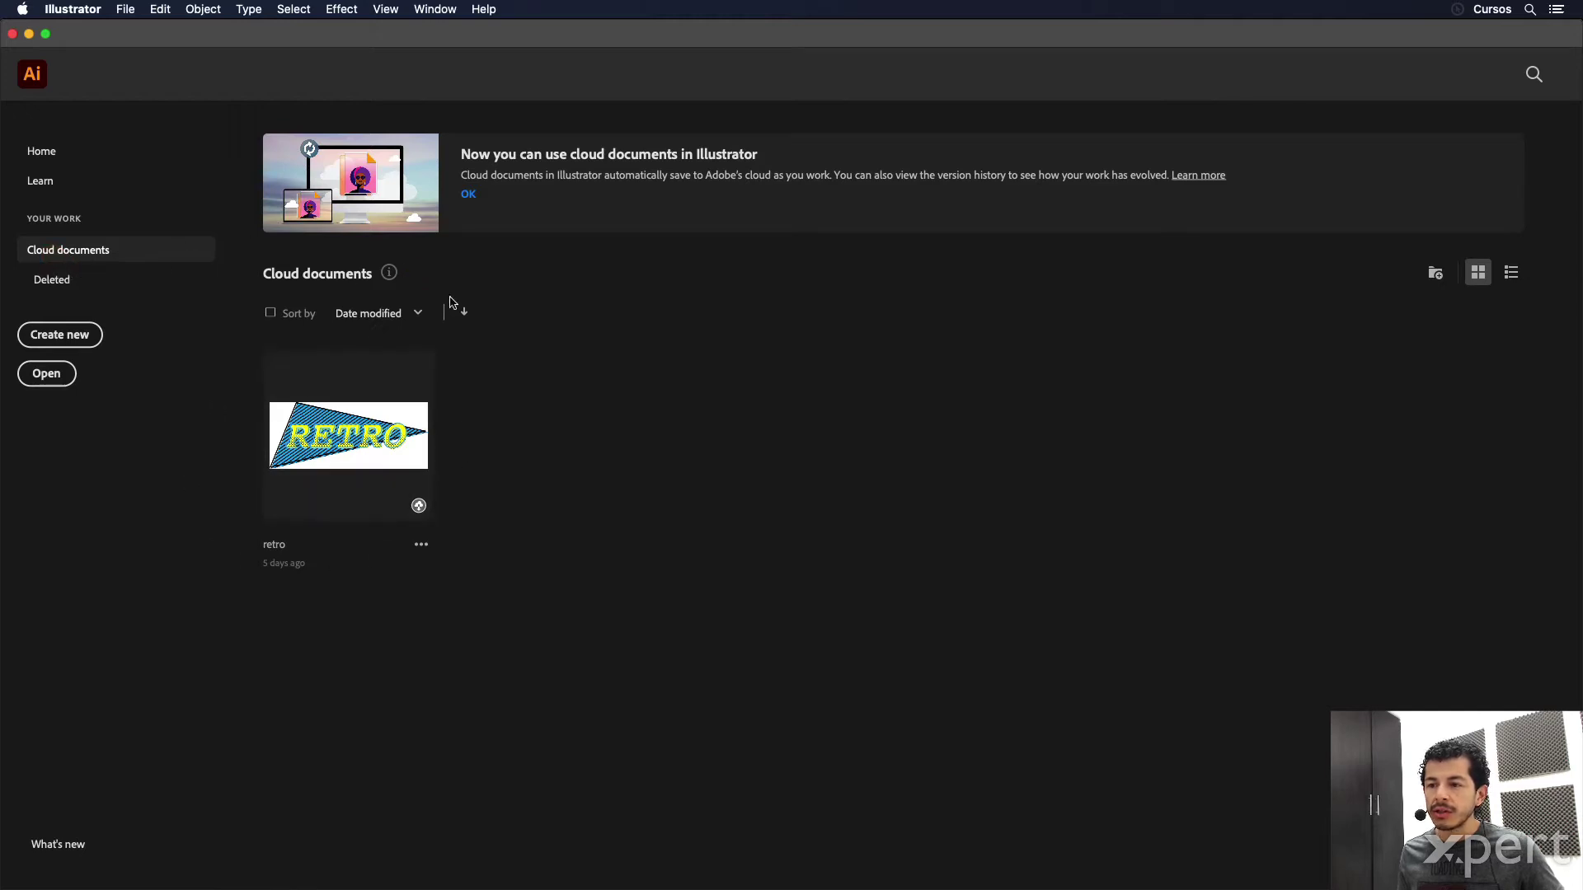
mouse_move(347, 520)
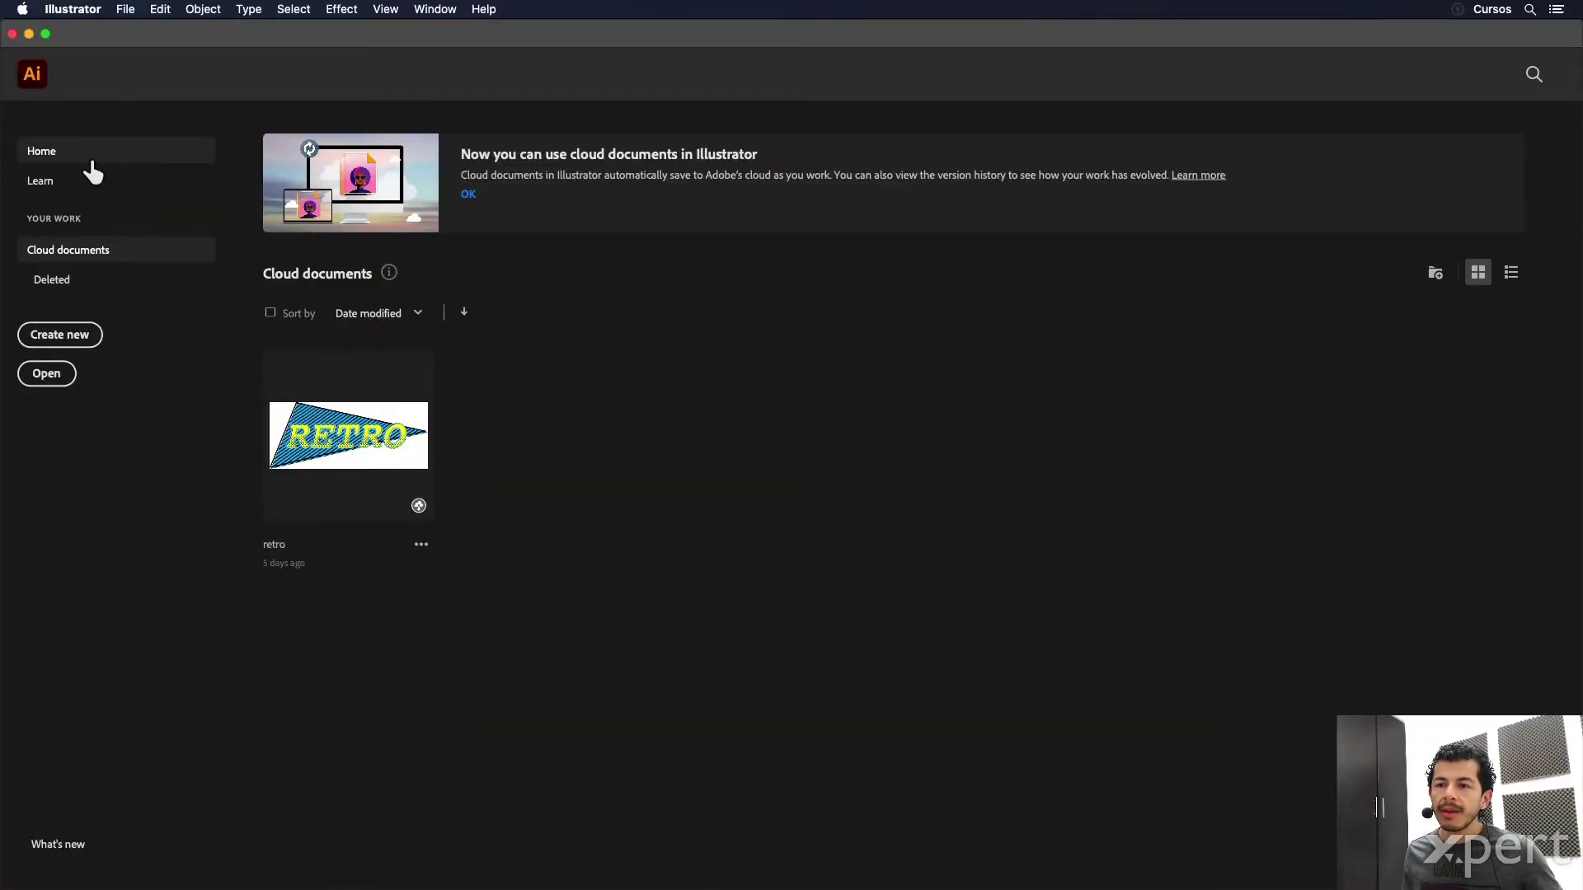
left_click(75, 154)
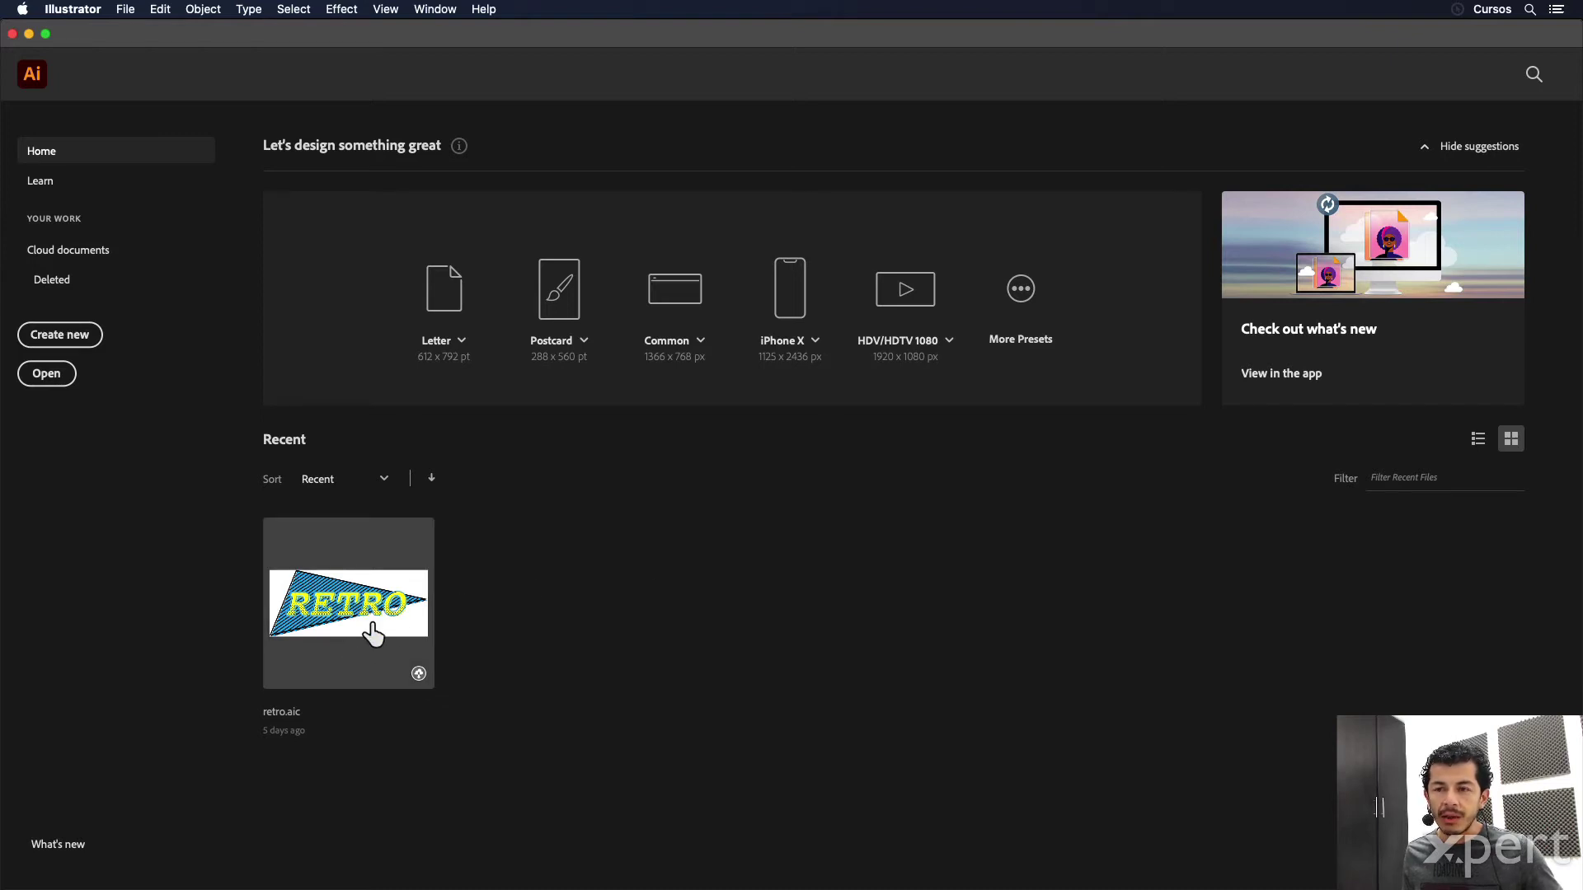
left_click(56, 259)
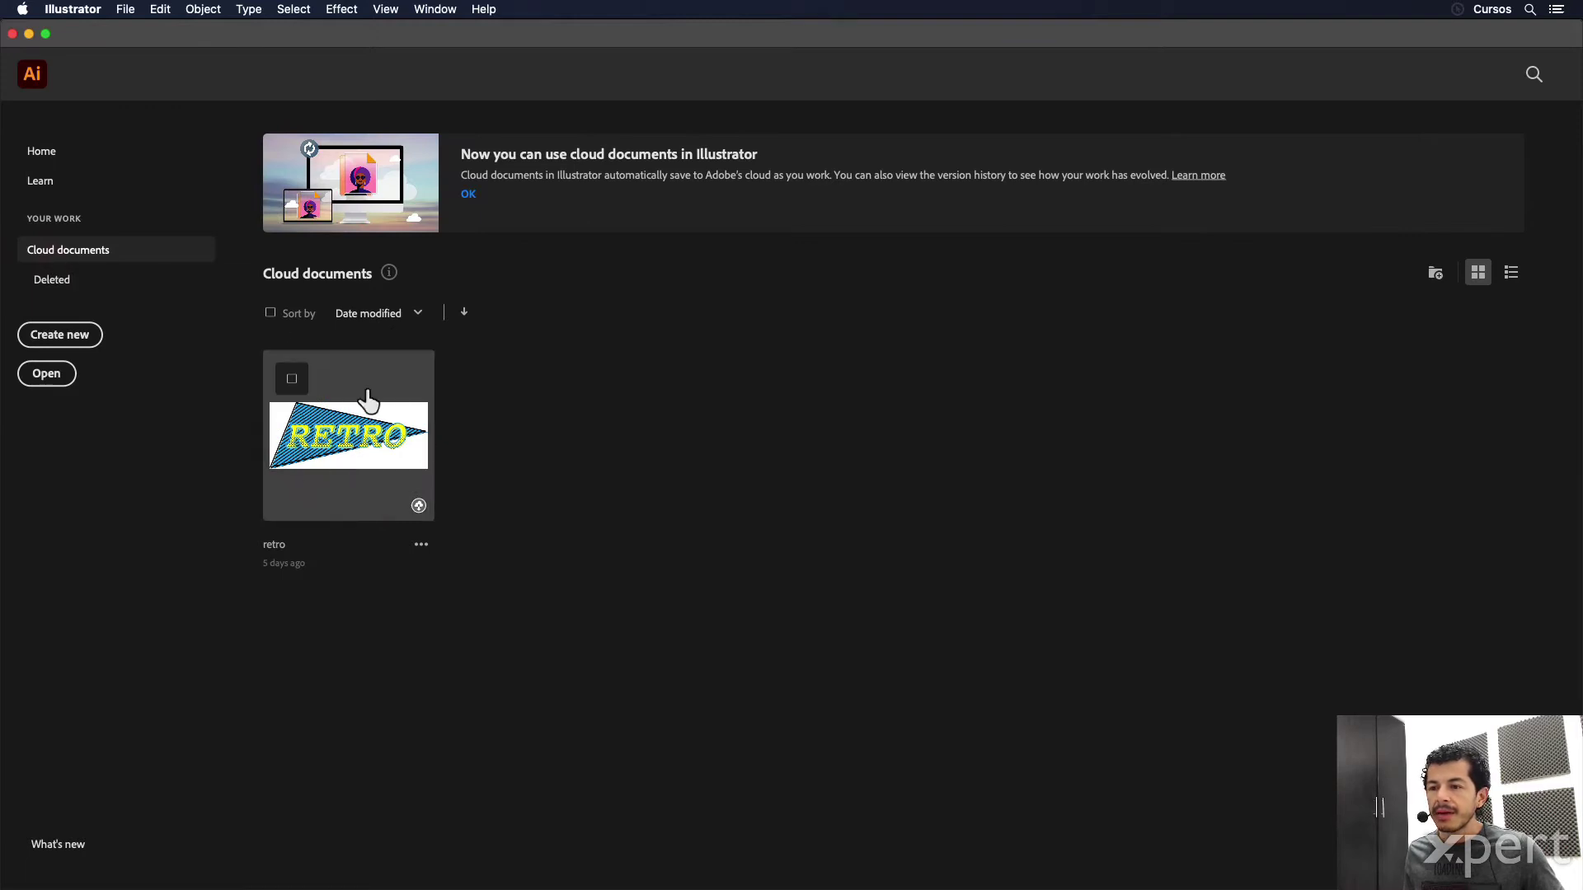
mouse_move(348, 435)
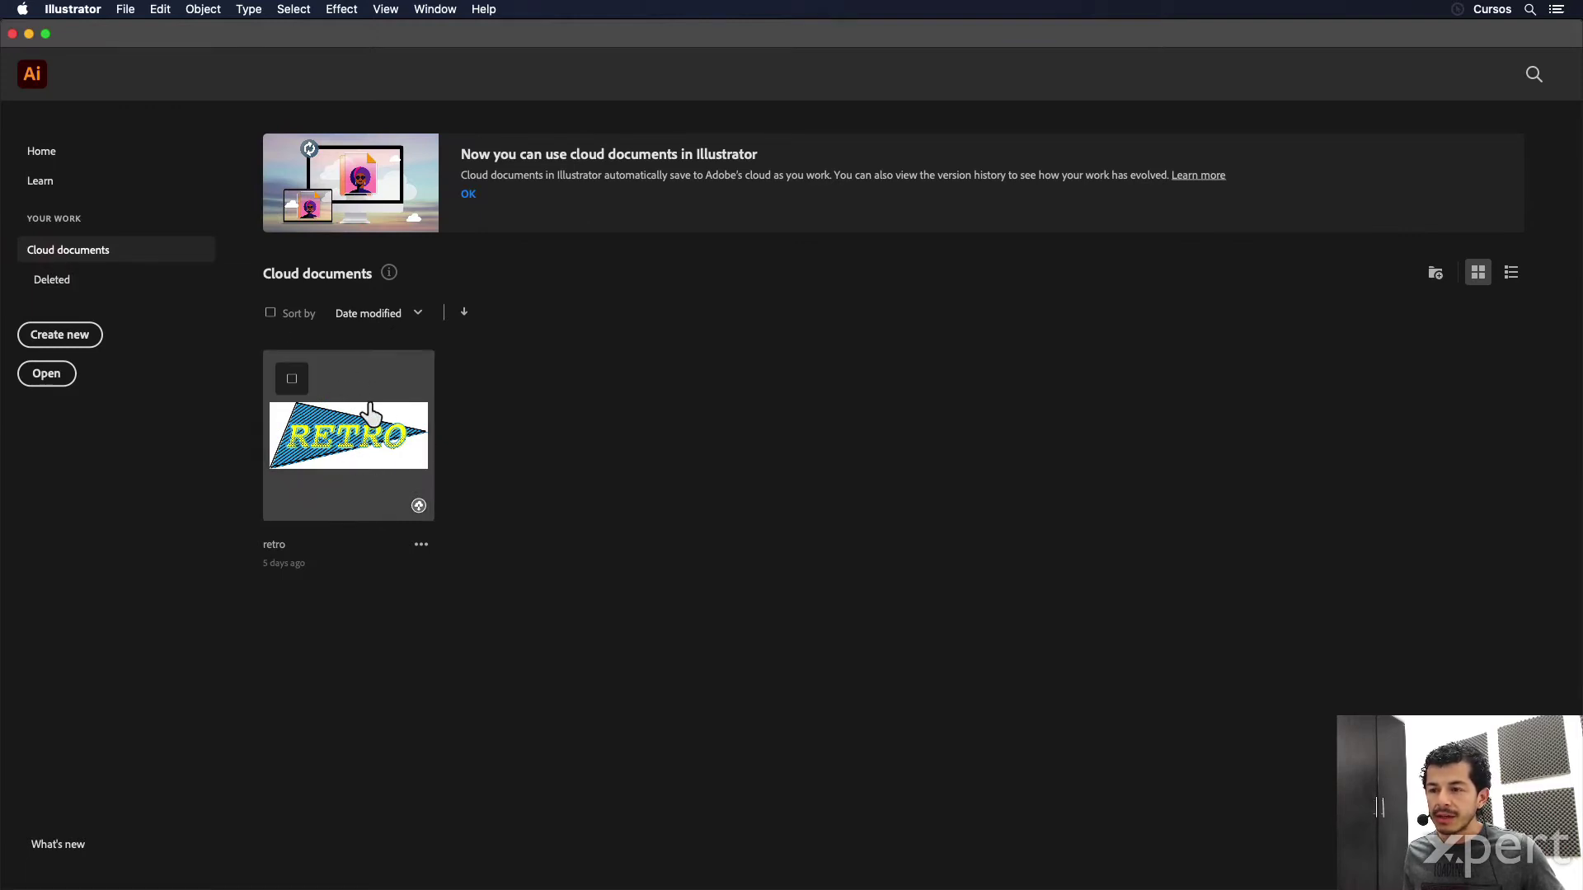
Step: Delete the retro document from Cloud documents using its ••• menu
left_click(430, 552)
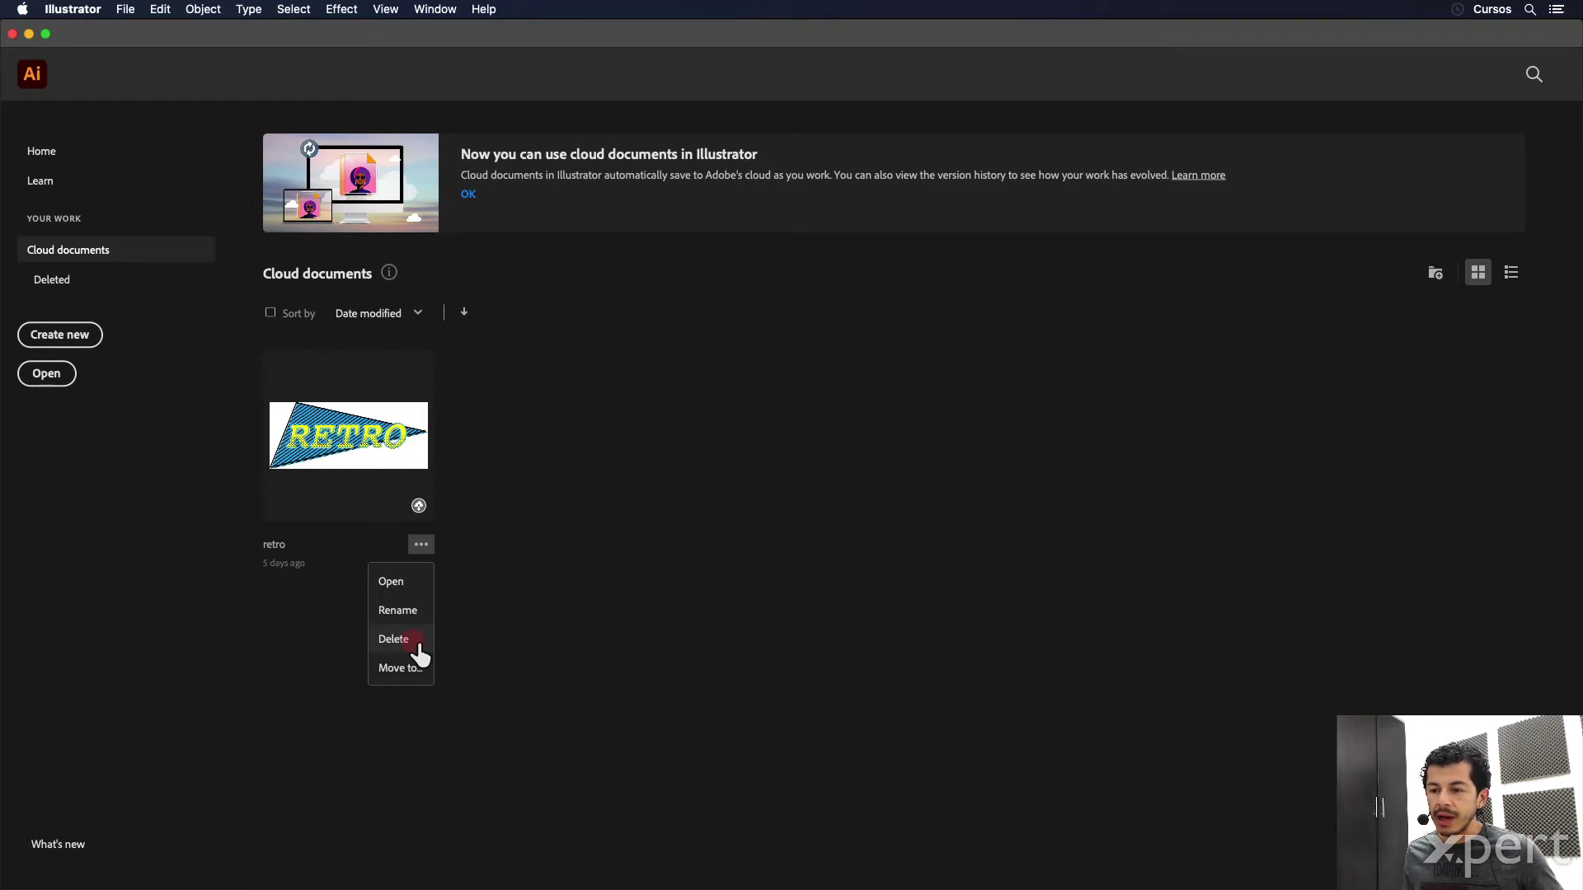
left_click(418, 649)
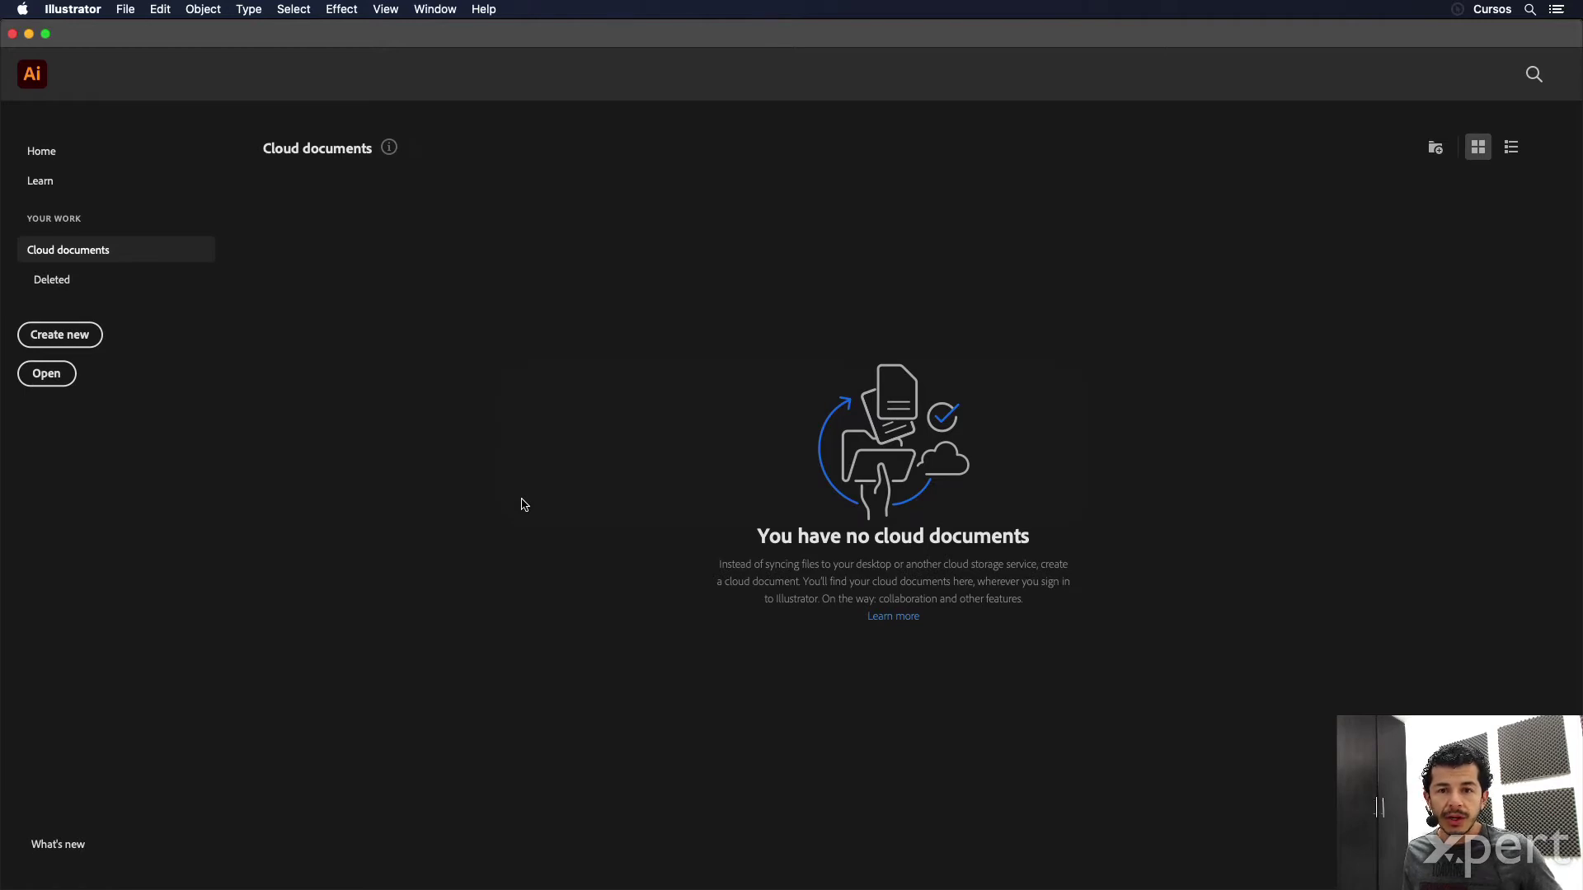
key("super+Tab")
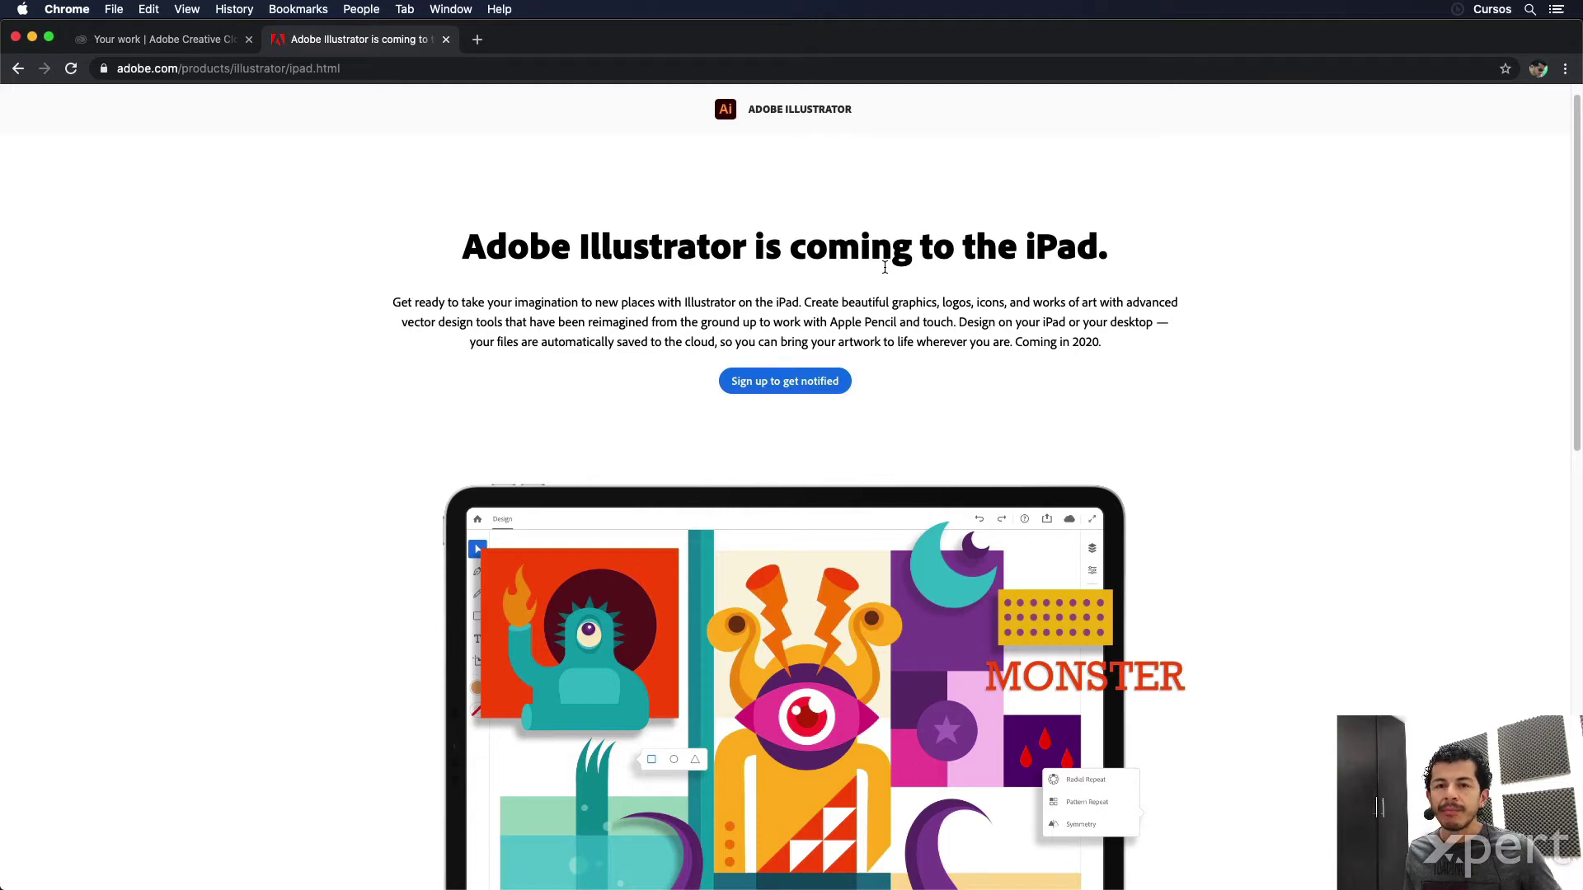
key("super+Tab")
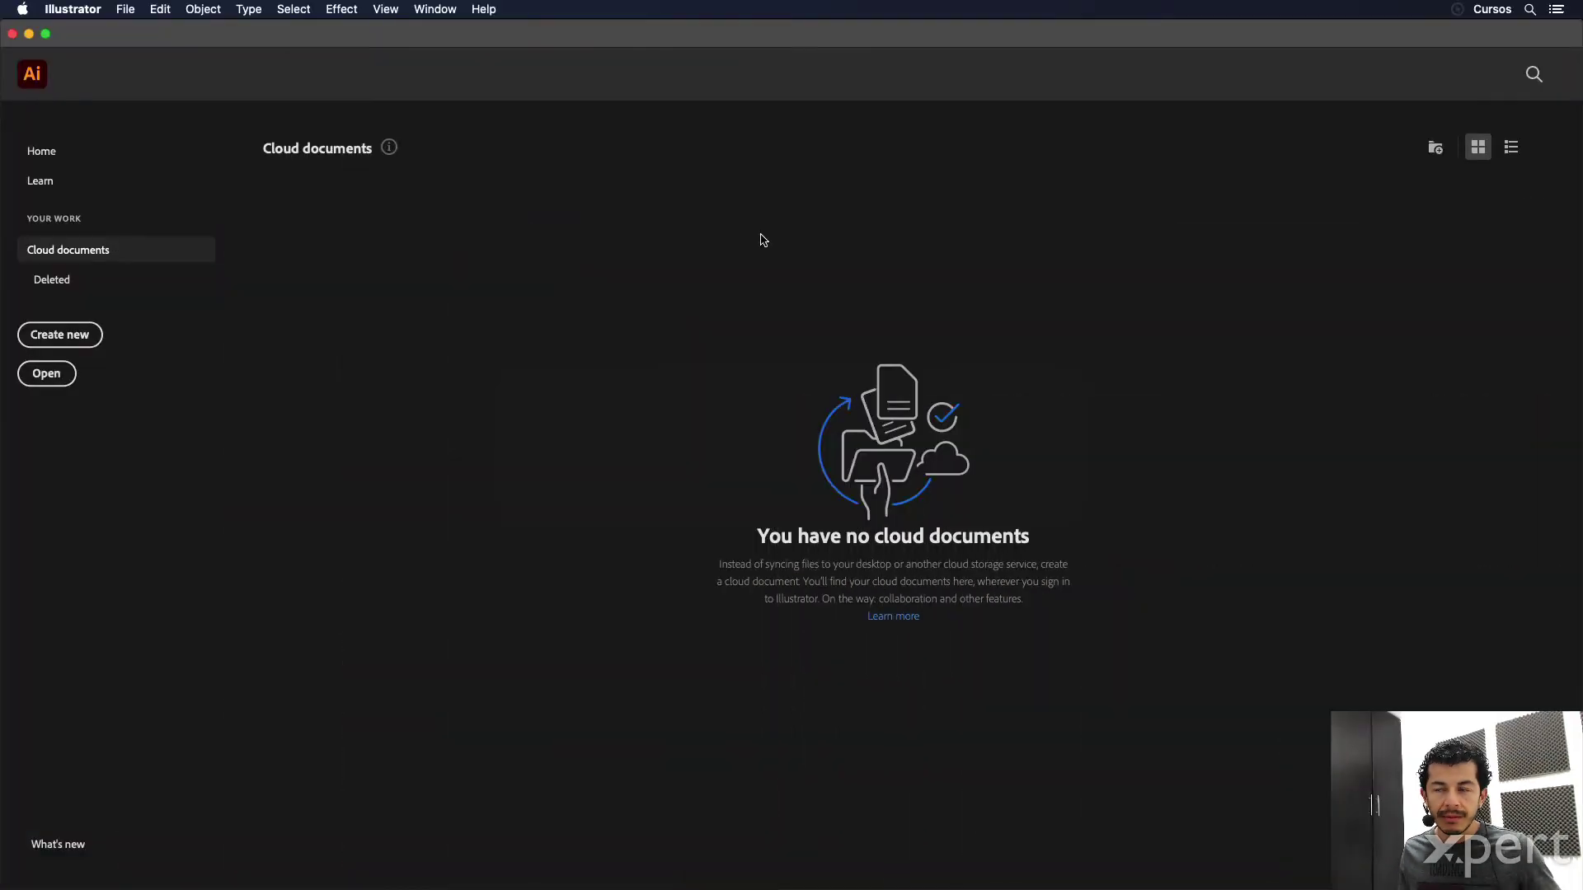
Step: Open the local retro.ai file from the Desktop's Illustrator cloud documents folder
key("super+n")
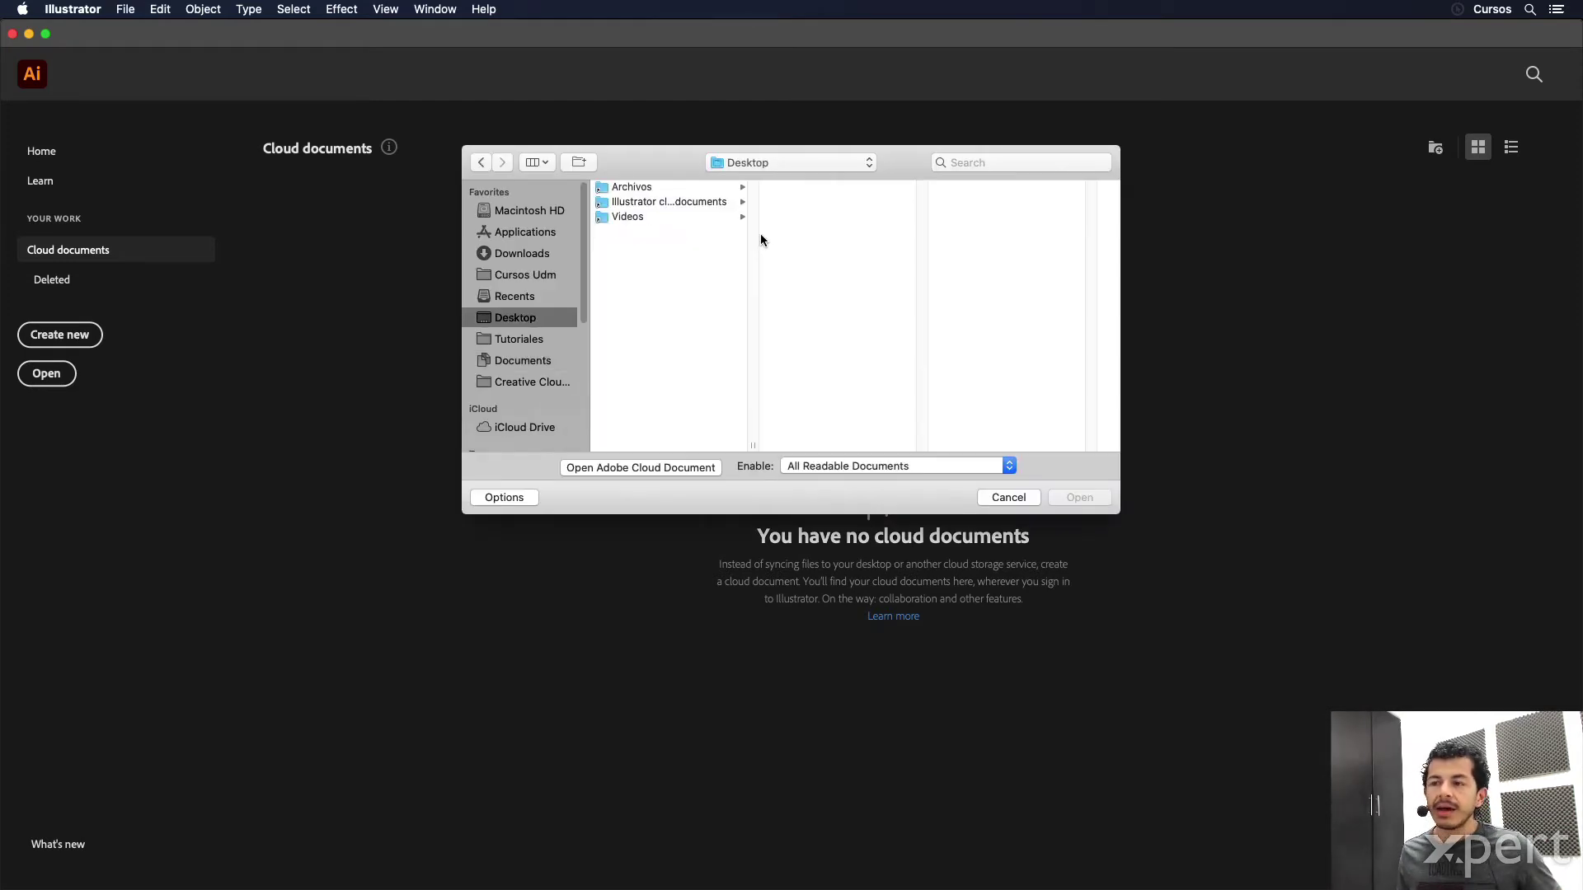
left_click(663, 202)
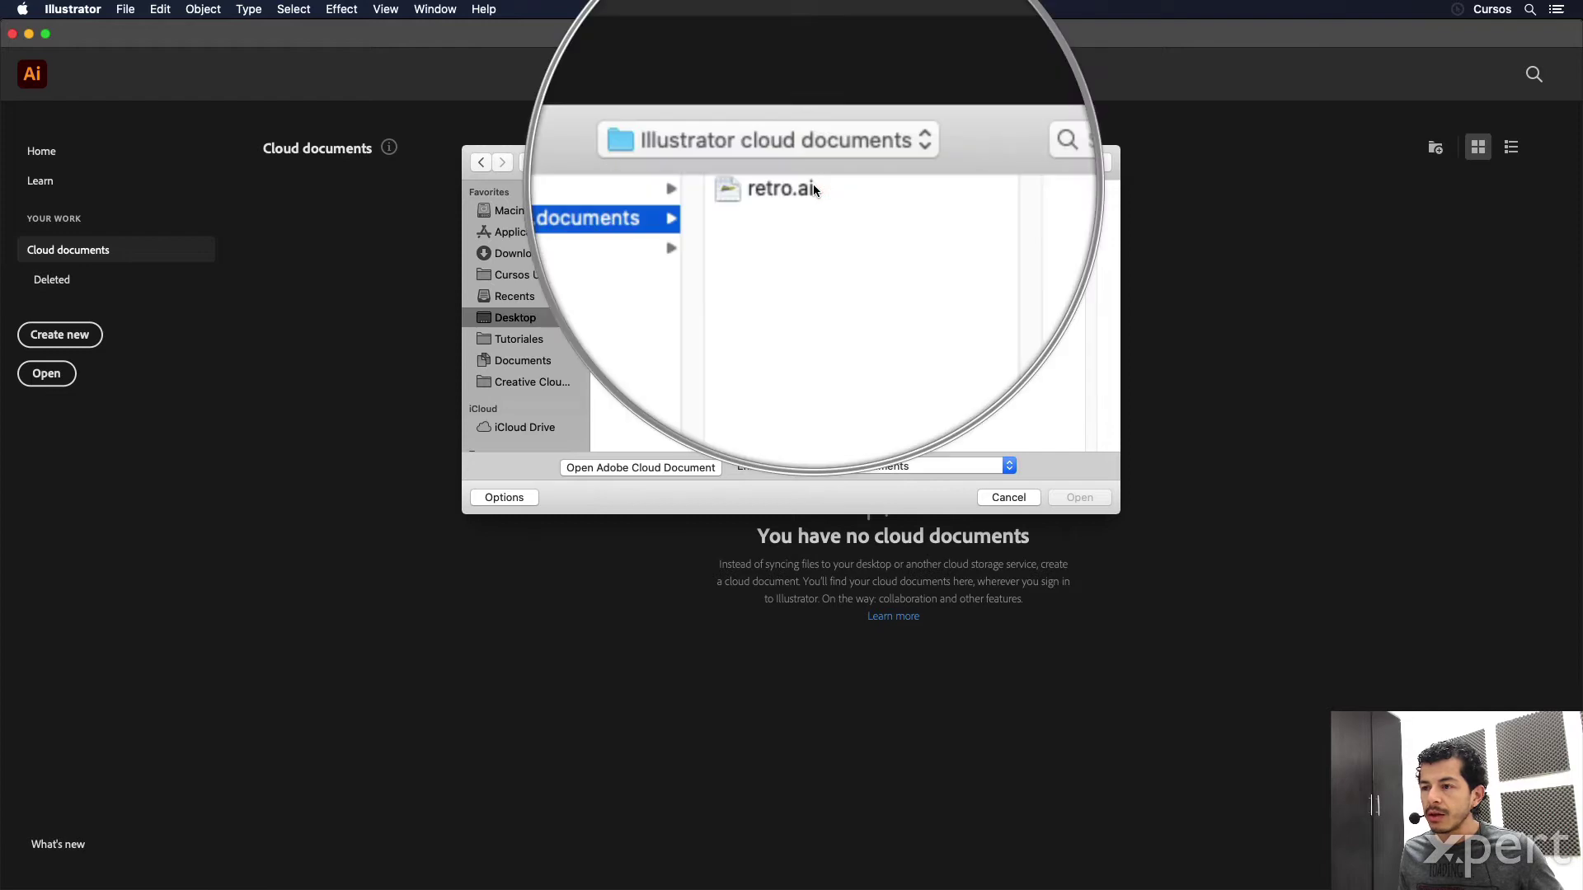
left_click(807, 186)
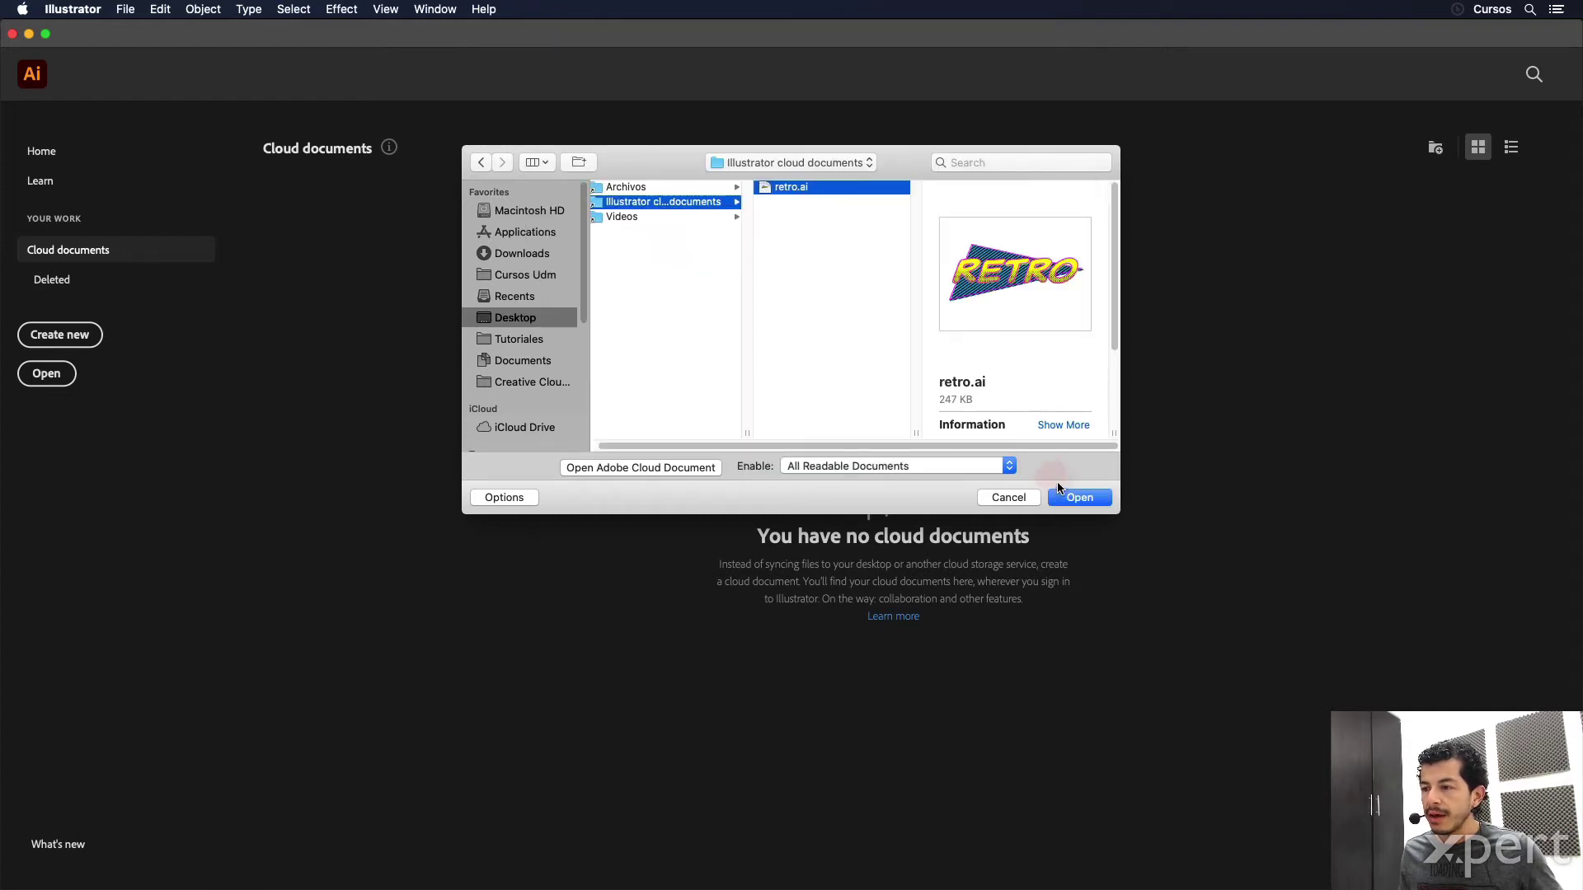
left_click(1071, 497)
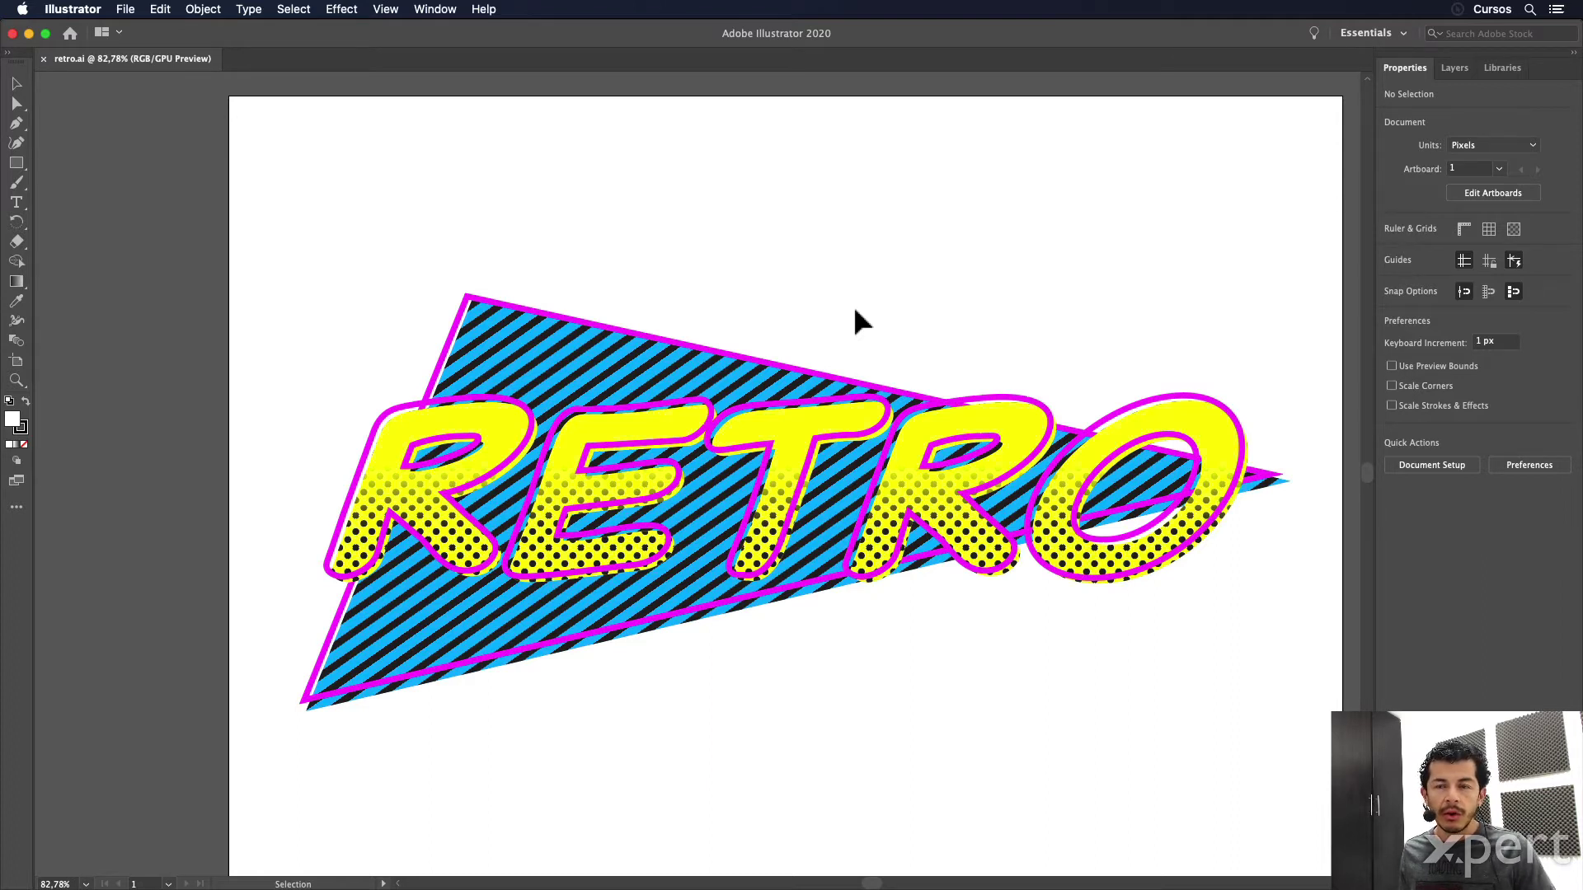
Step: Start saving retro.ai under a new name with File > Save As
left_click(127, 10)
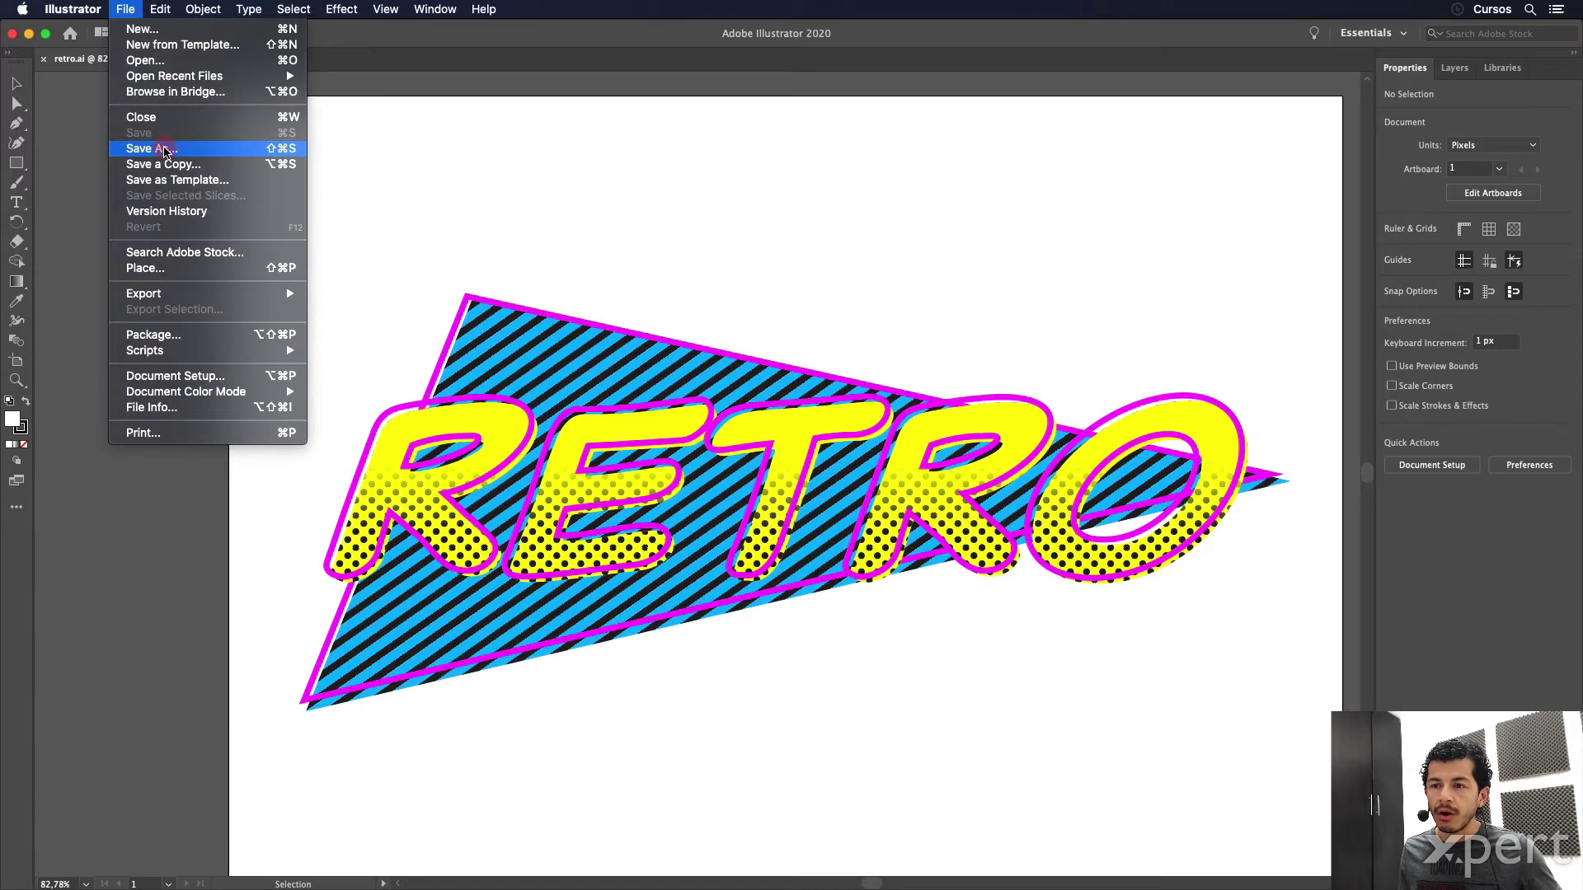
left_click(164, 148)
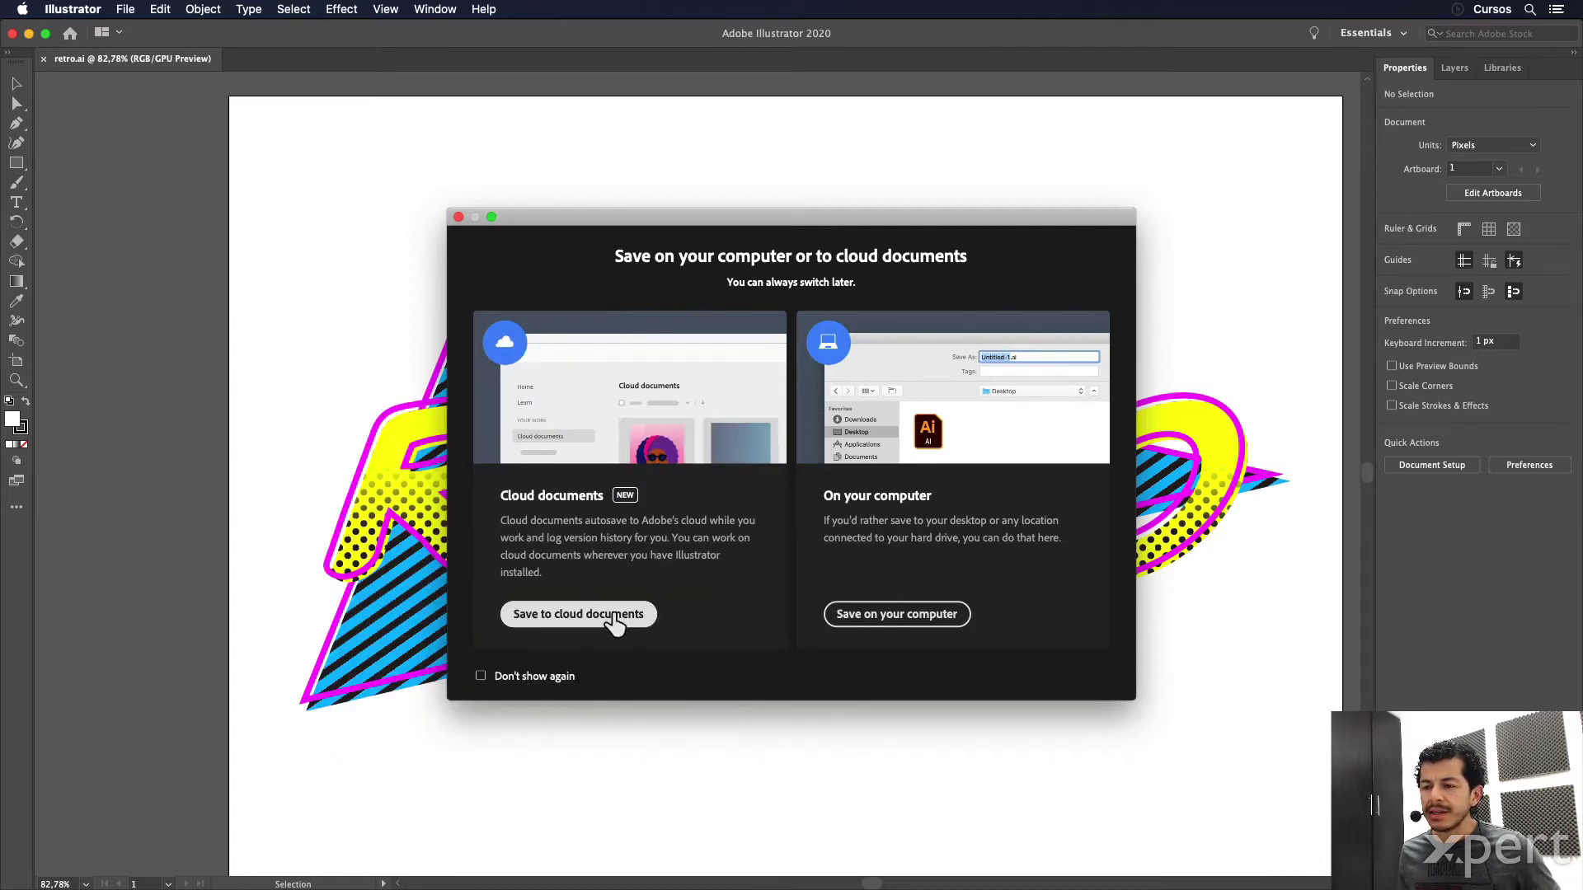
Step: Save the RETRO artwork to cloud documents under the name retro (retro.aic)
left_click(610, 616)
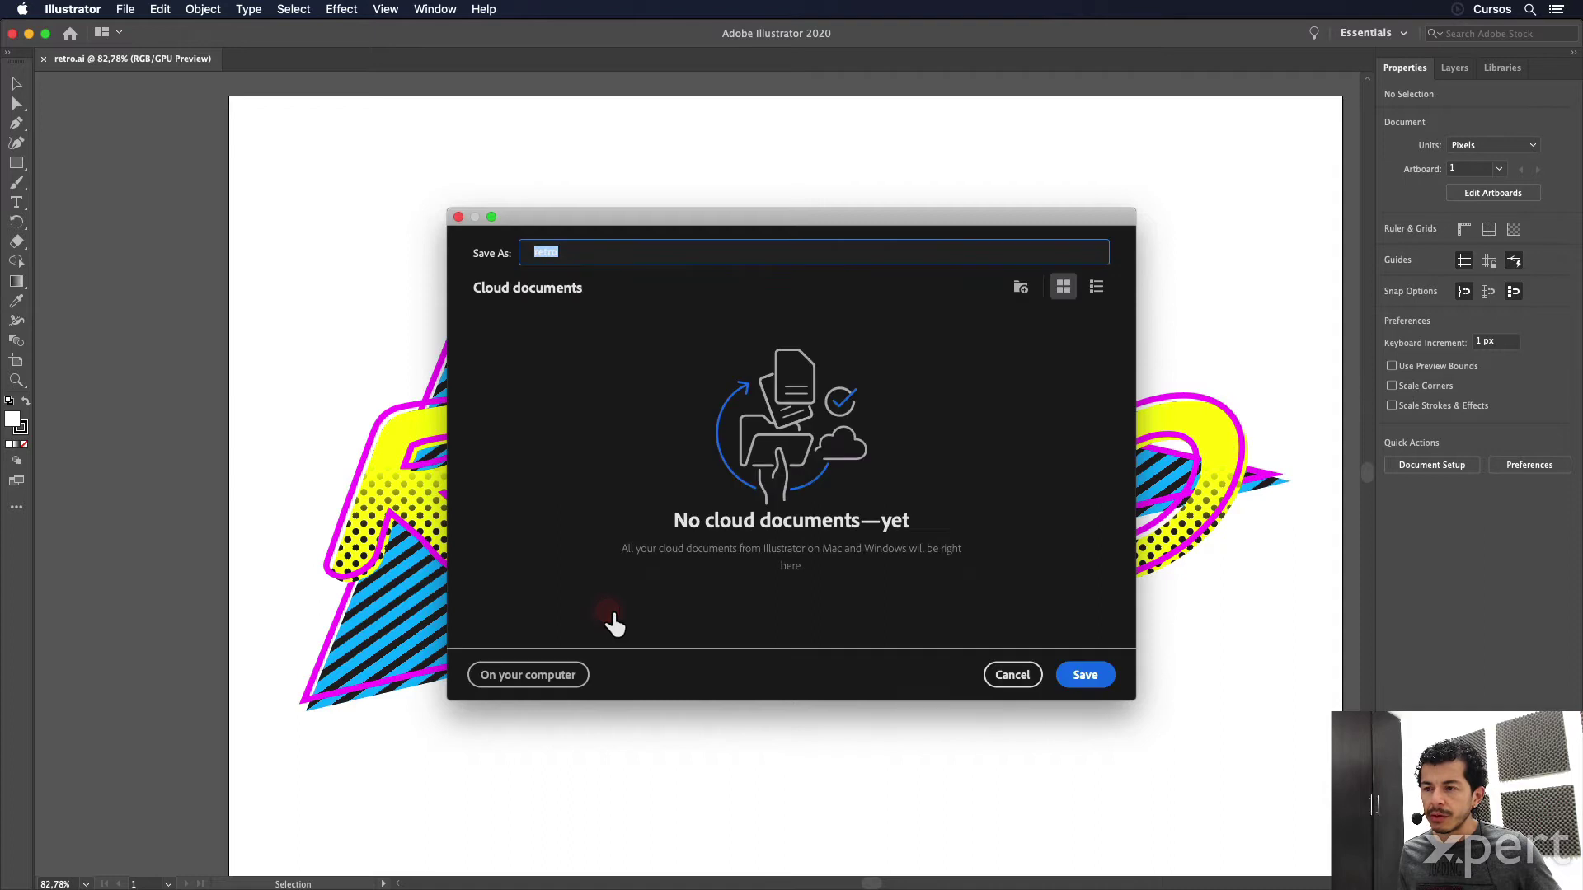
left_click(598, 255)
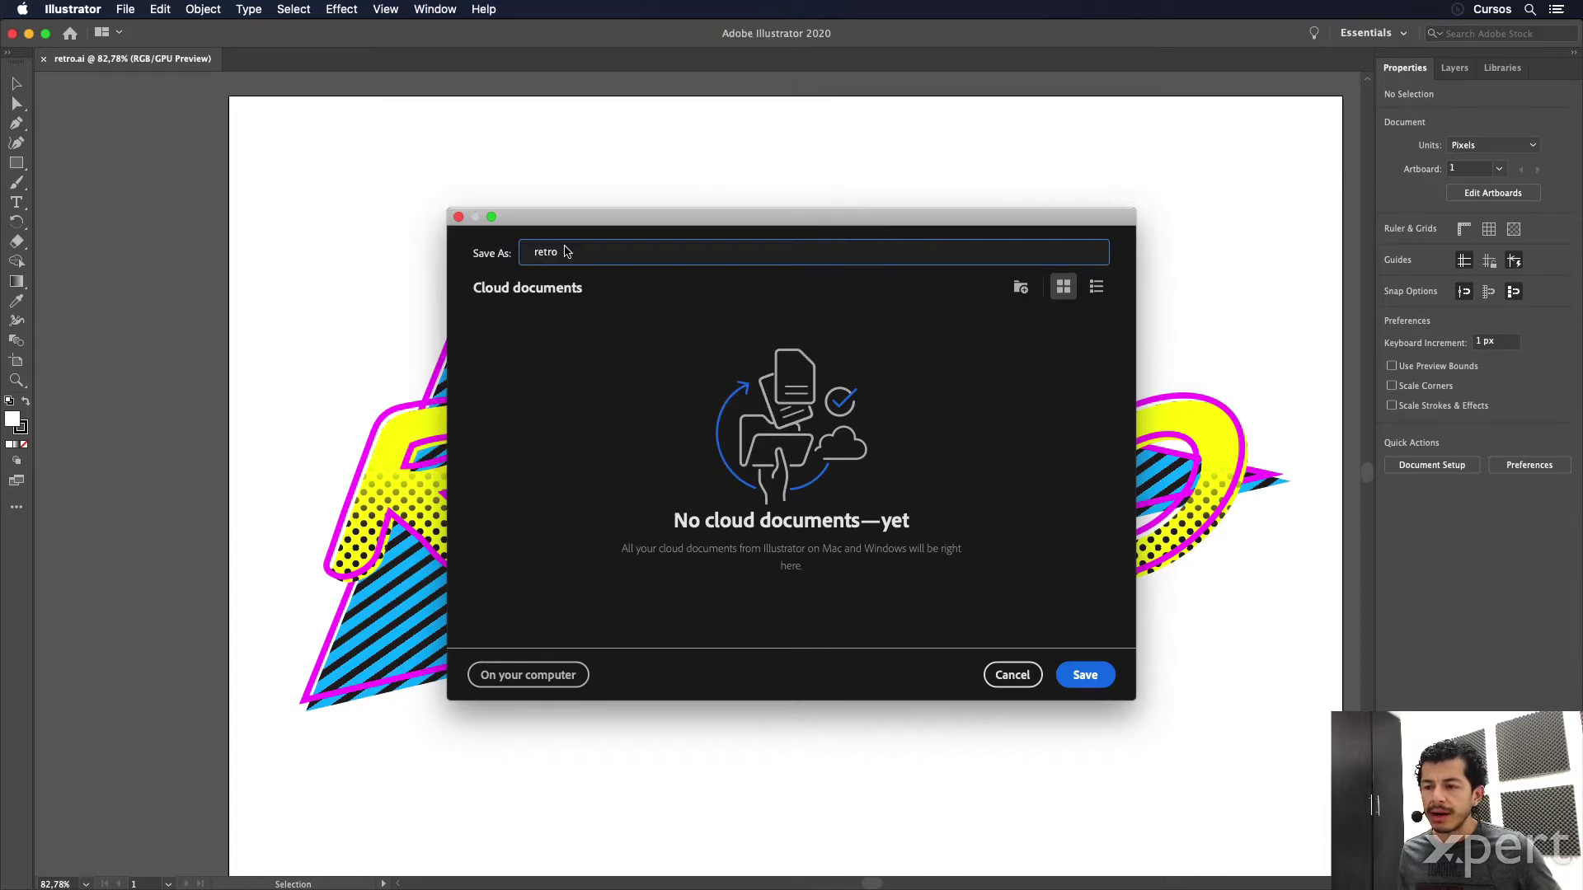
left_click(1102, 671)
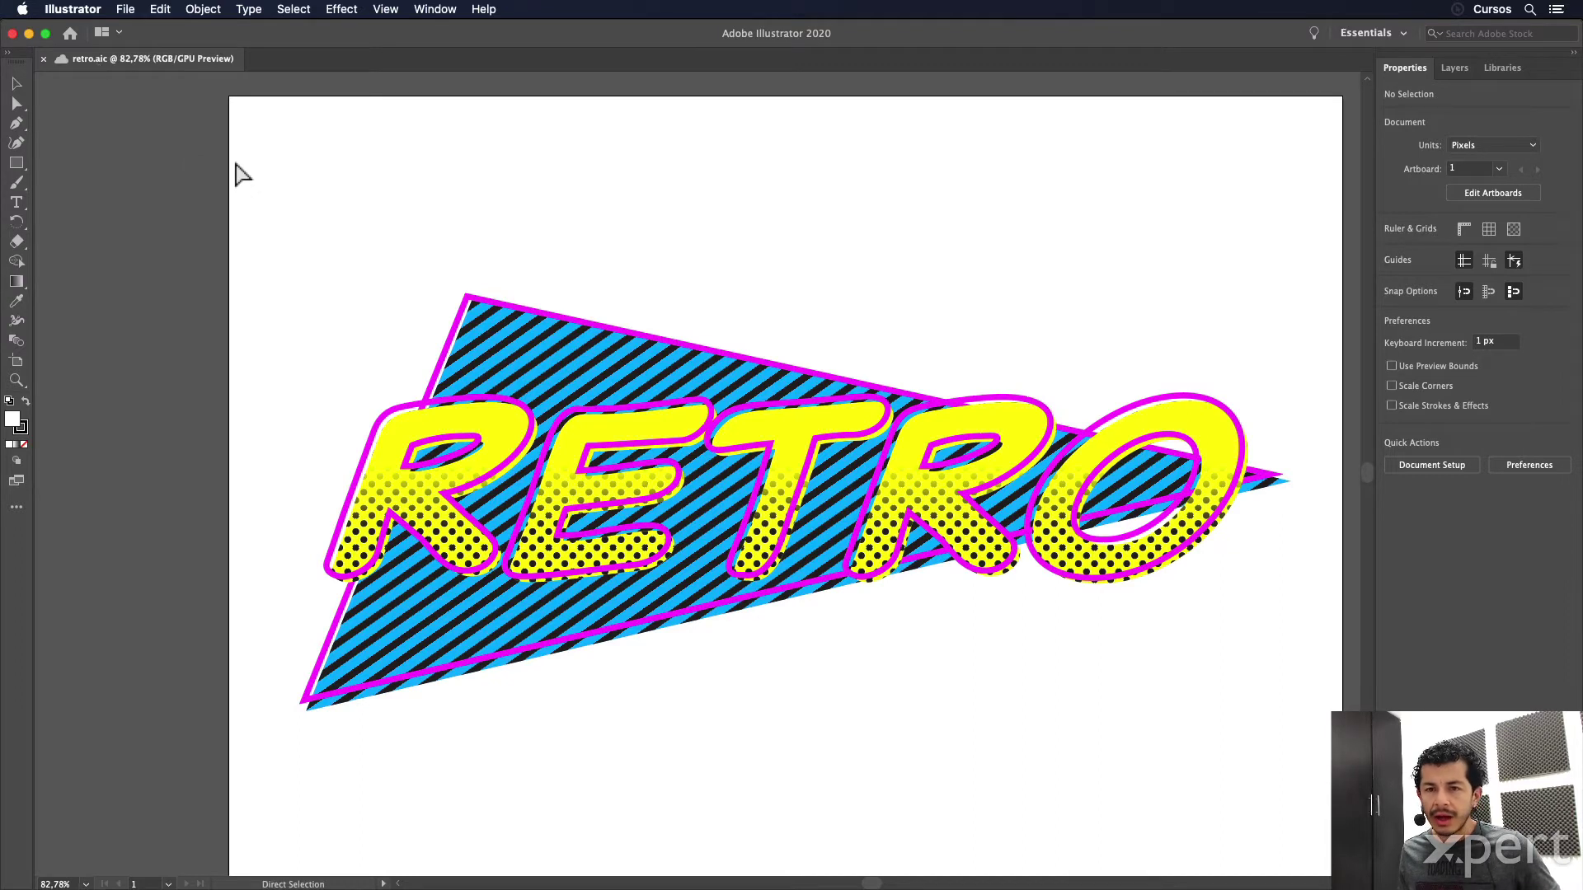
Step: Close retro.aic and return via Home to the Cloud documents list showing retro
key("super+w")
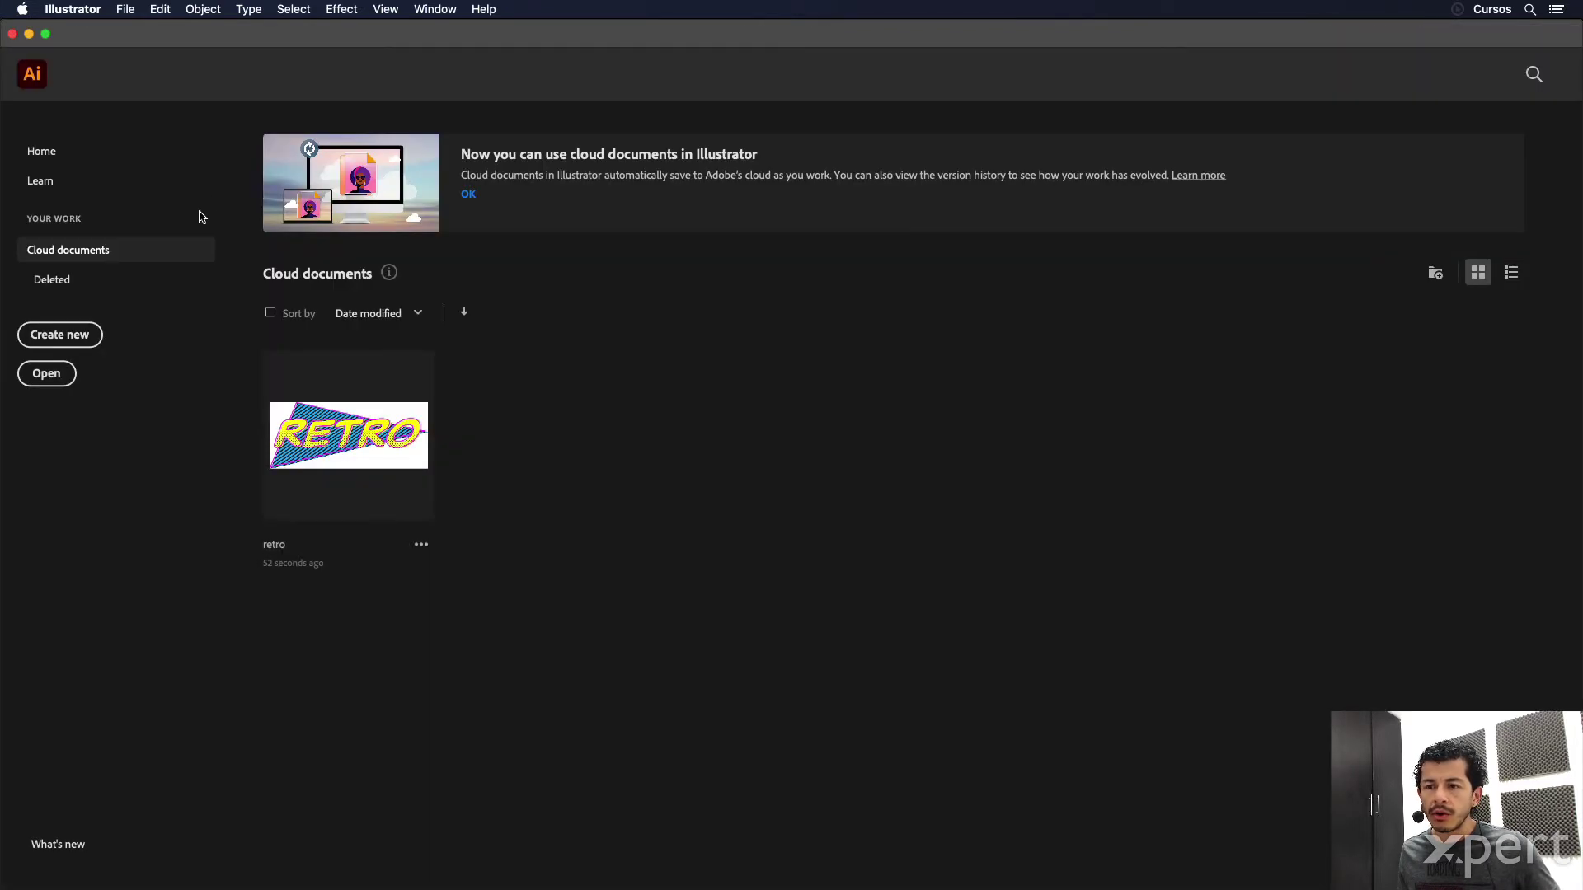
left_click(66, 153)
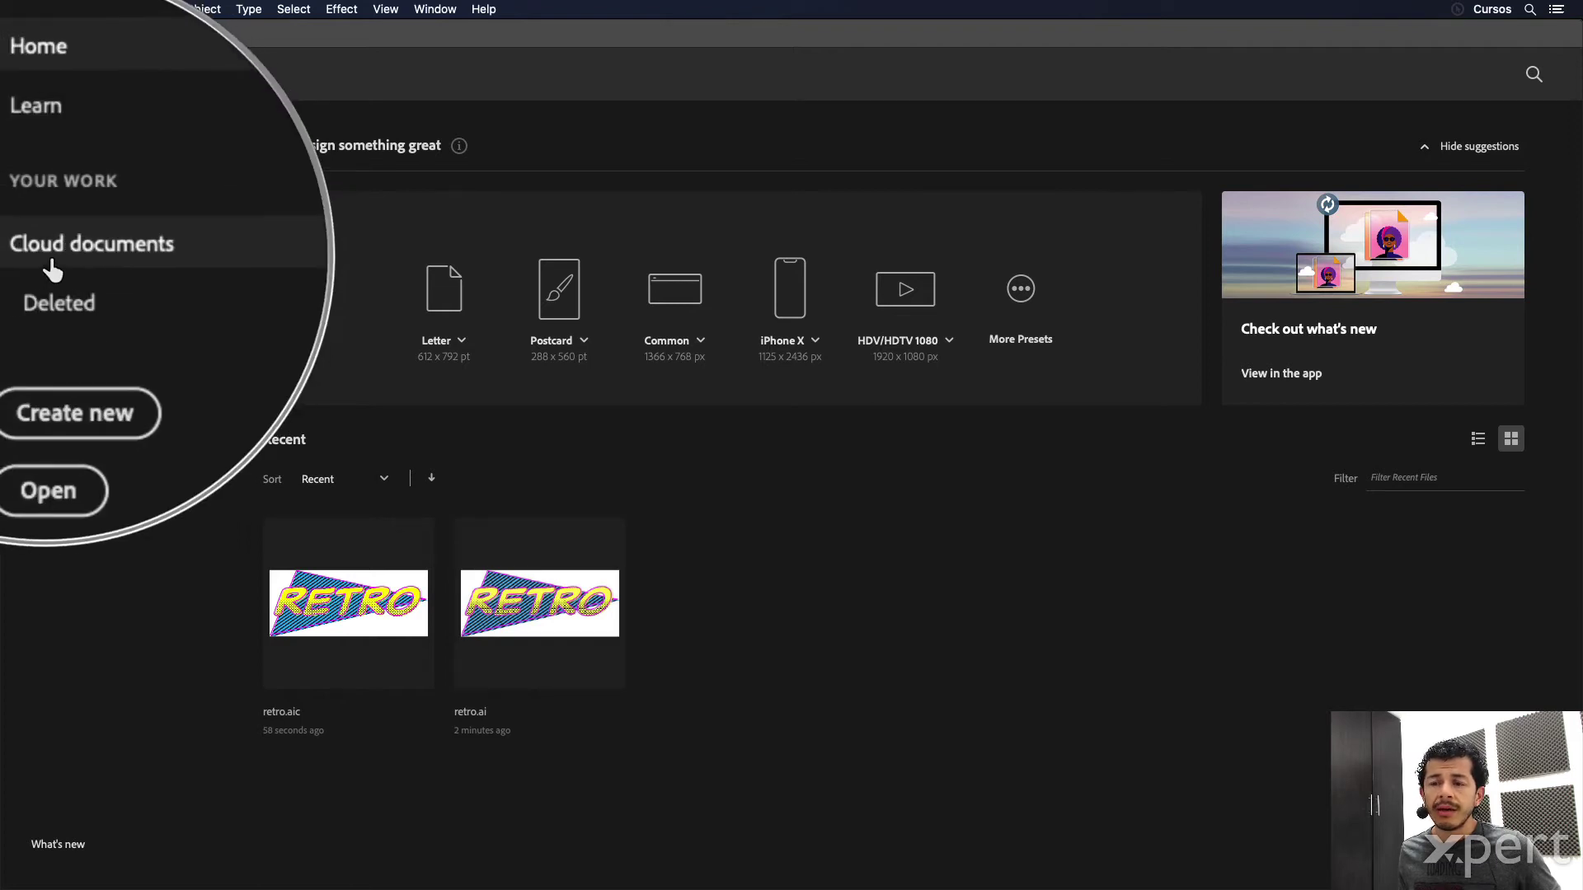
left_click(45, 257)
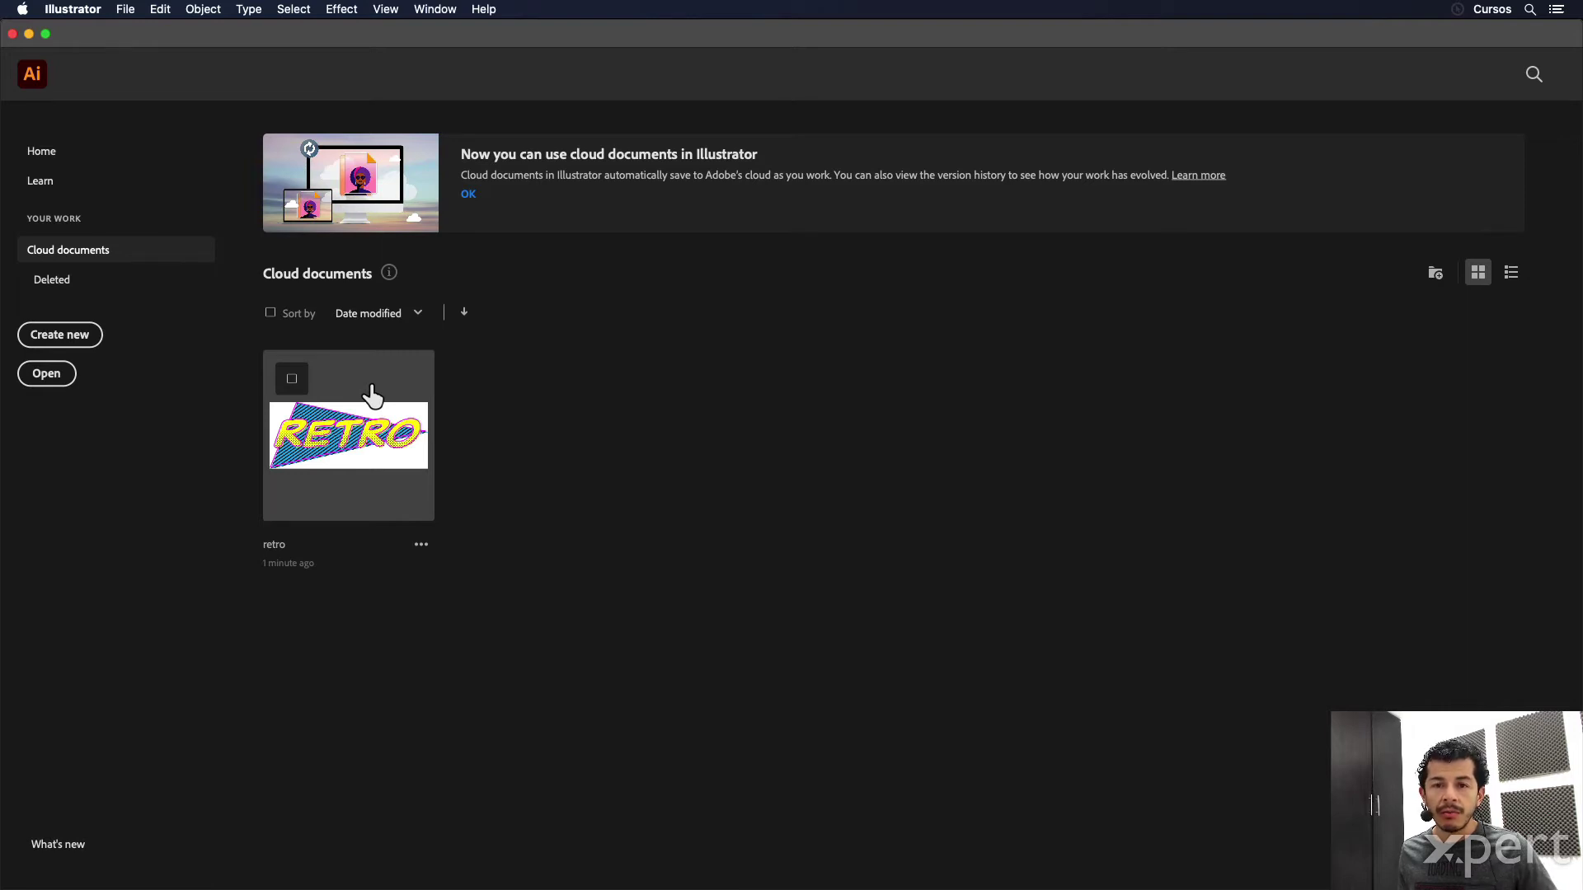
Step: Open retro and scale the RETRO lettering to about half size inside the striped pennant triangle
left_click(371, 442)
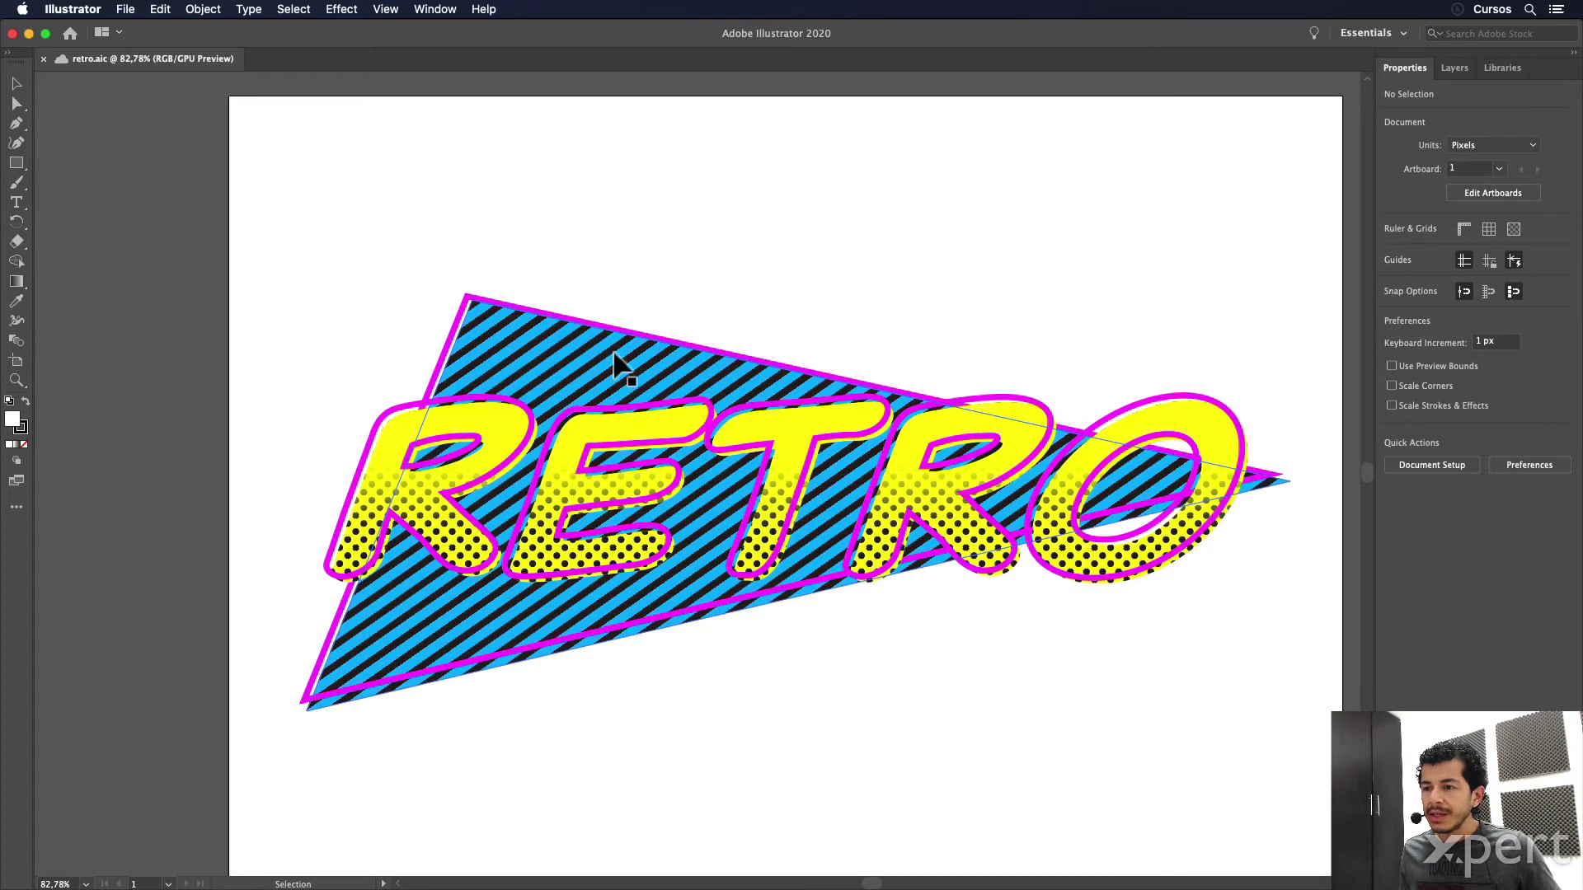
left_click(656, 398)
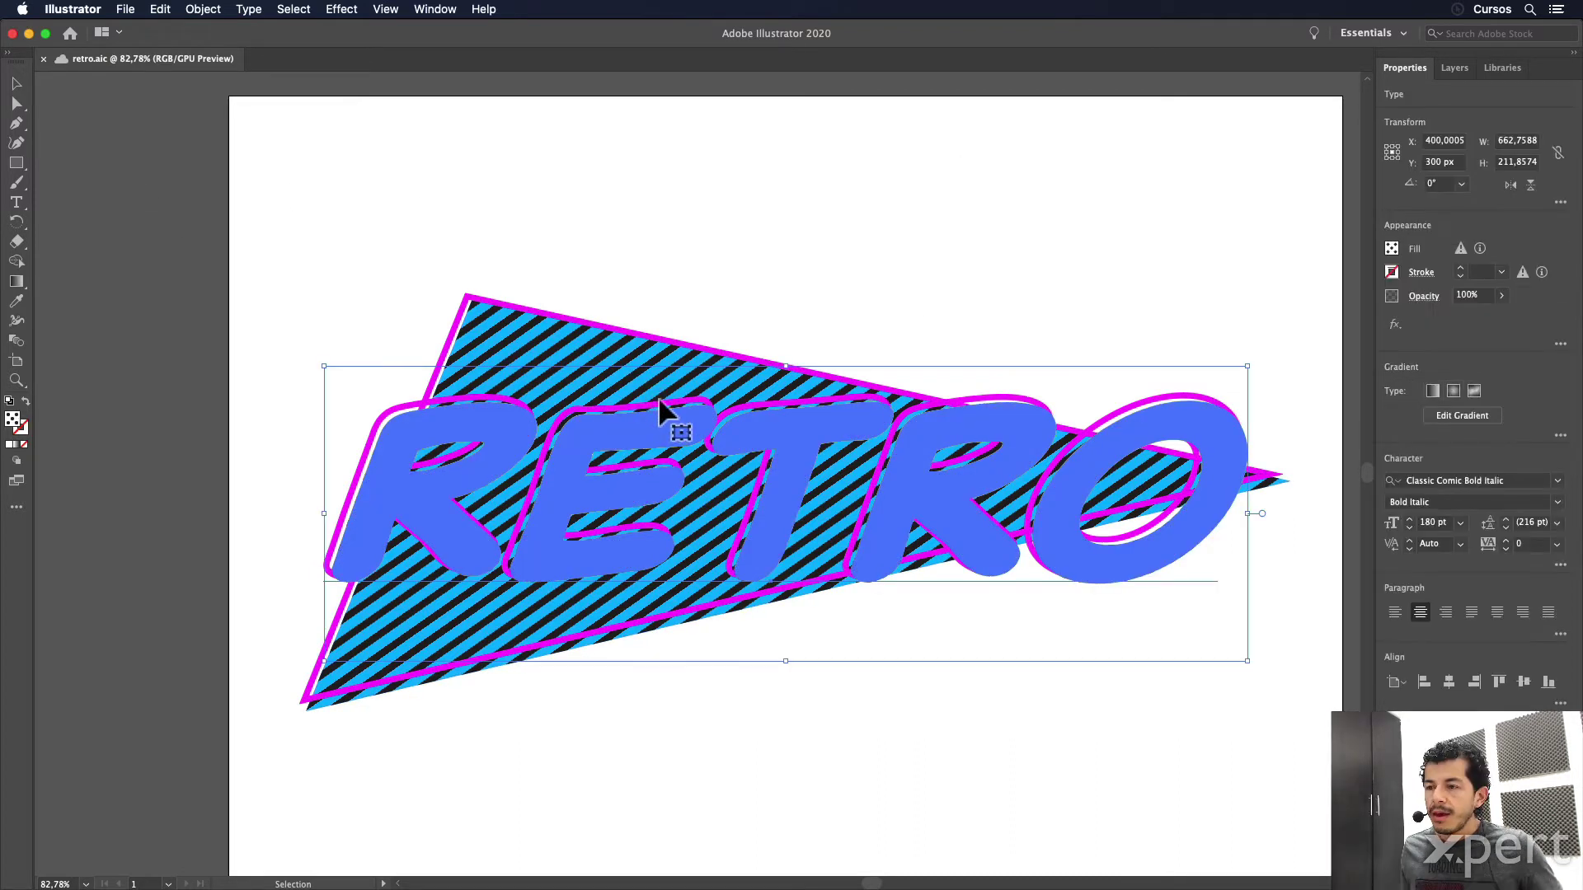
mouse_move(1248, 366)
left_mouse_down()
mouse_move(1066, 463)
mouse_move(1068, 450)
left_mouse_up()
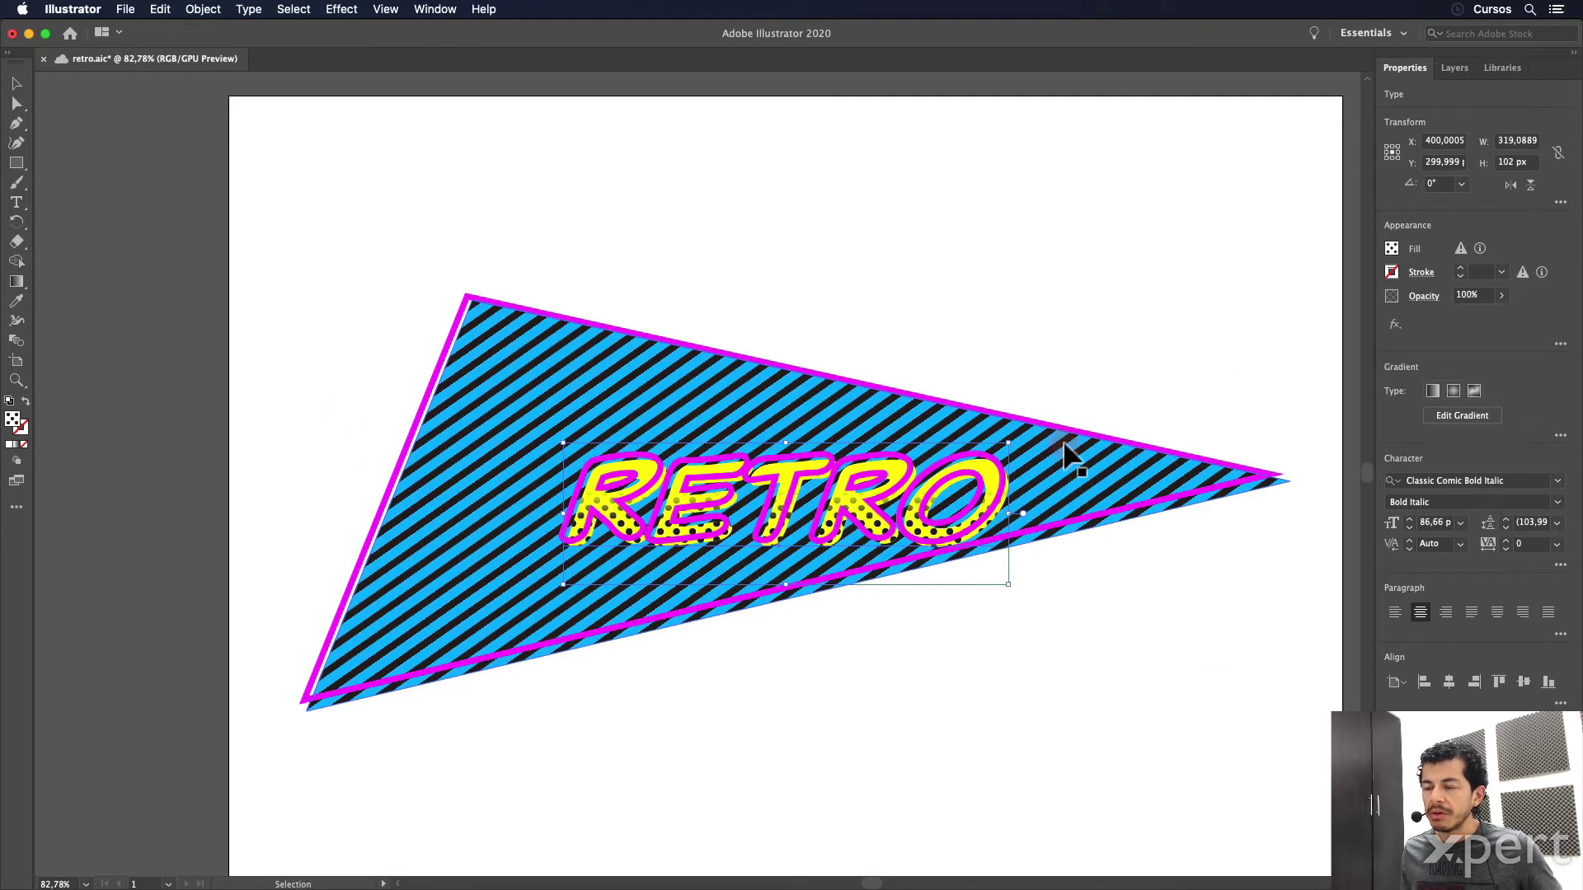
left_click(791, 359)
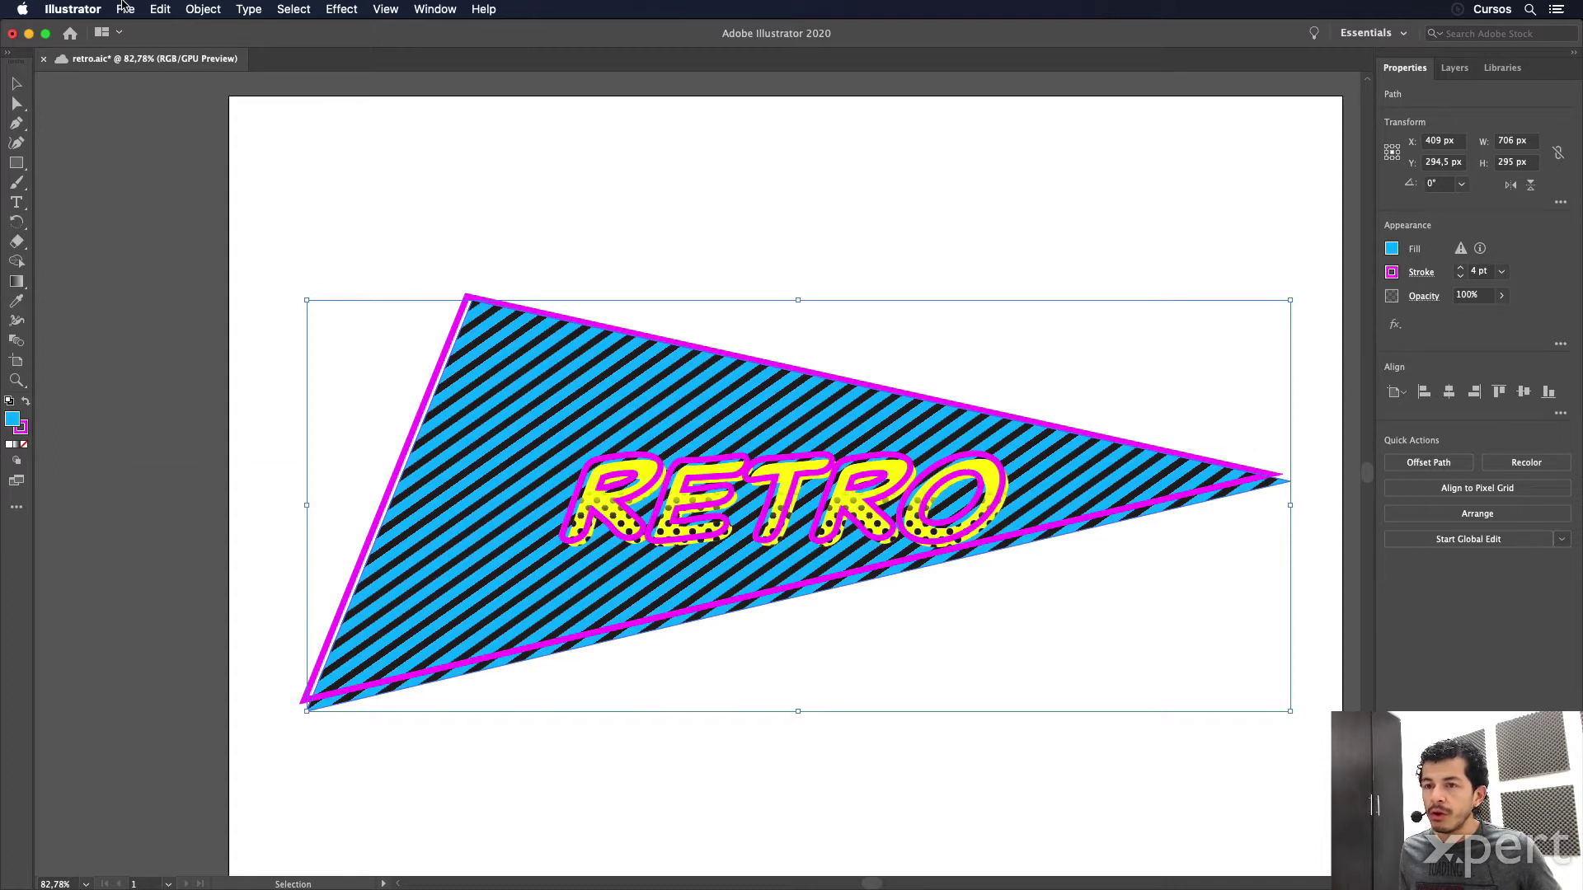
Step: Save the document, then change the pennant's outline from magenta to yellow
left_click(125, 9)
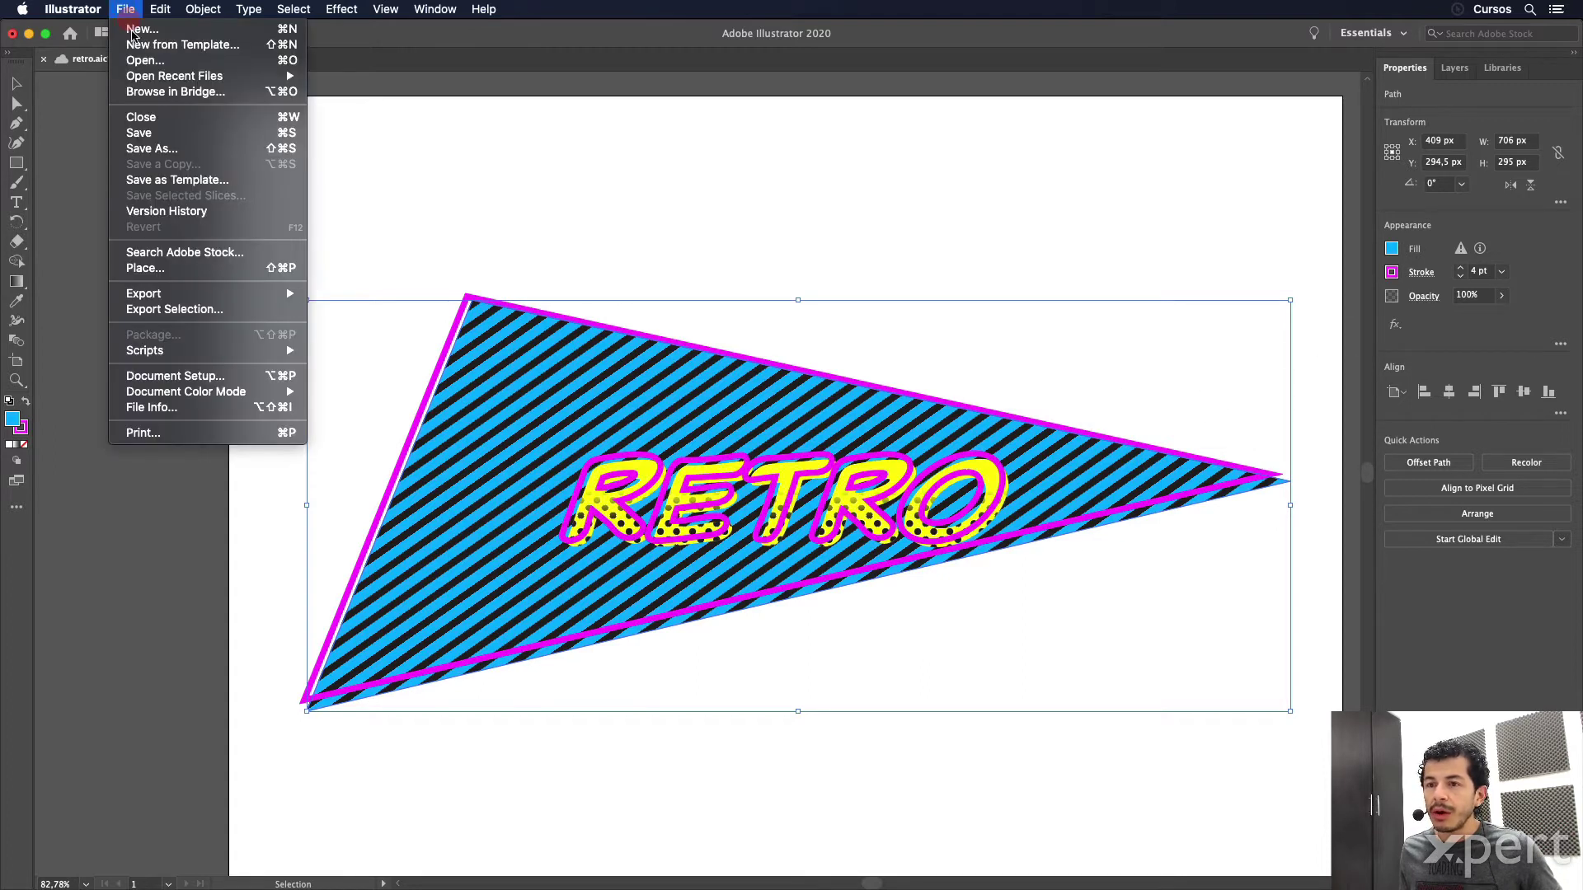
left_click(167, 135)
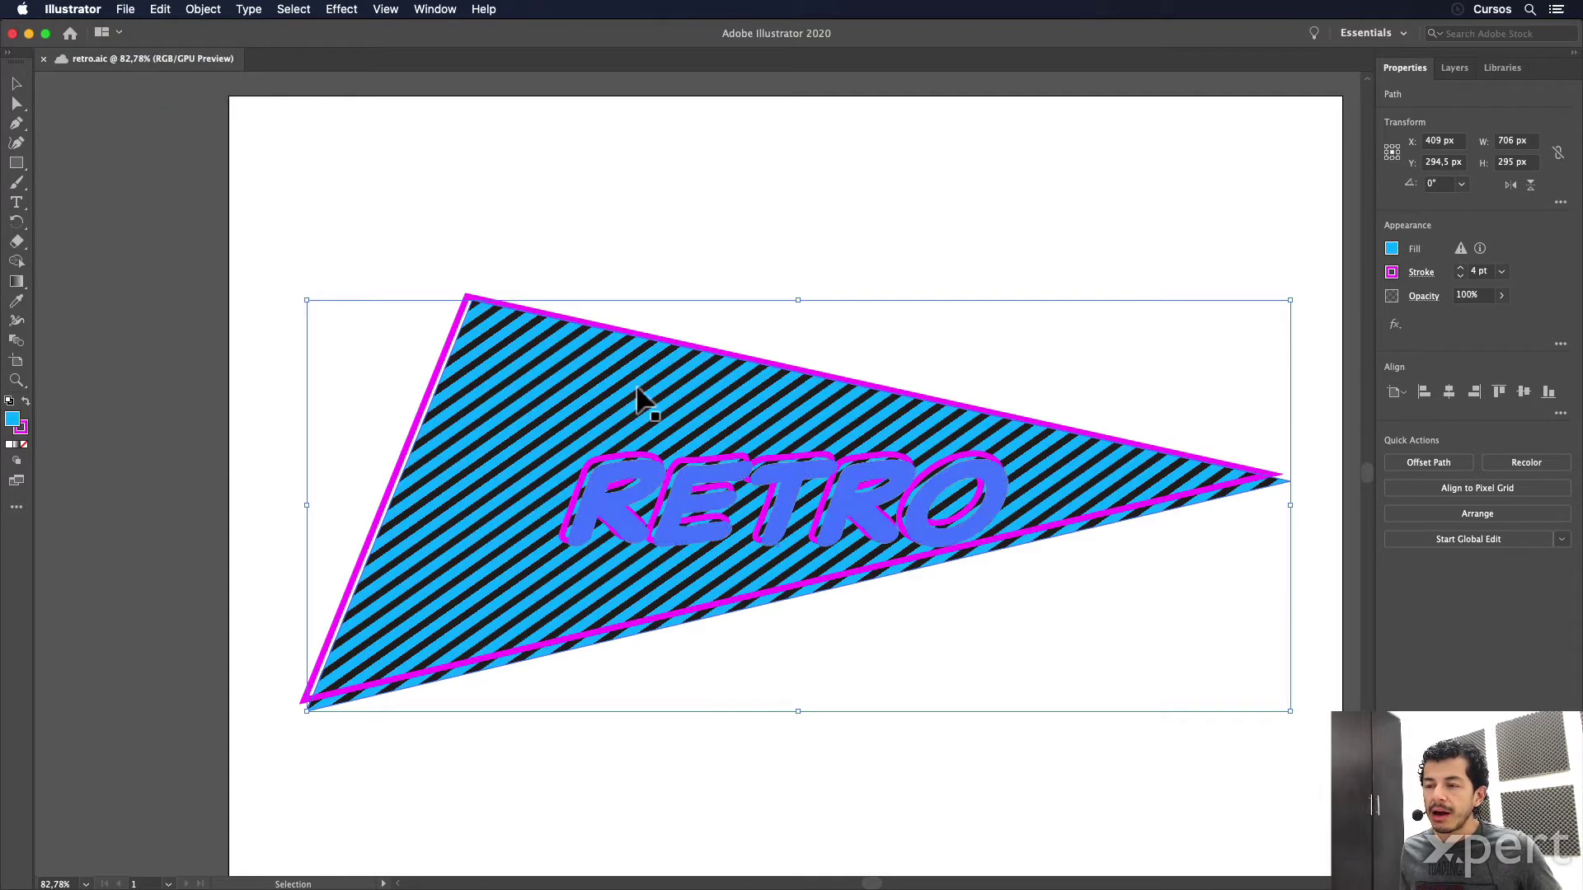
left_click(1391, 273)
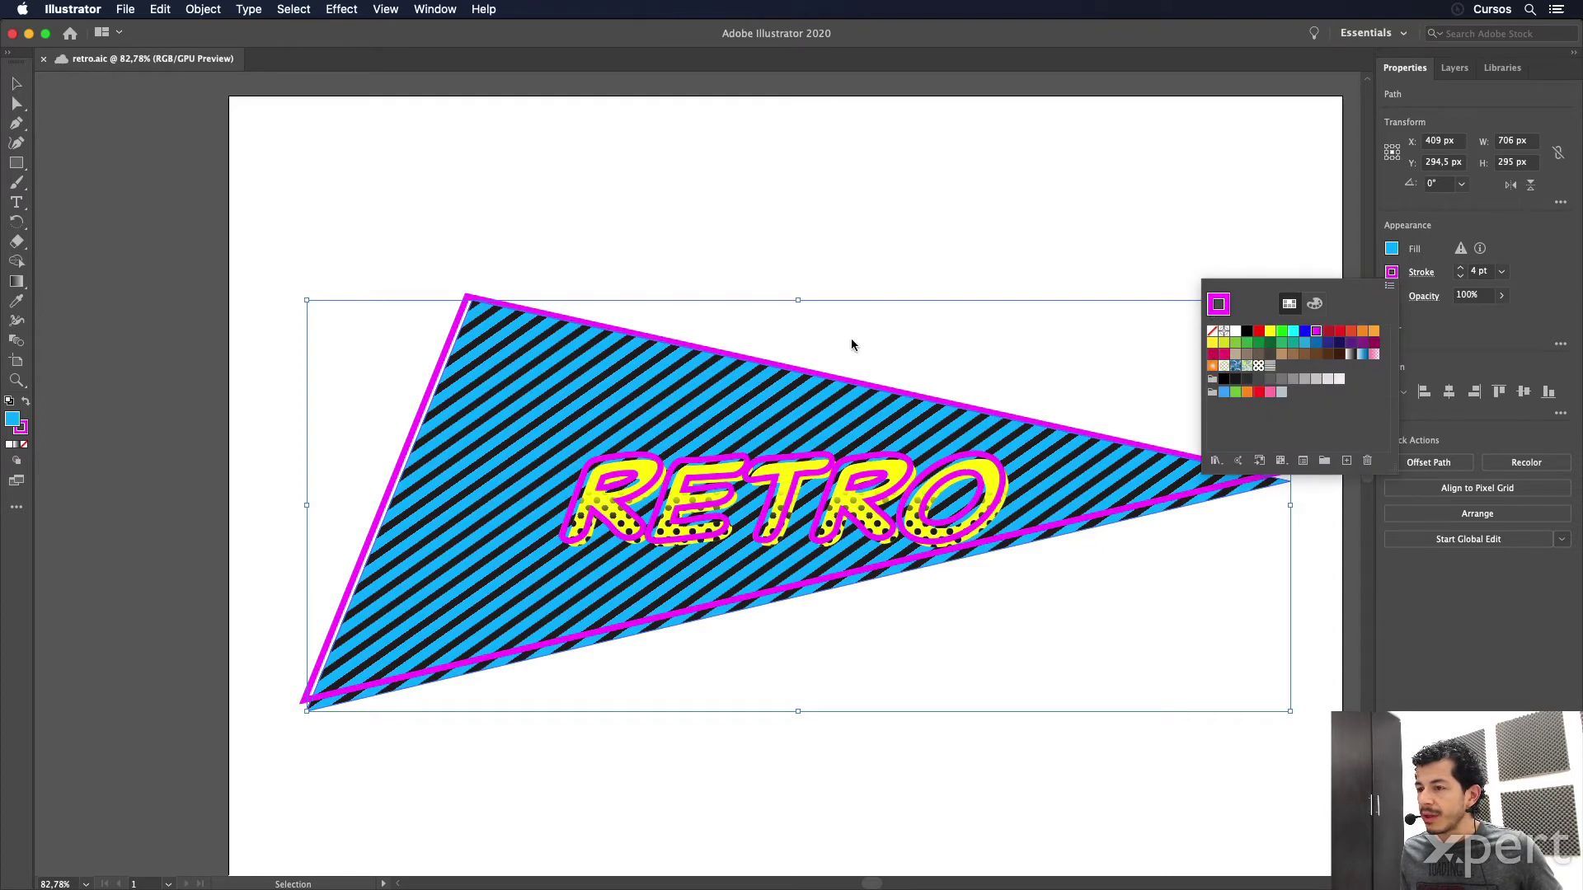
left_click(1270, 332)
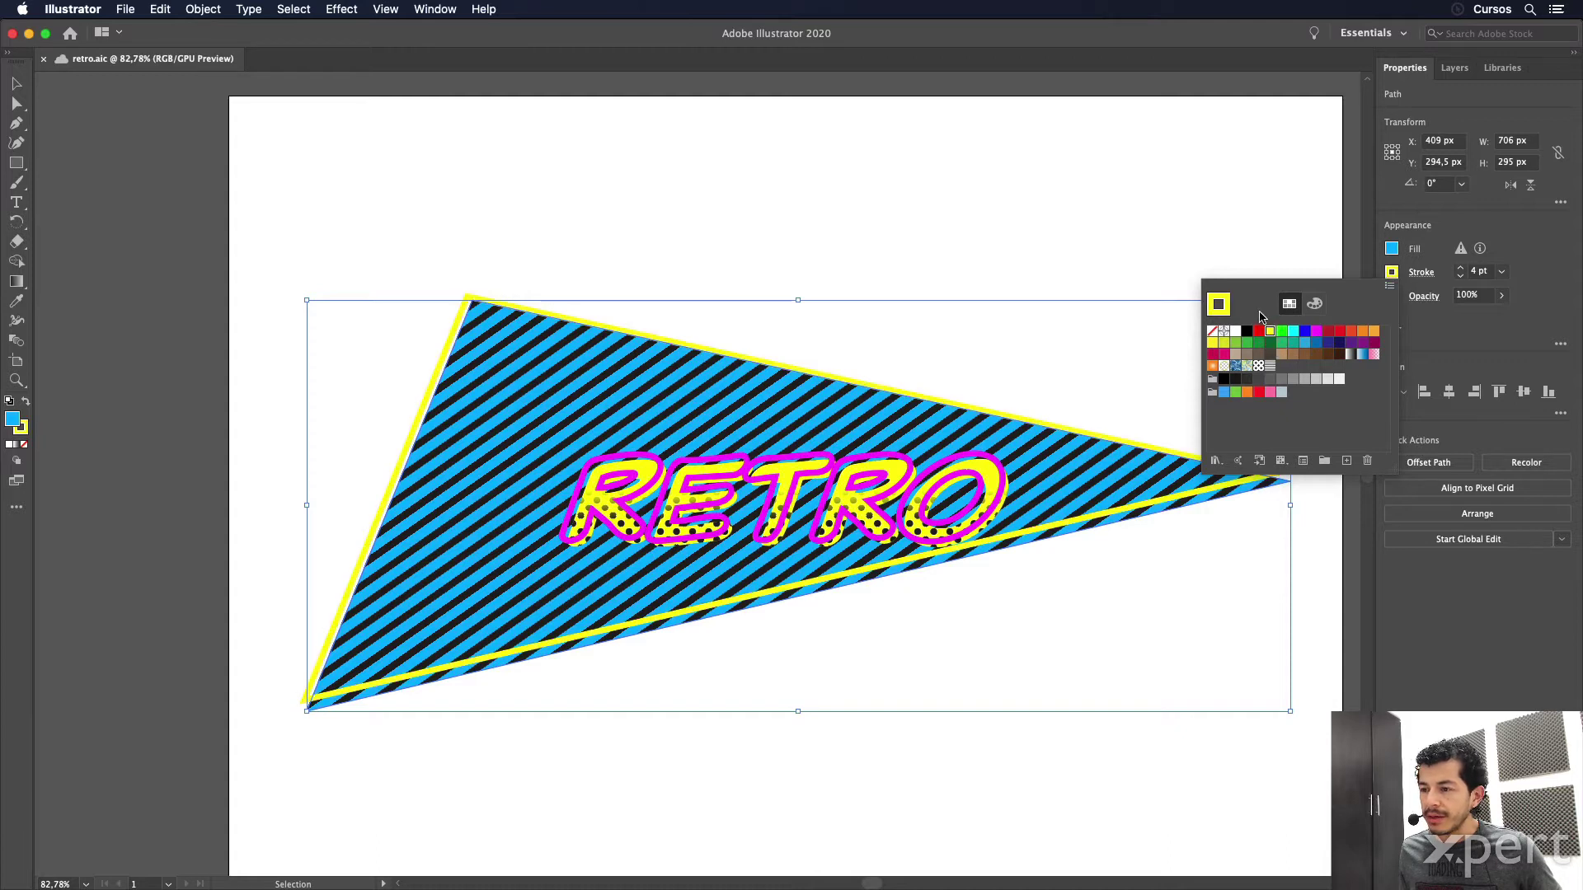
left_click(1269, 208)
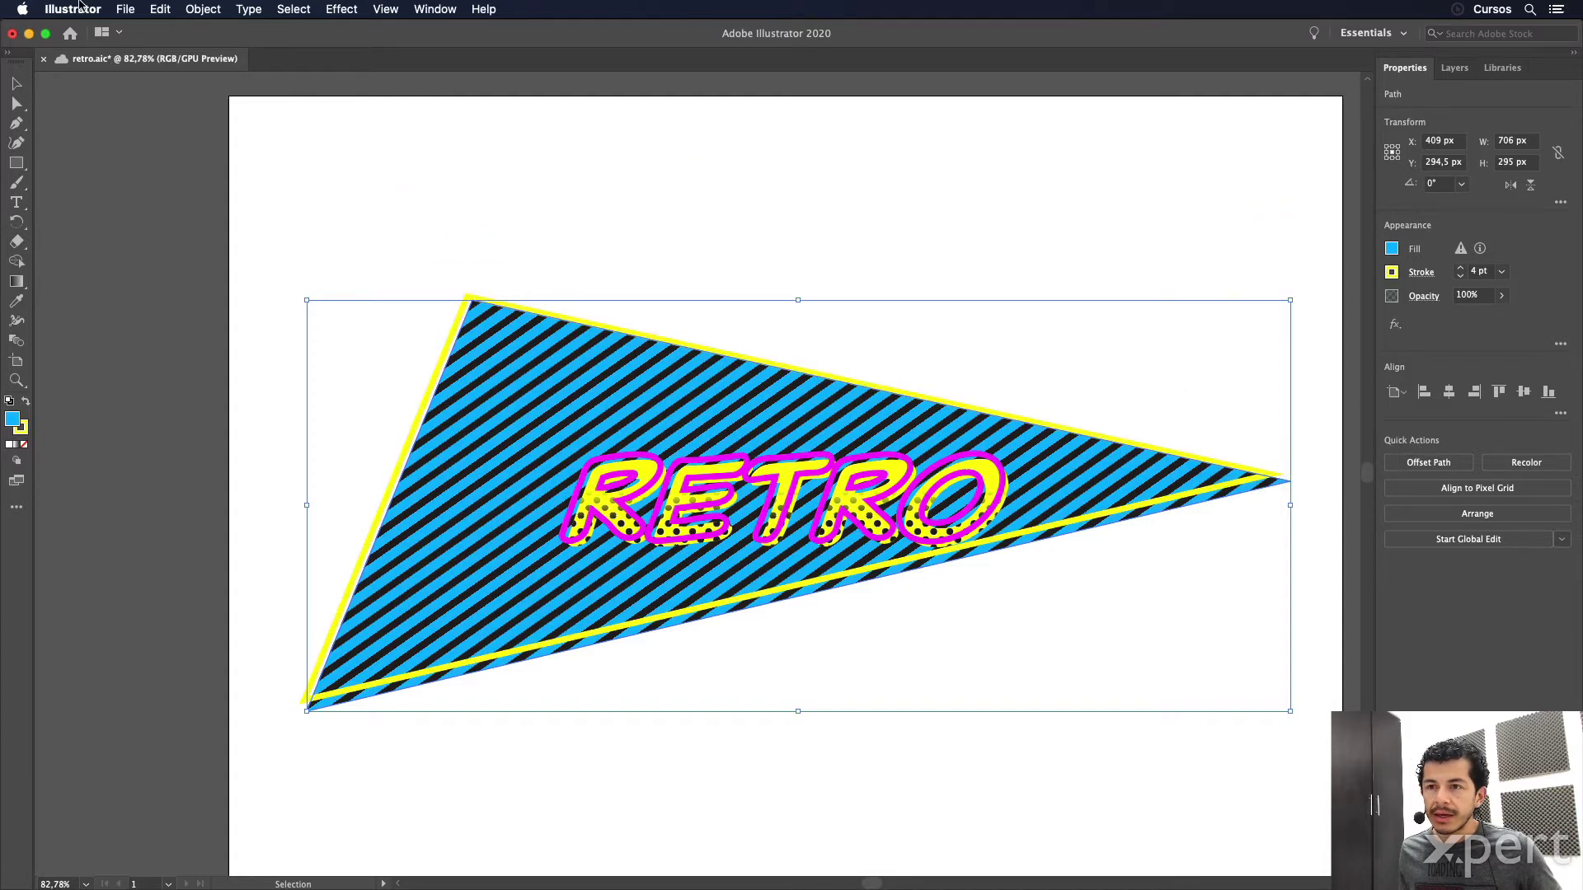
Step: Save the retro document again and bring up the General preferences
left_click(125, 10)
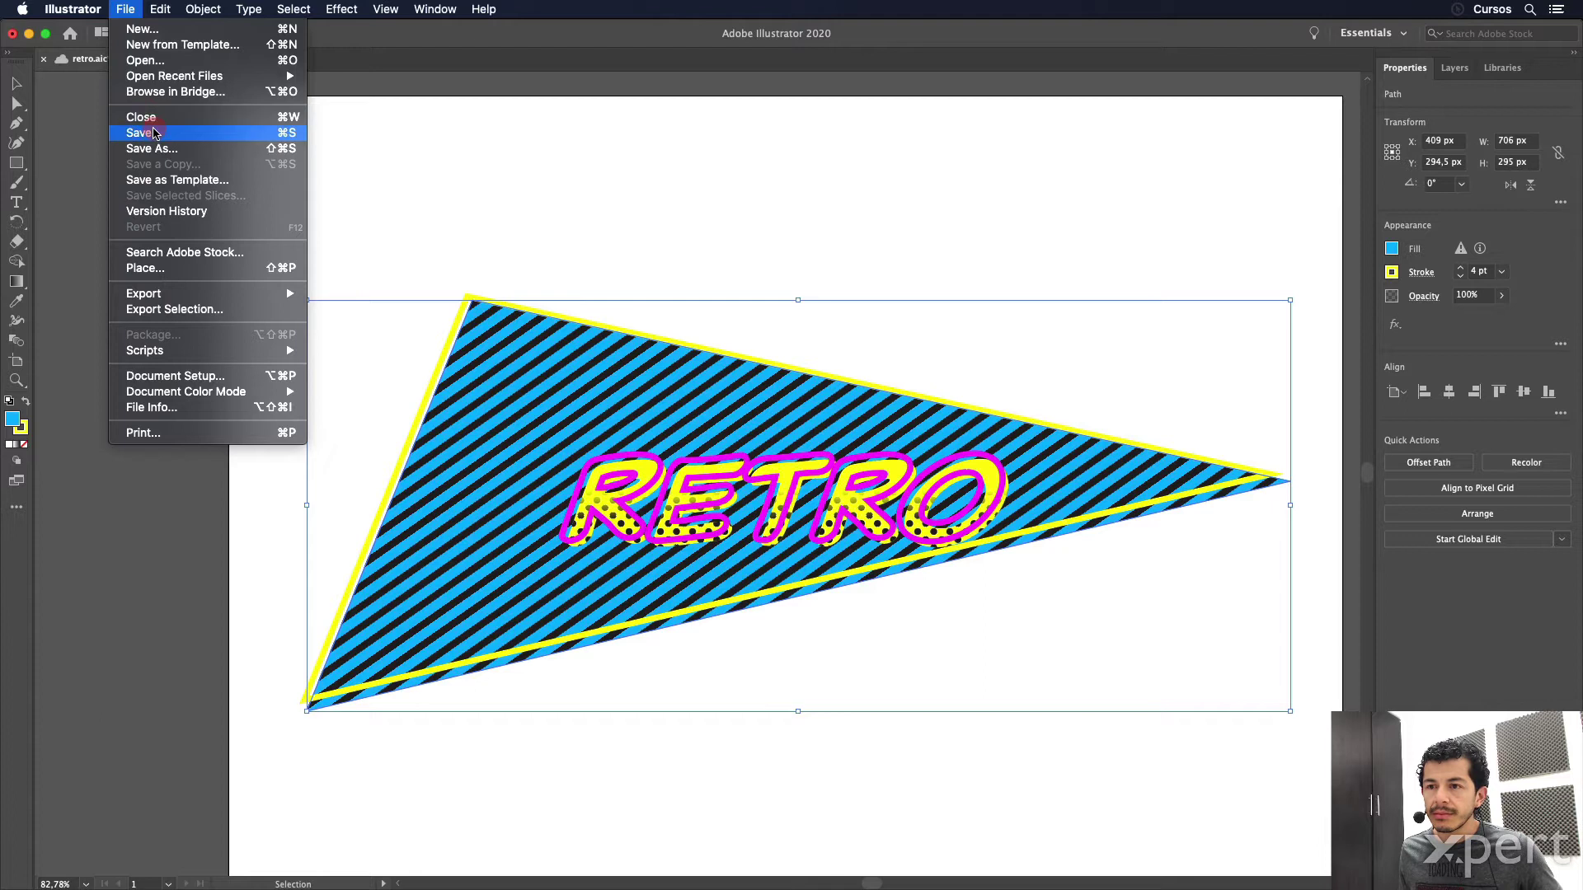
left_click(142, 133)
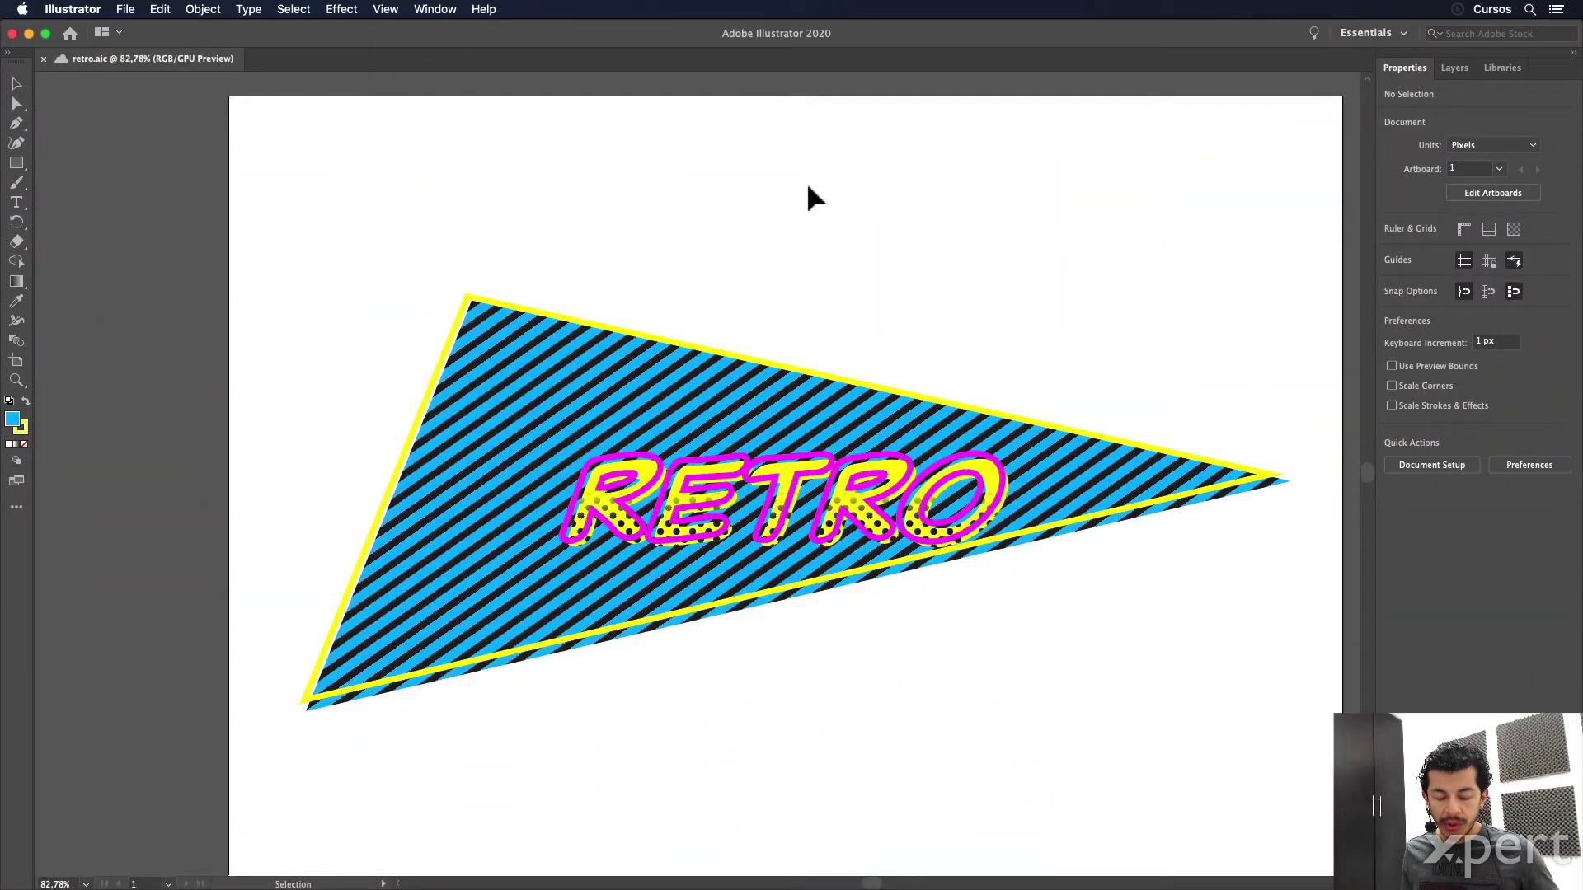
key("a")
key("ctrl+k")
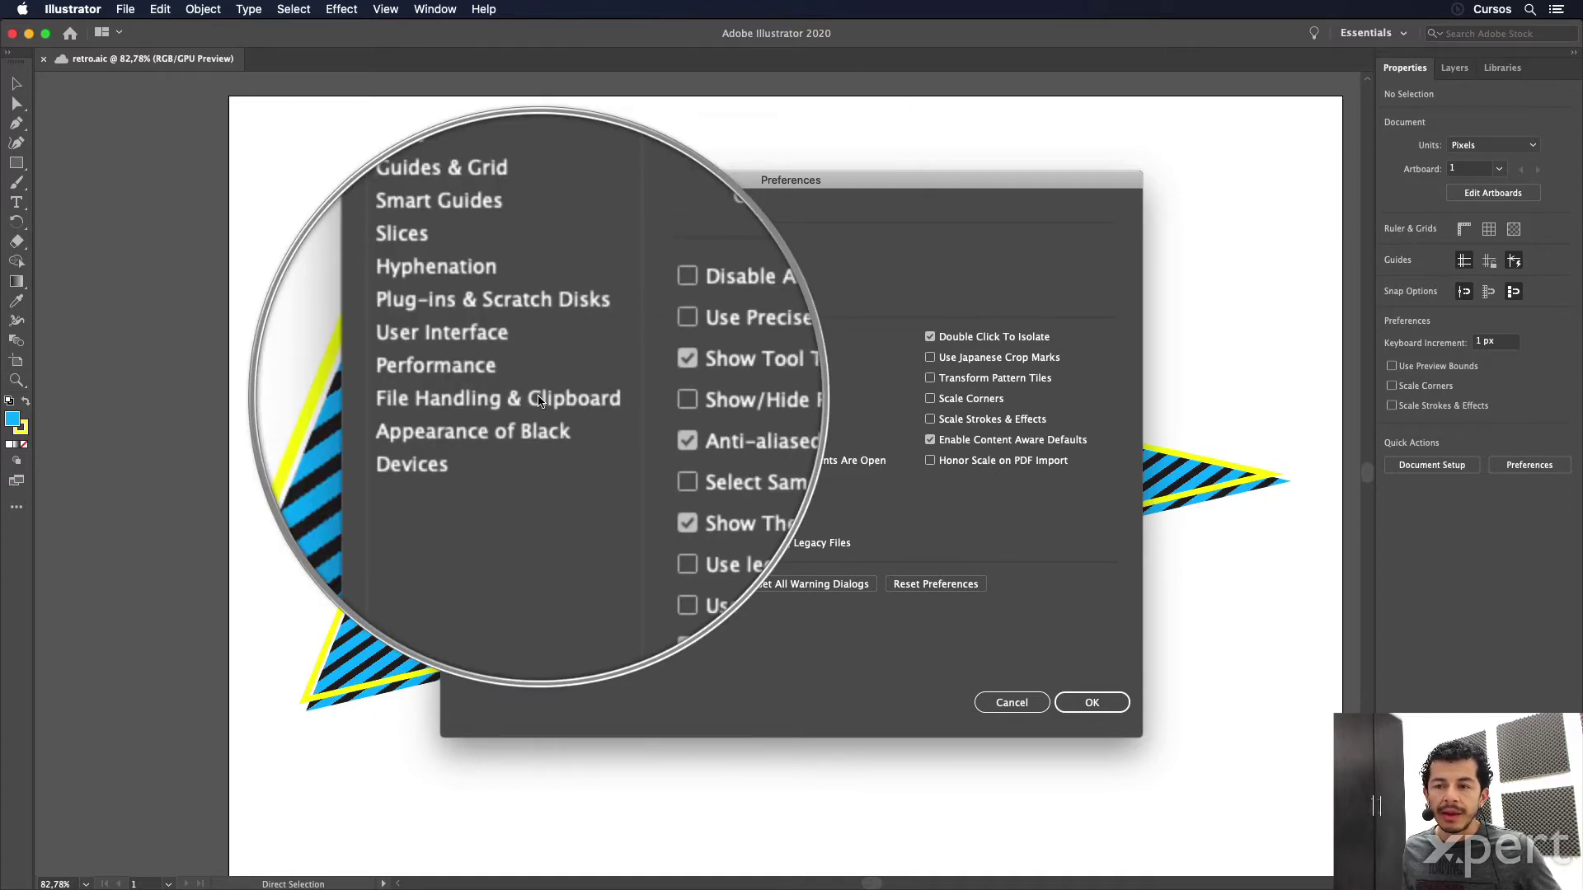
Step: Keep the cloud document autosave interval at 5 Minutes under File Handling & Clipboard, then close Preferences
left_click(540, 401)
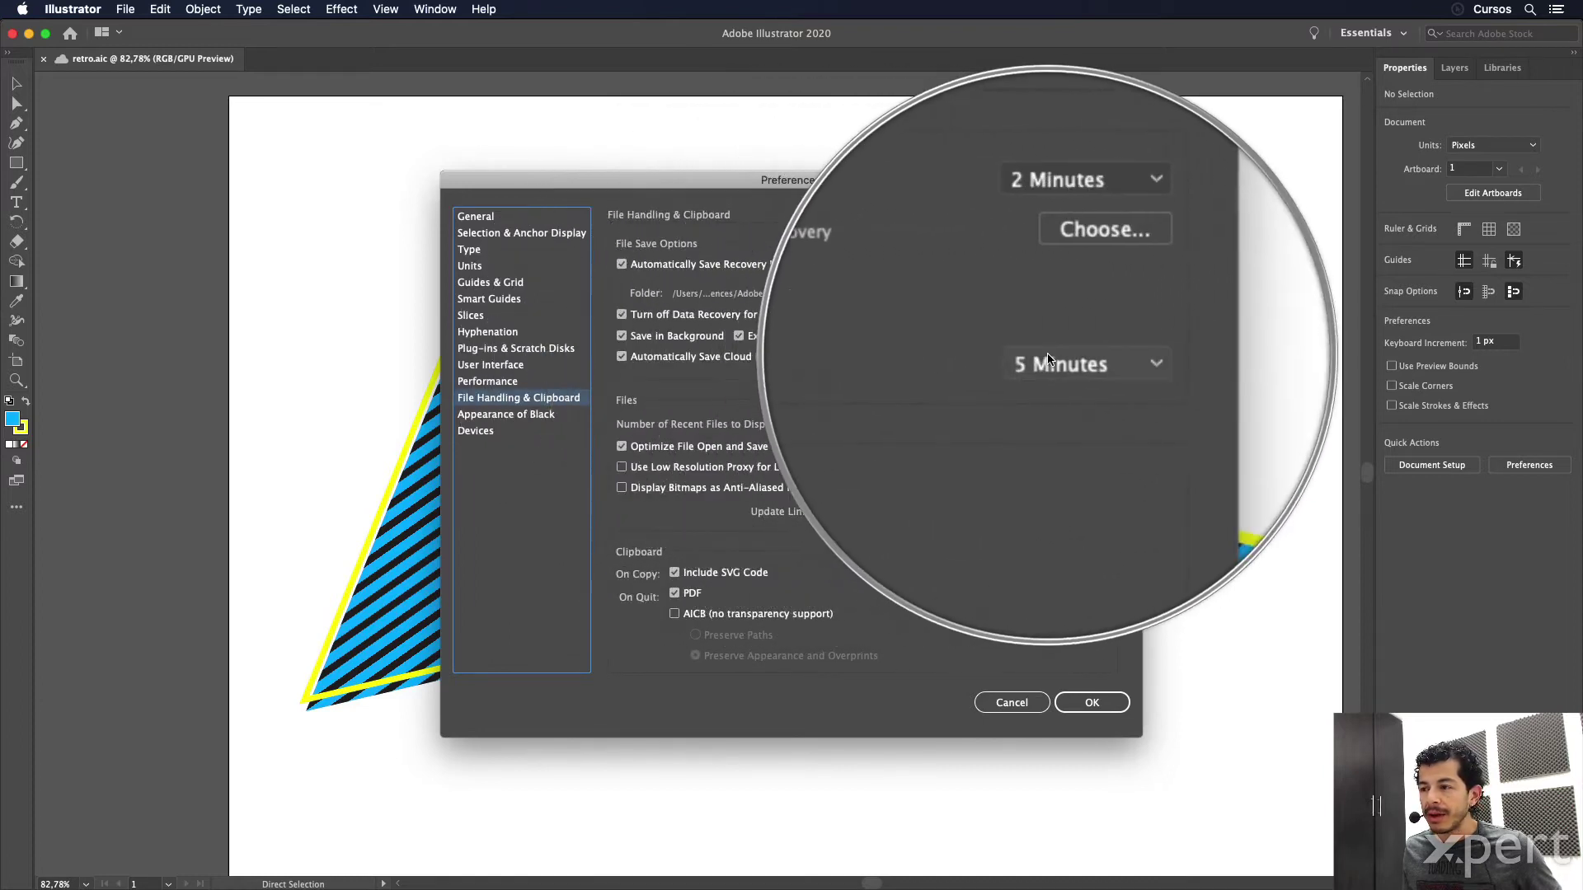
left_click(1102, 363)
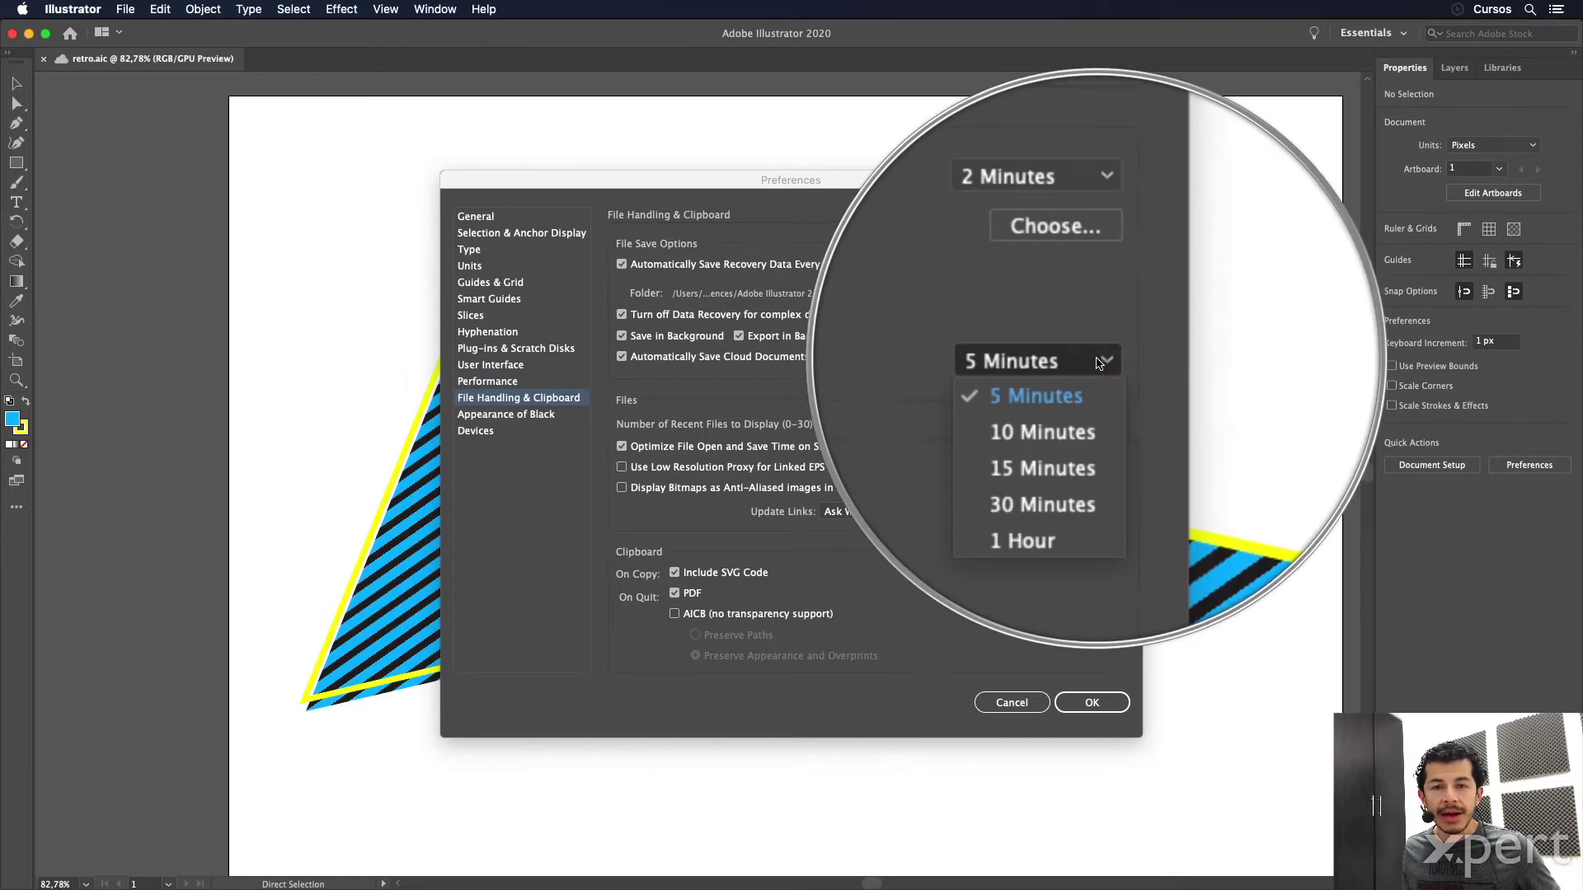
left_click(1099, 363)
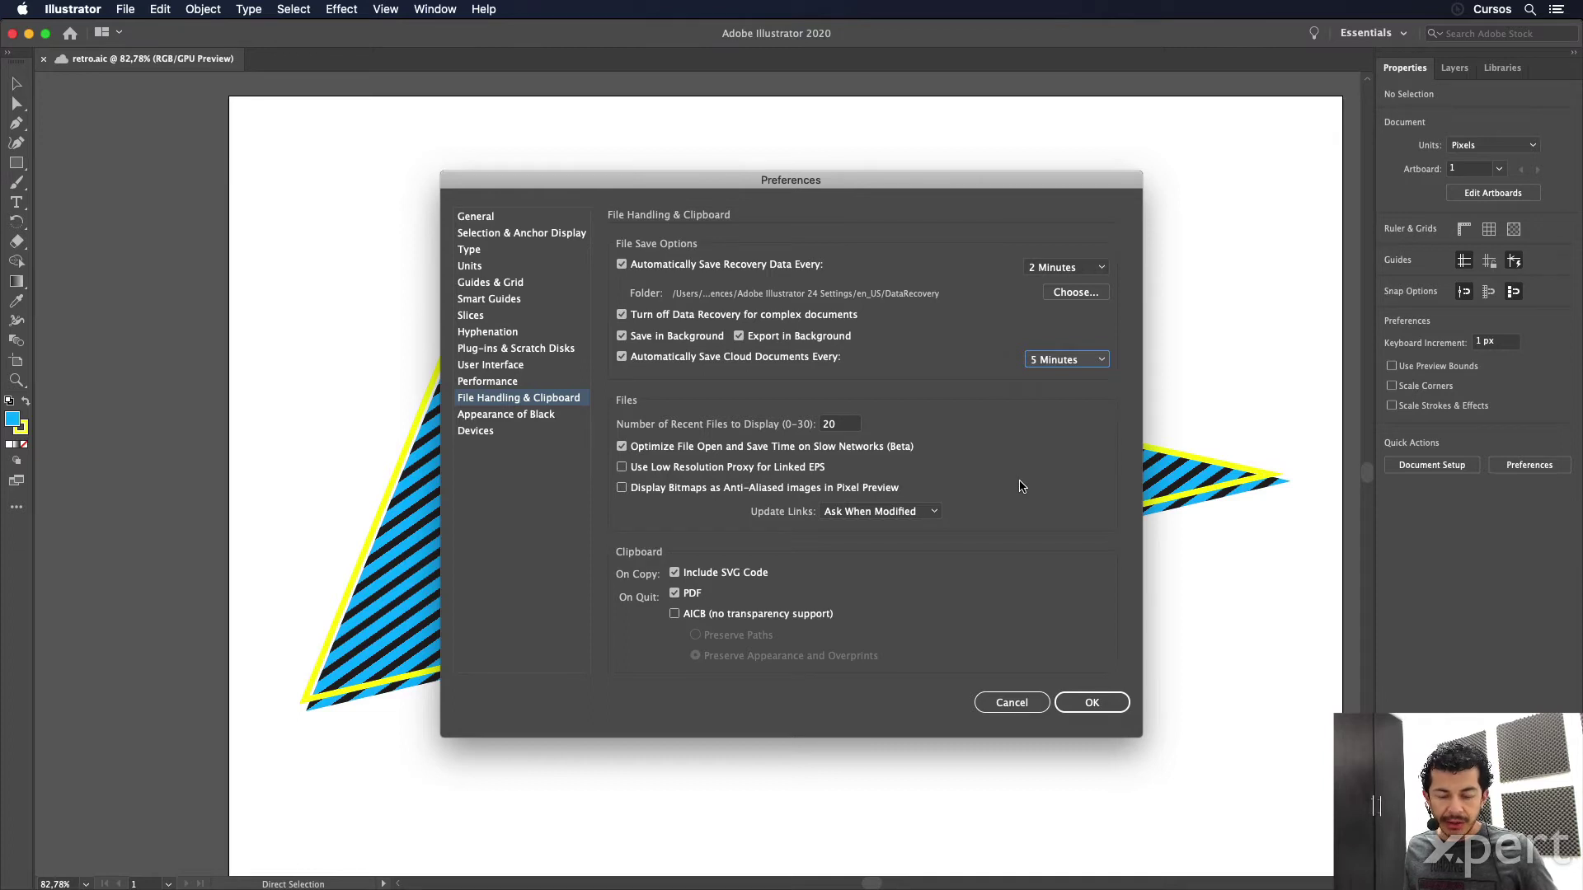
key("Return")
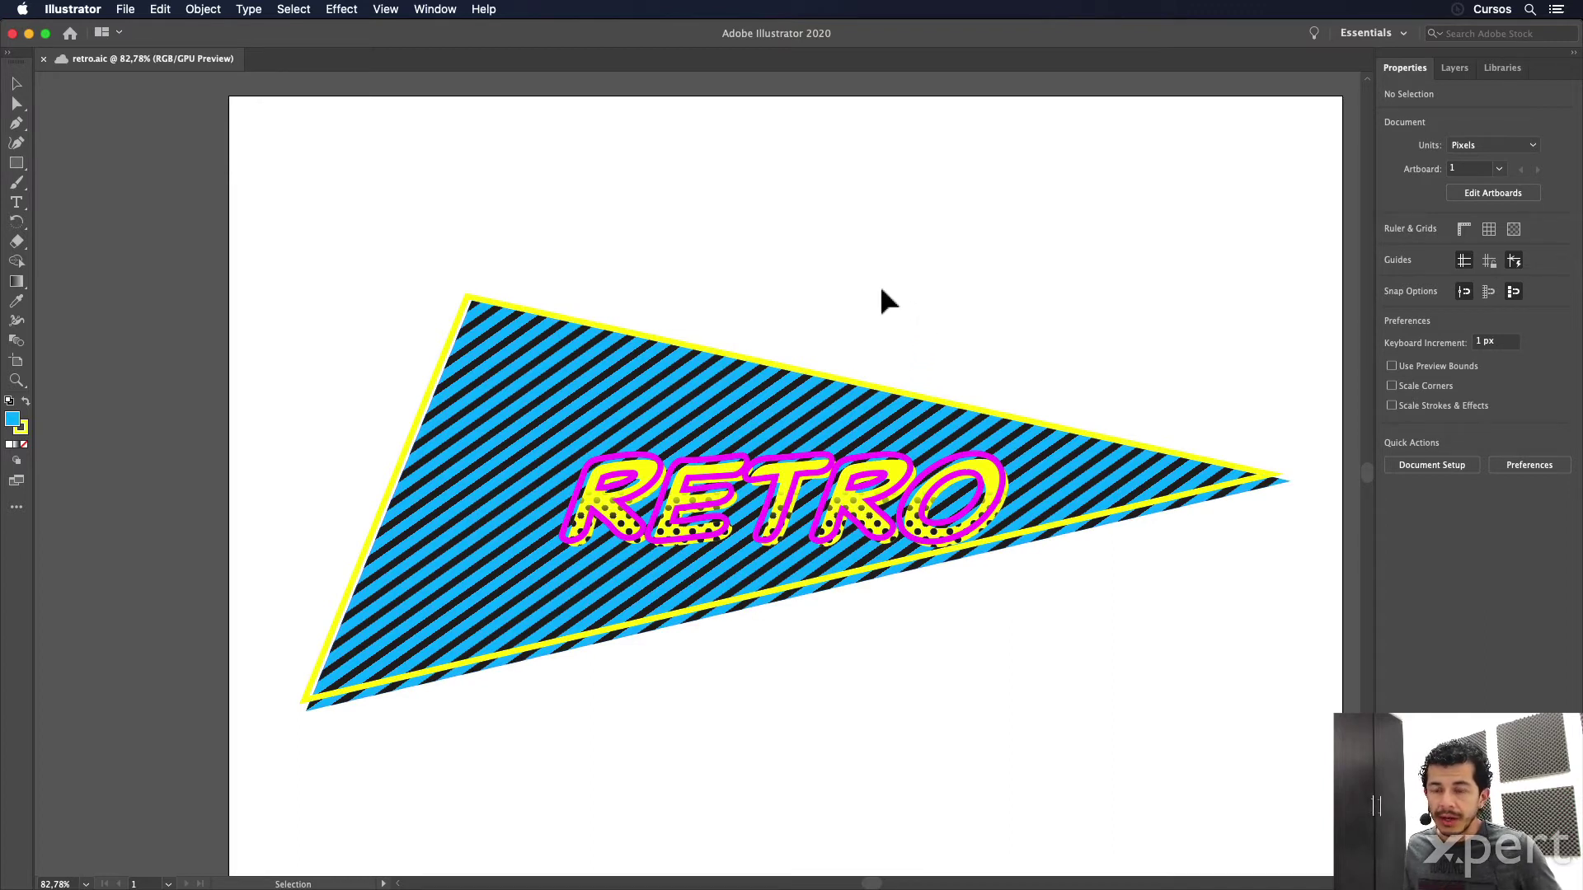
Step: Close retro.aic and switch over to Google Chrome
key("a")
key("super+w")
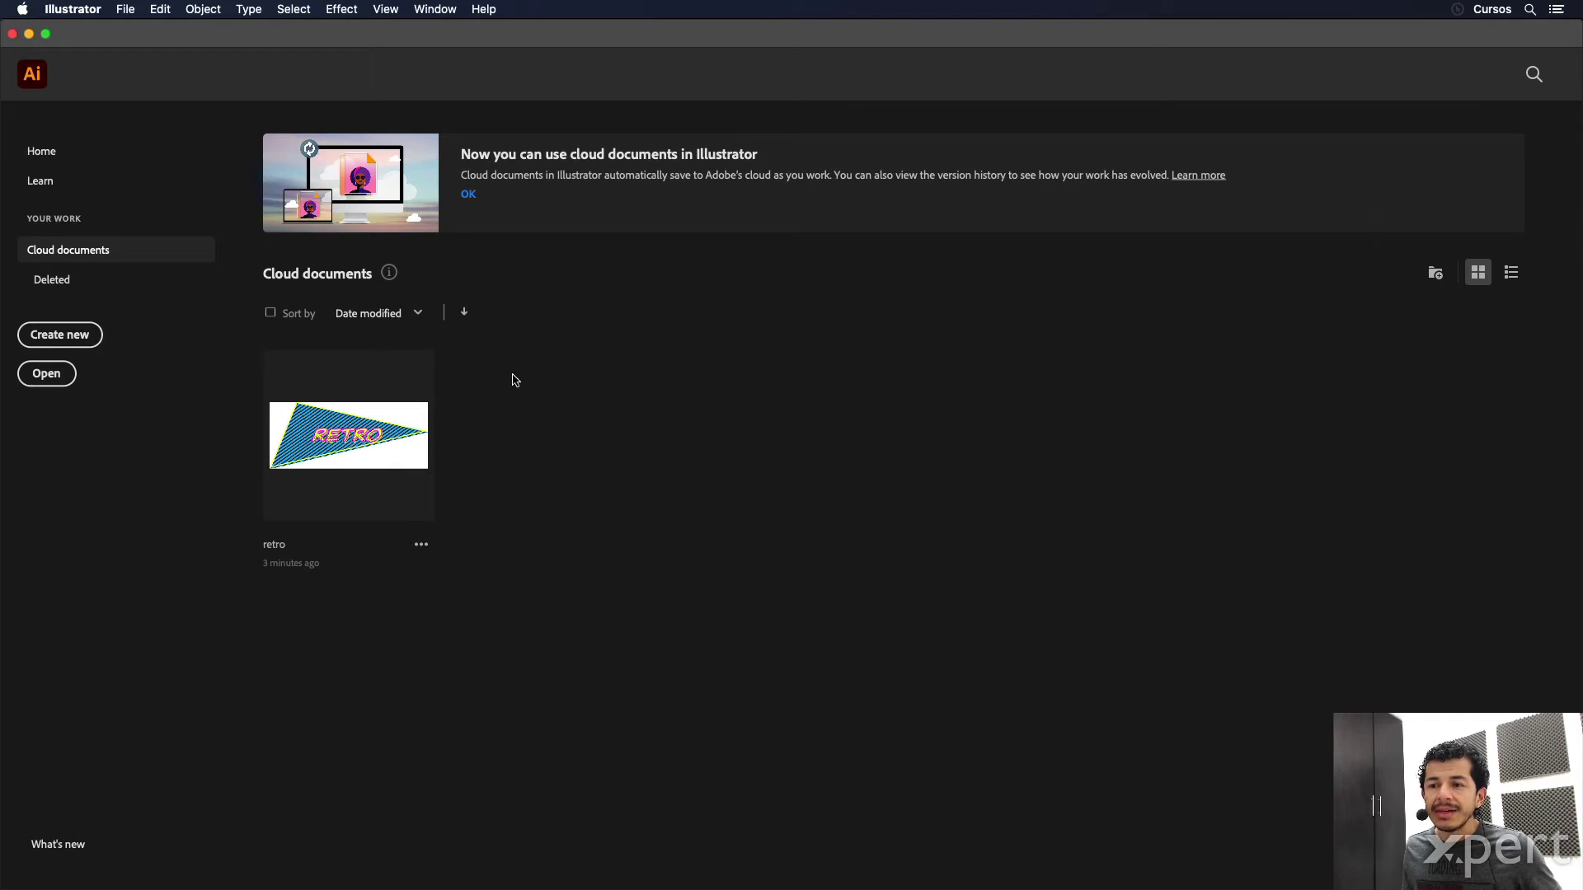
mouse_move(348, 435)
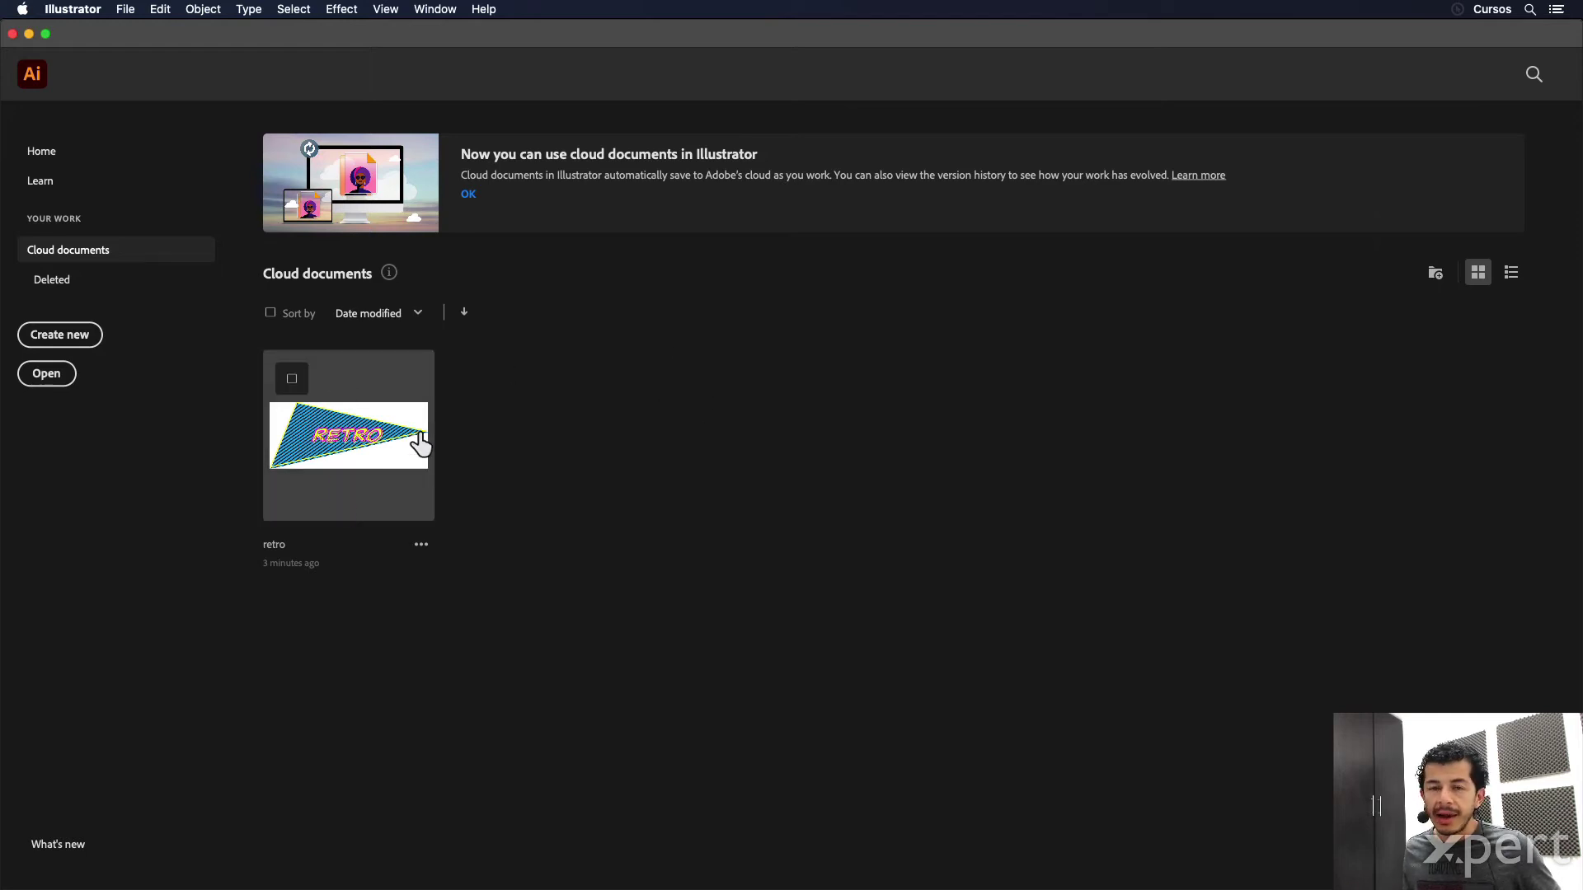
key("super+Tab")
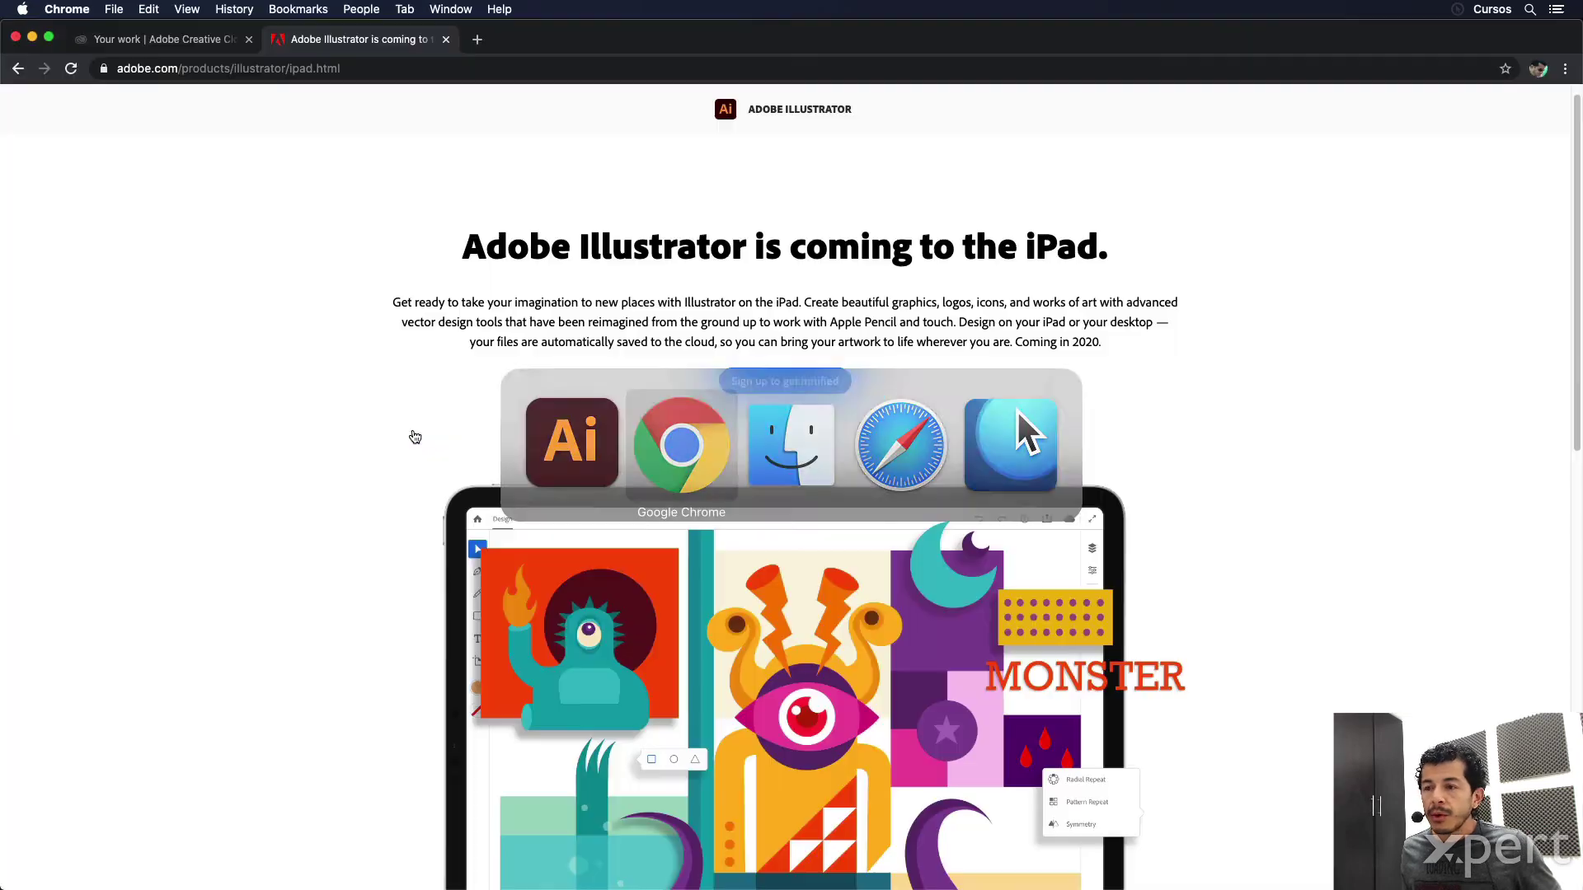
Step: Close the Illustrator iPad page and list the Cloud documents, including retro
left_click(446, 39)
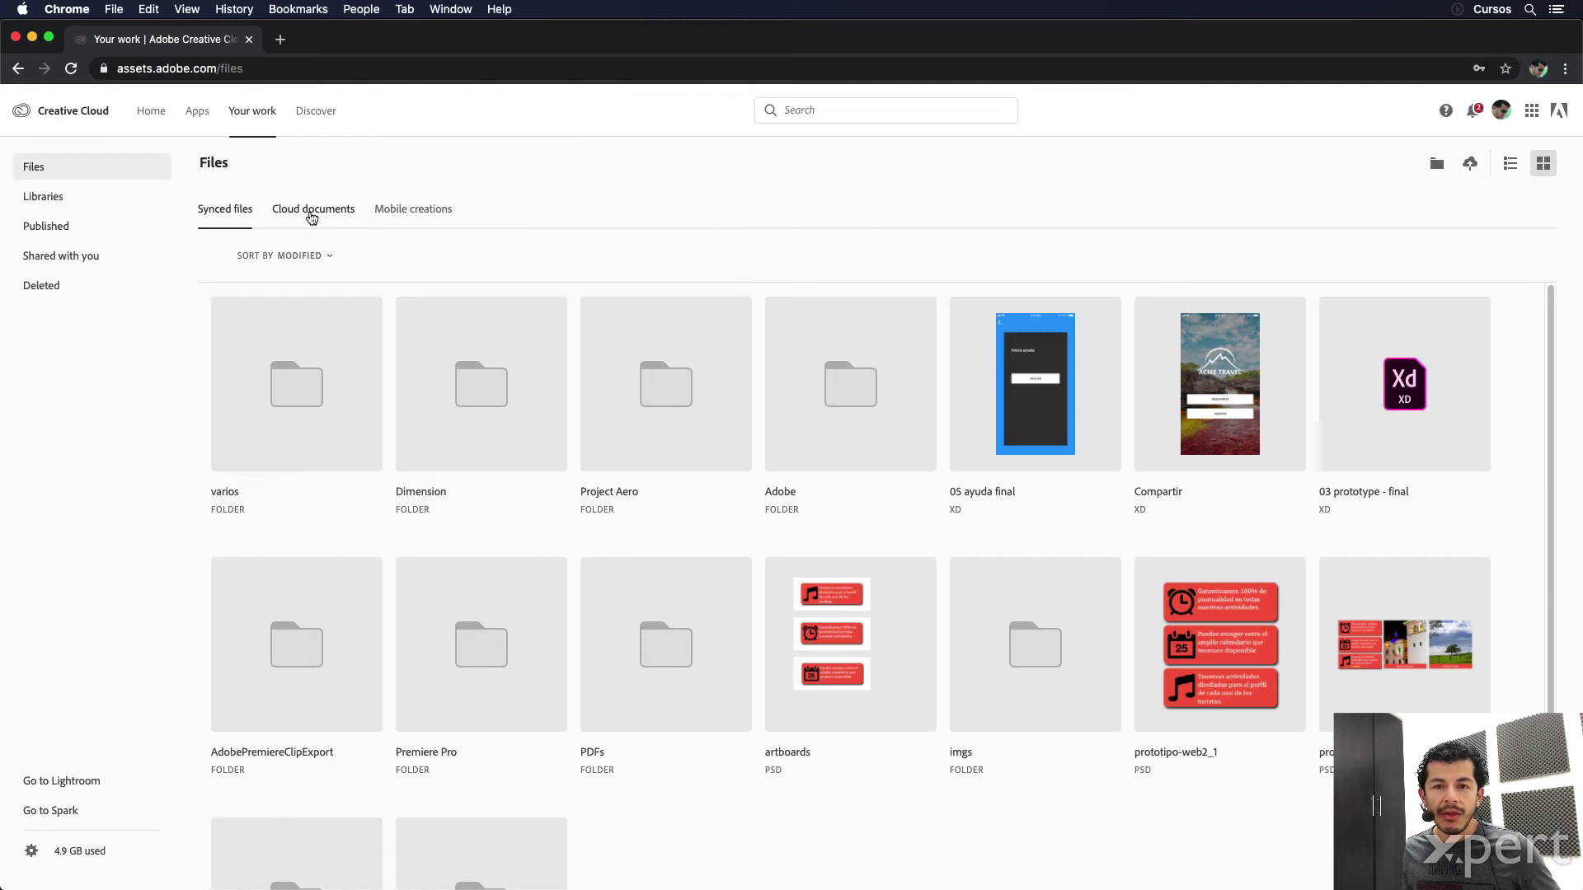
left_click(312, 218)
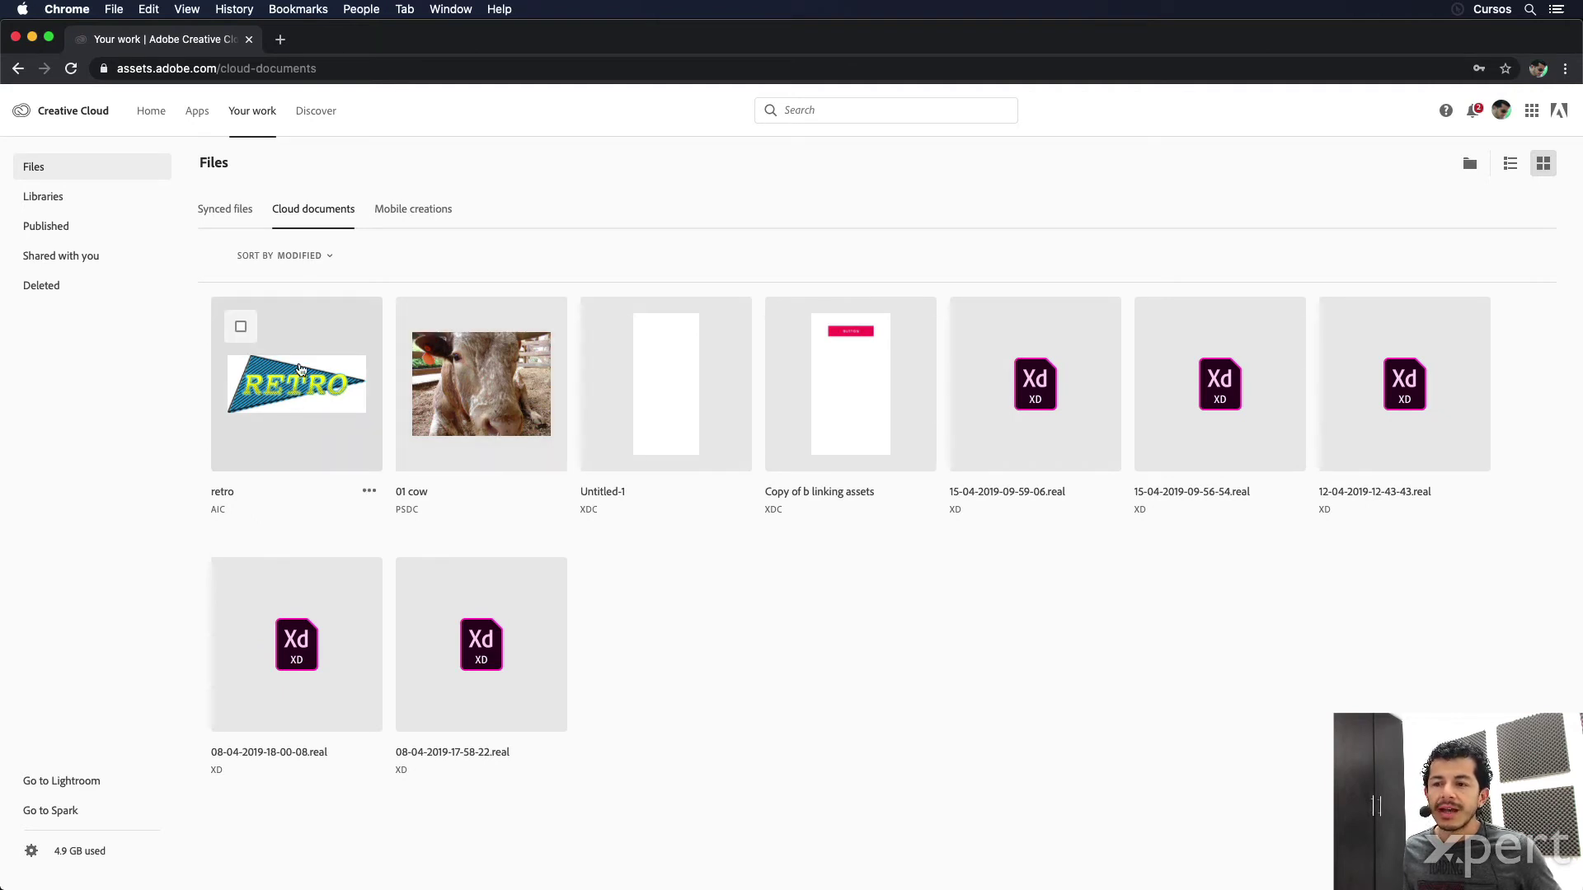
Step: Open retro and show its version timeline: 9:24 PM, 9:24 PM and 9:22 PM
left_click(300, 398)
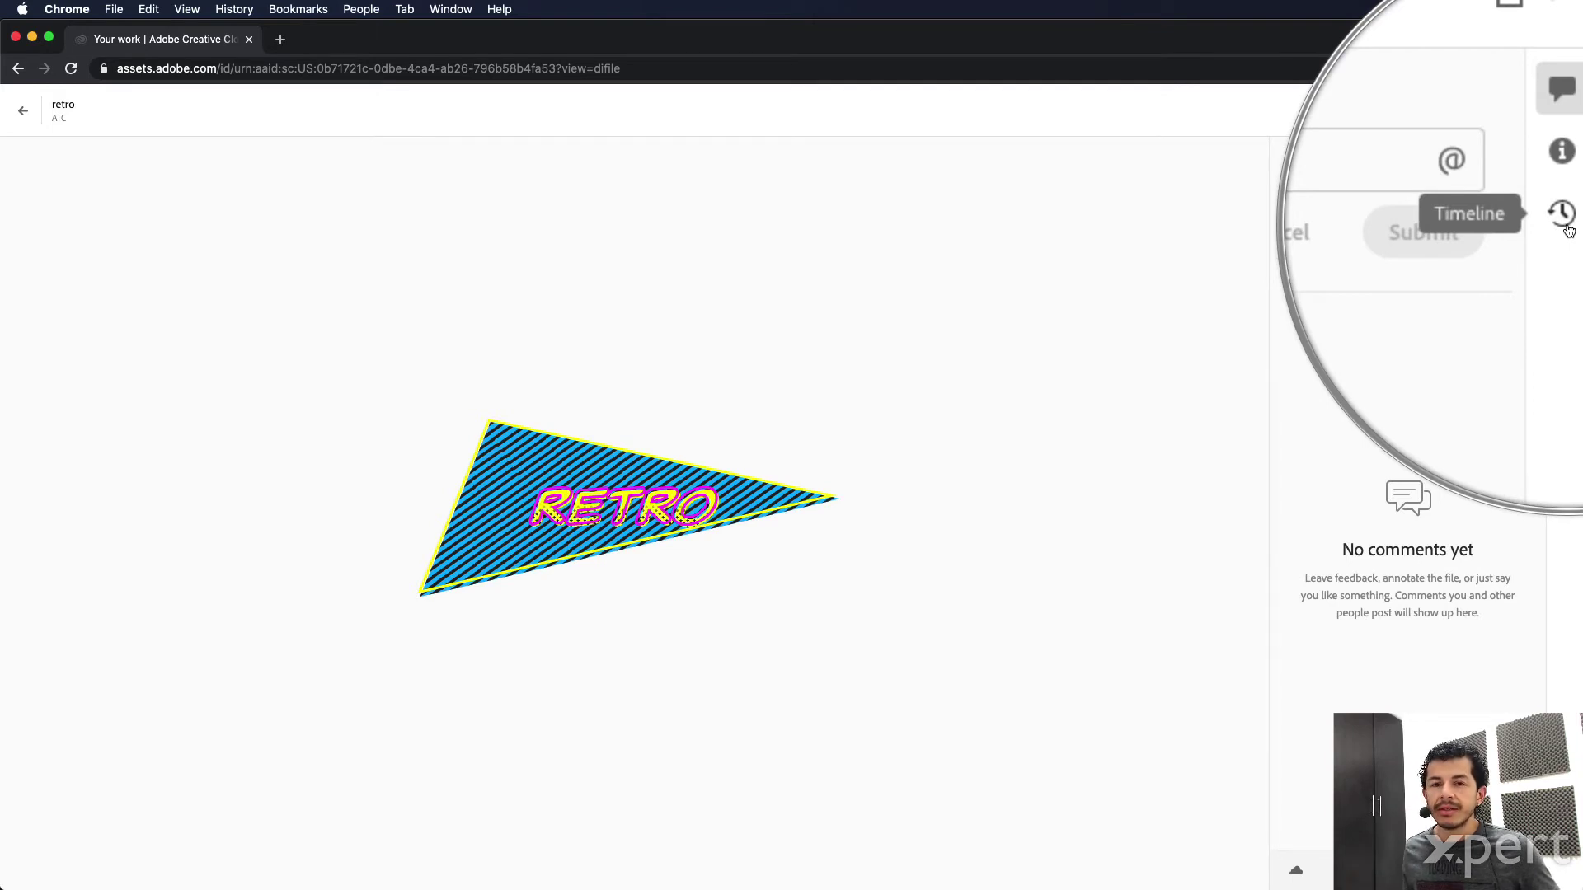
left_click(1564, 219)
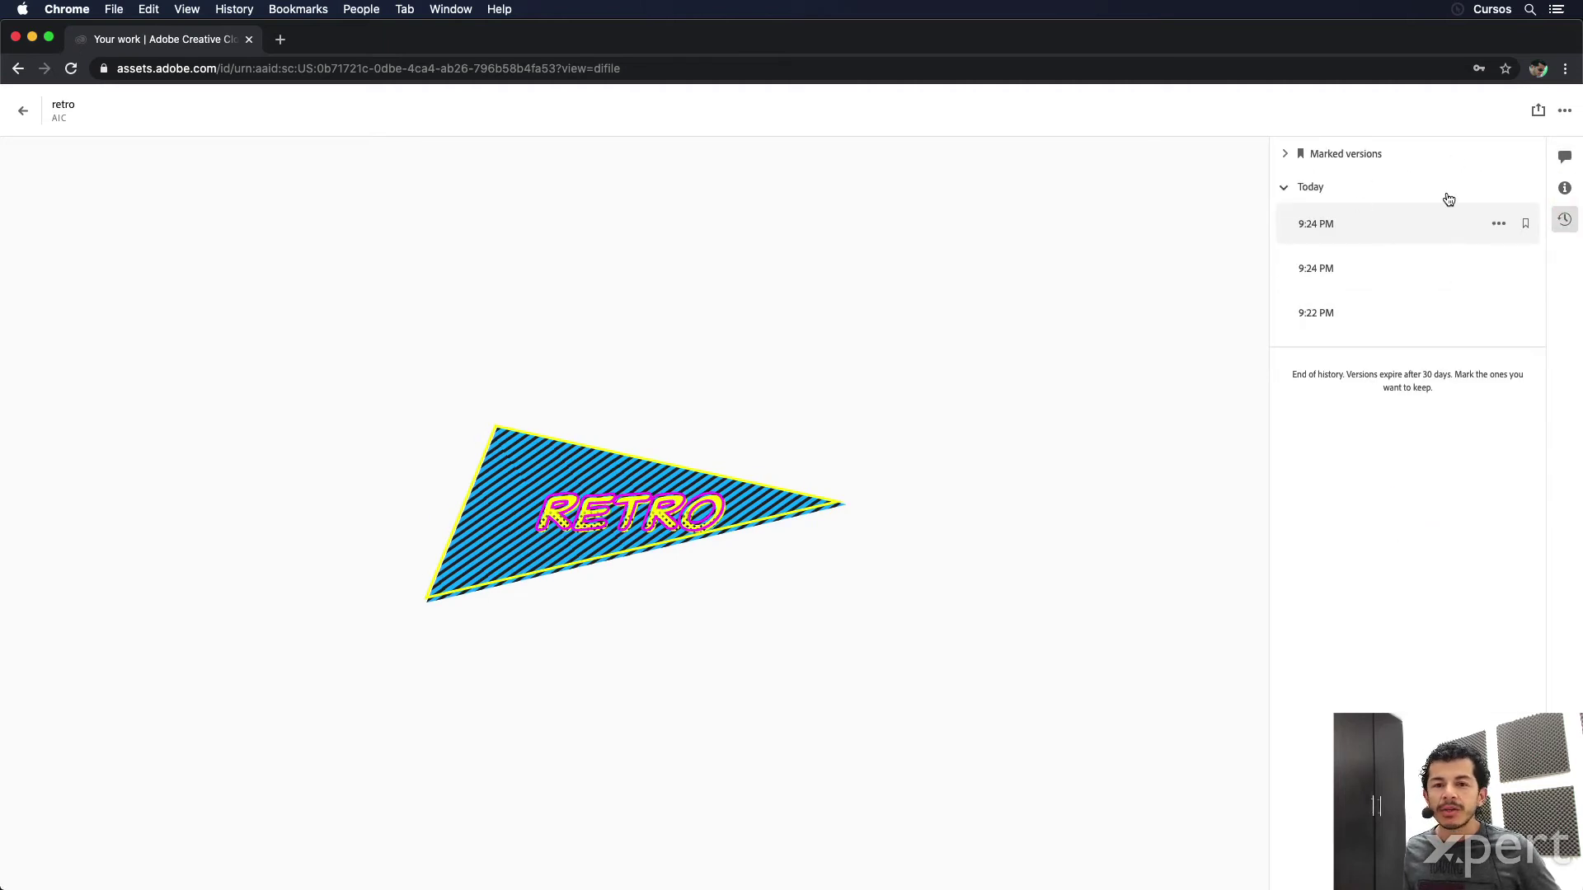
mouse_move(1403, 313)
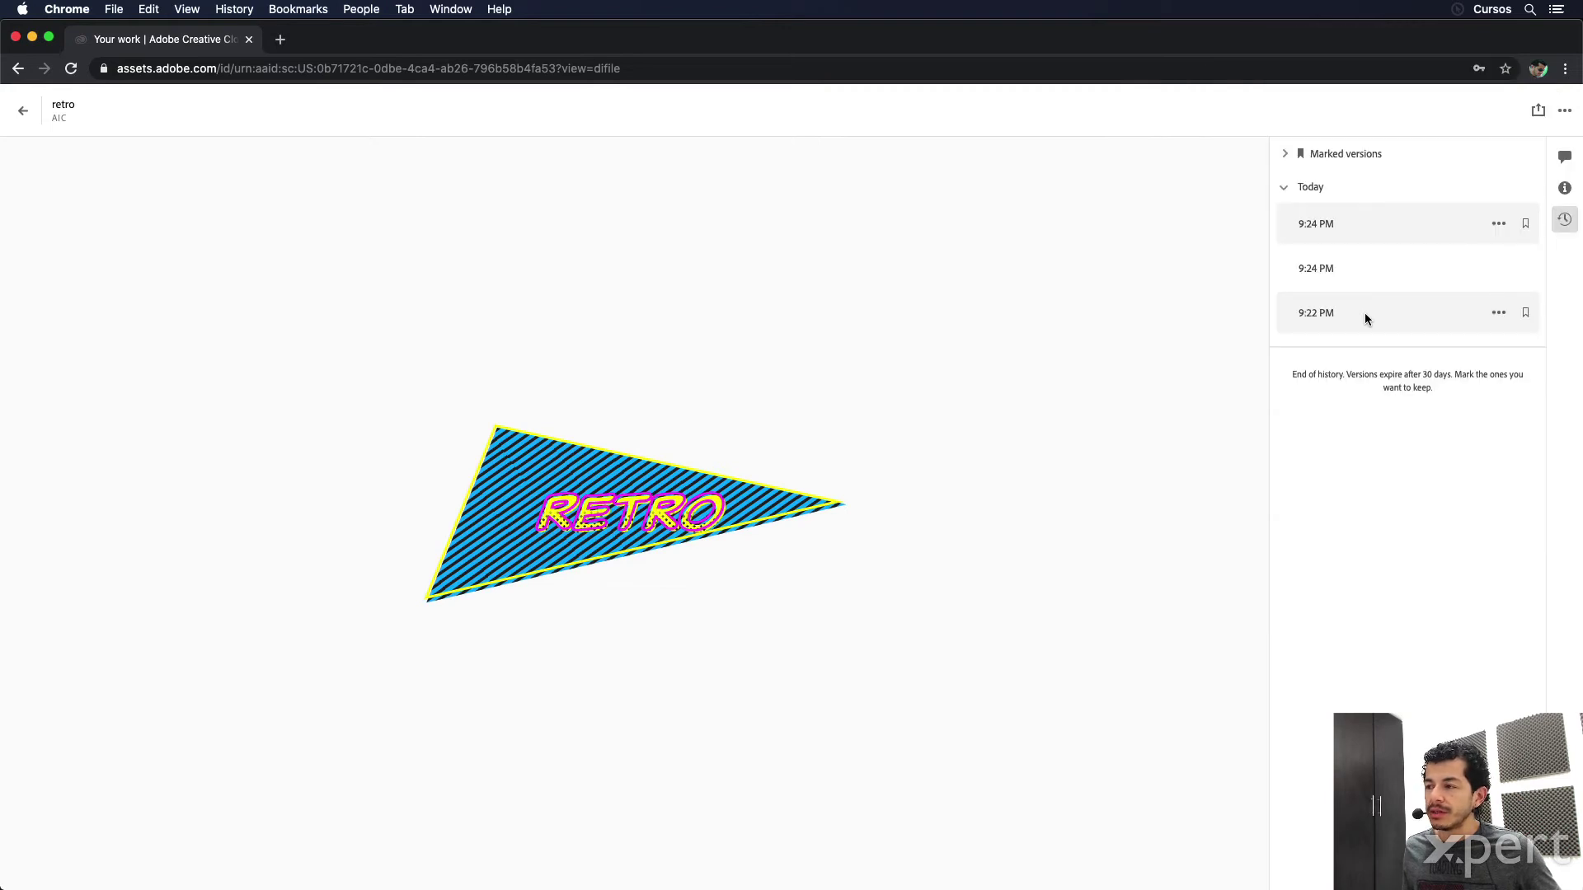
Step: Preview the 9:22 PM and both 9:24 PM versions of retro
left_click(1365, 317)
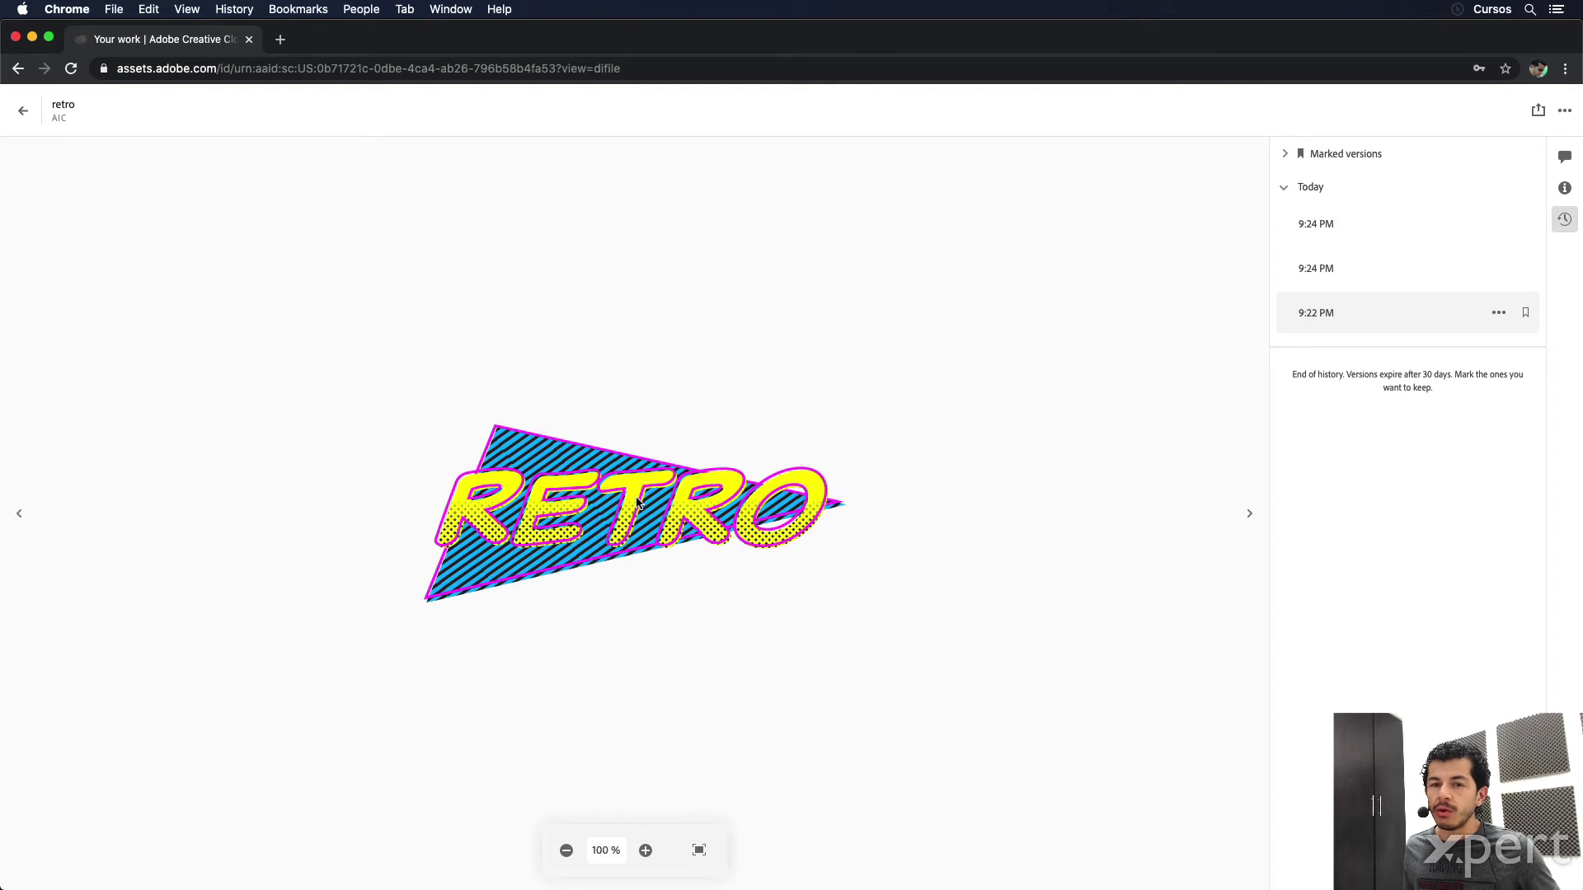
left_click(1349, 270)
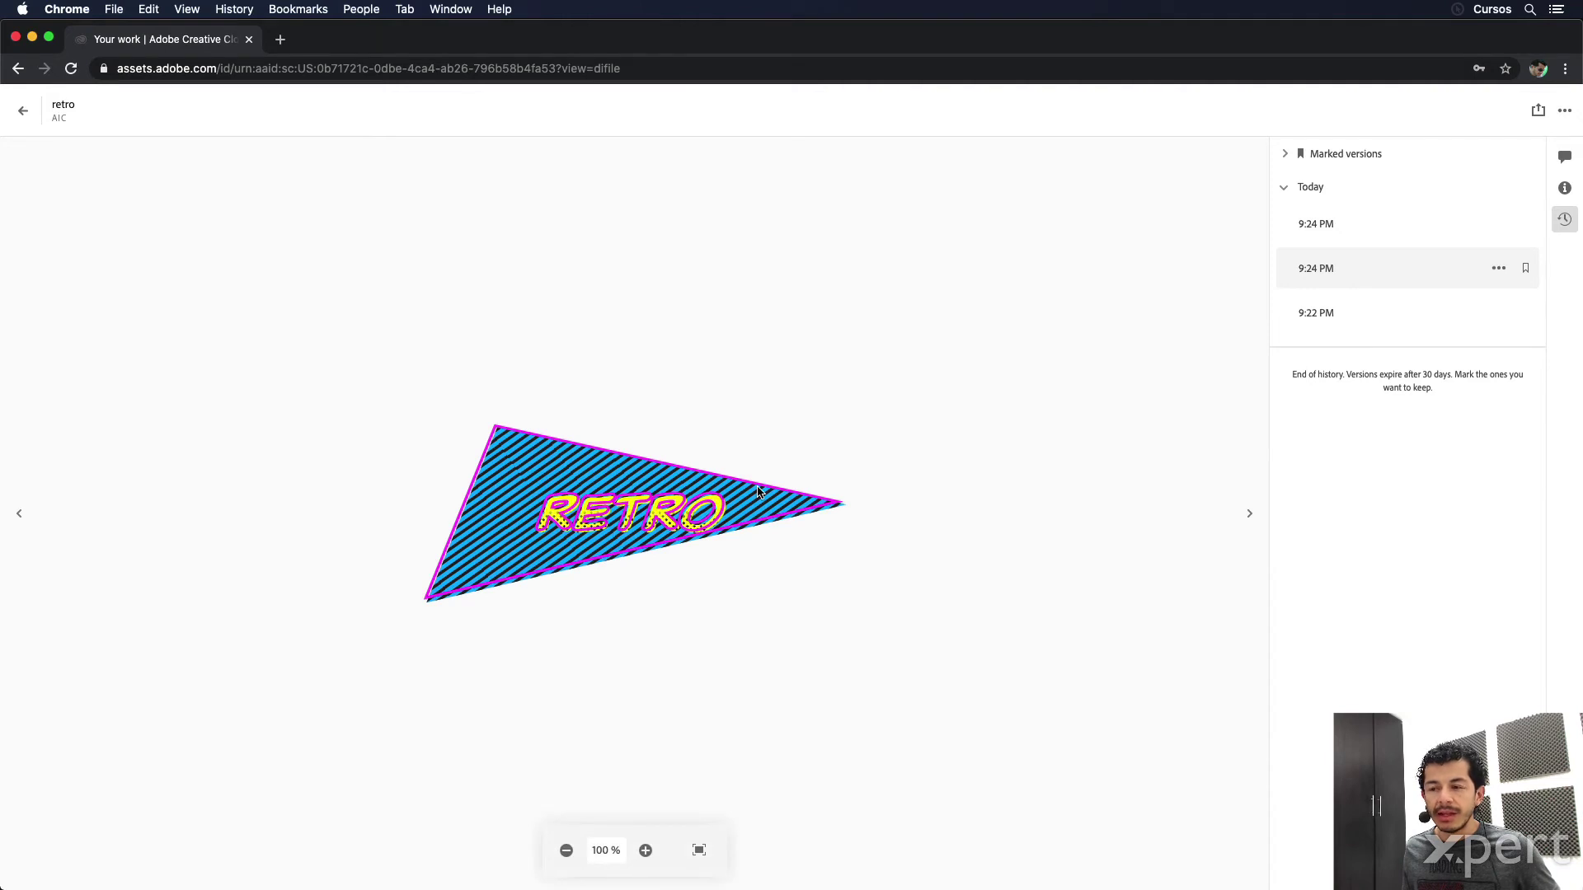
left_click(1329, 223)
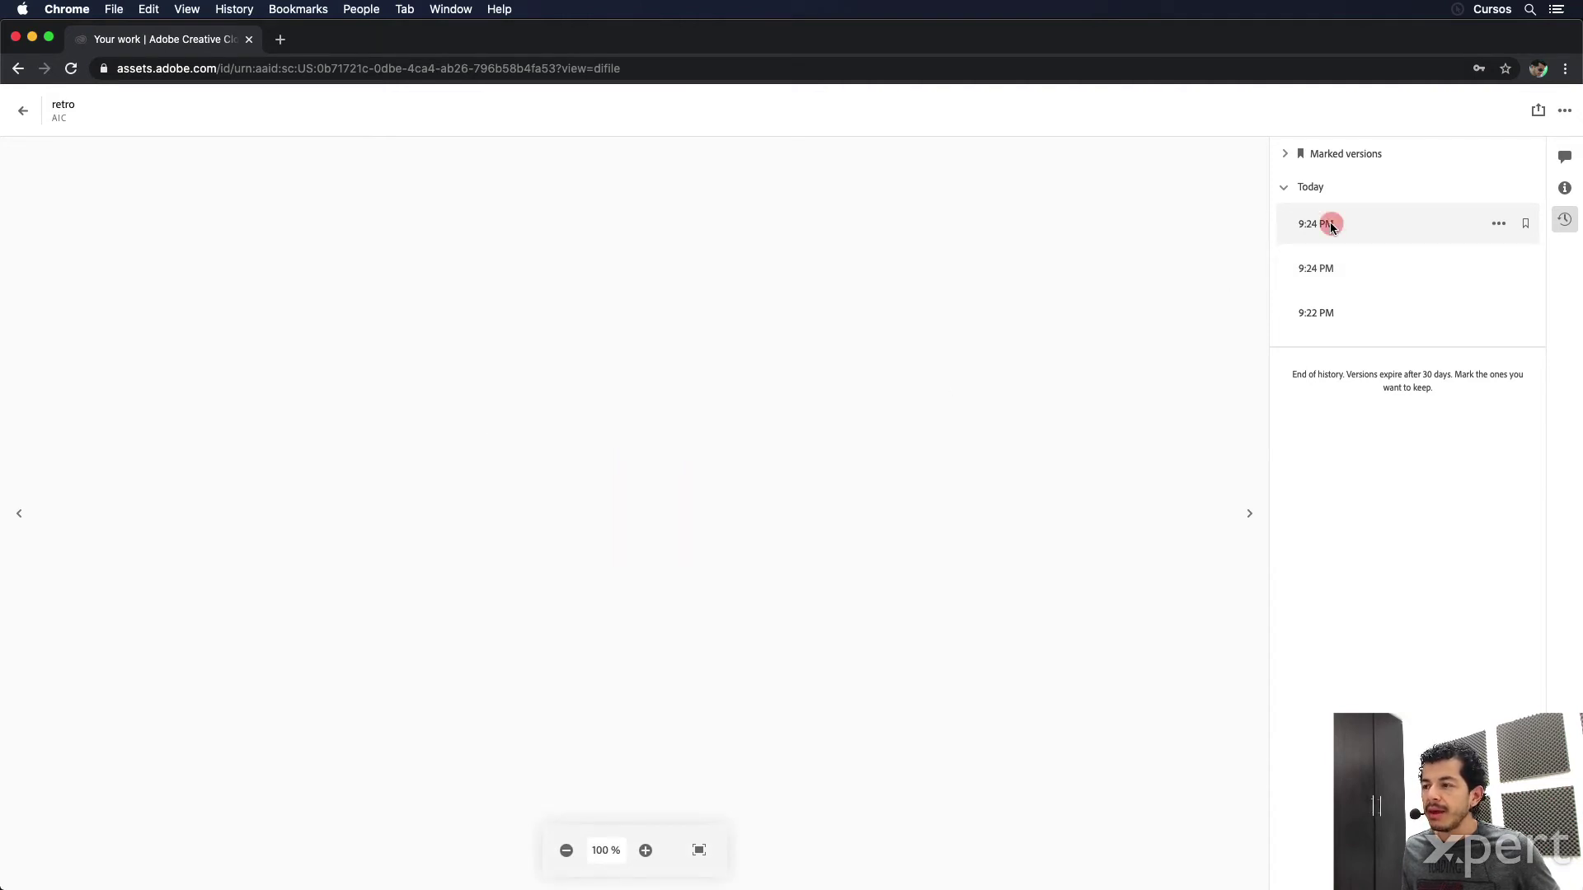
mouse_move(581, 493)
left_mouse_down()
mouse_move(606, 456)
mouse_move(519, 566)
left_mouse_up()
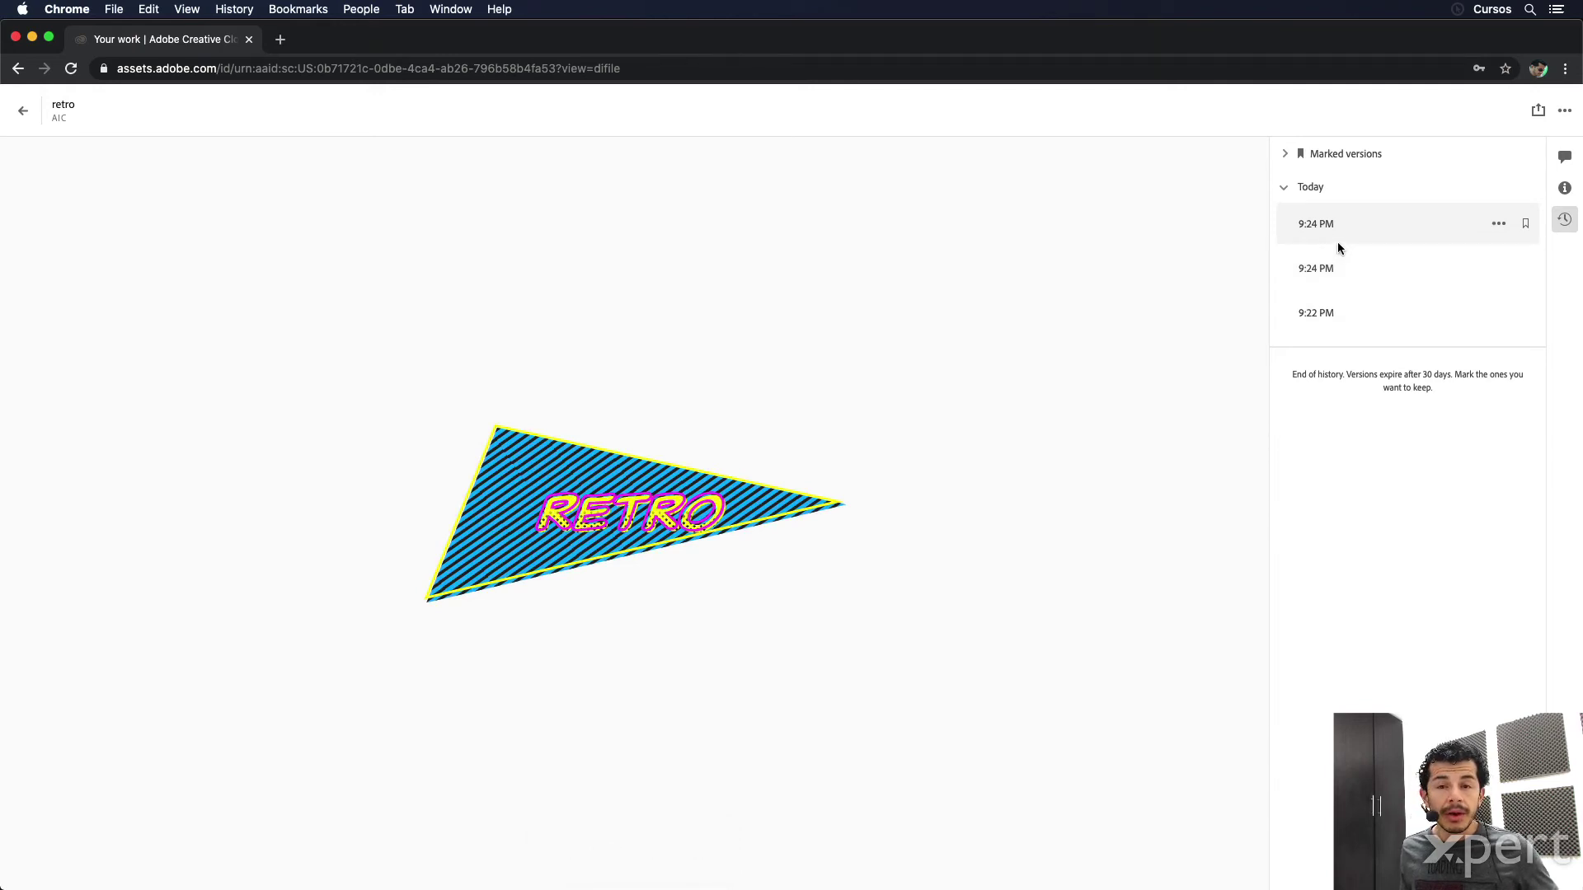
left_click(1342, 307)
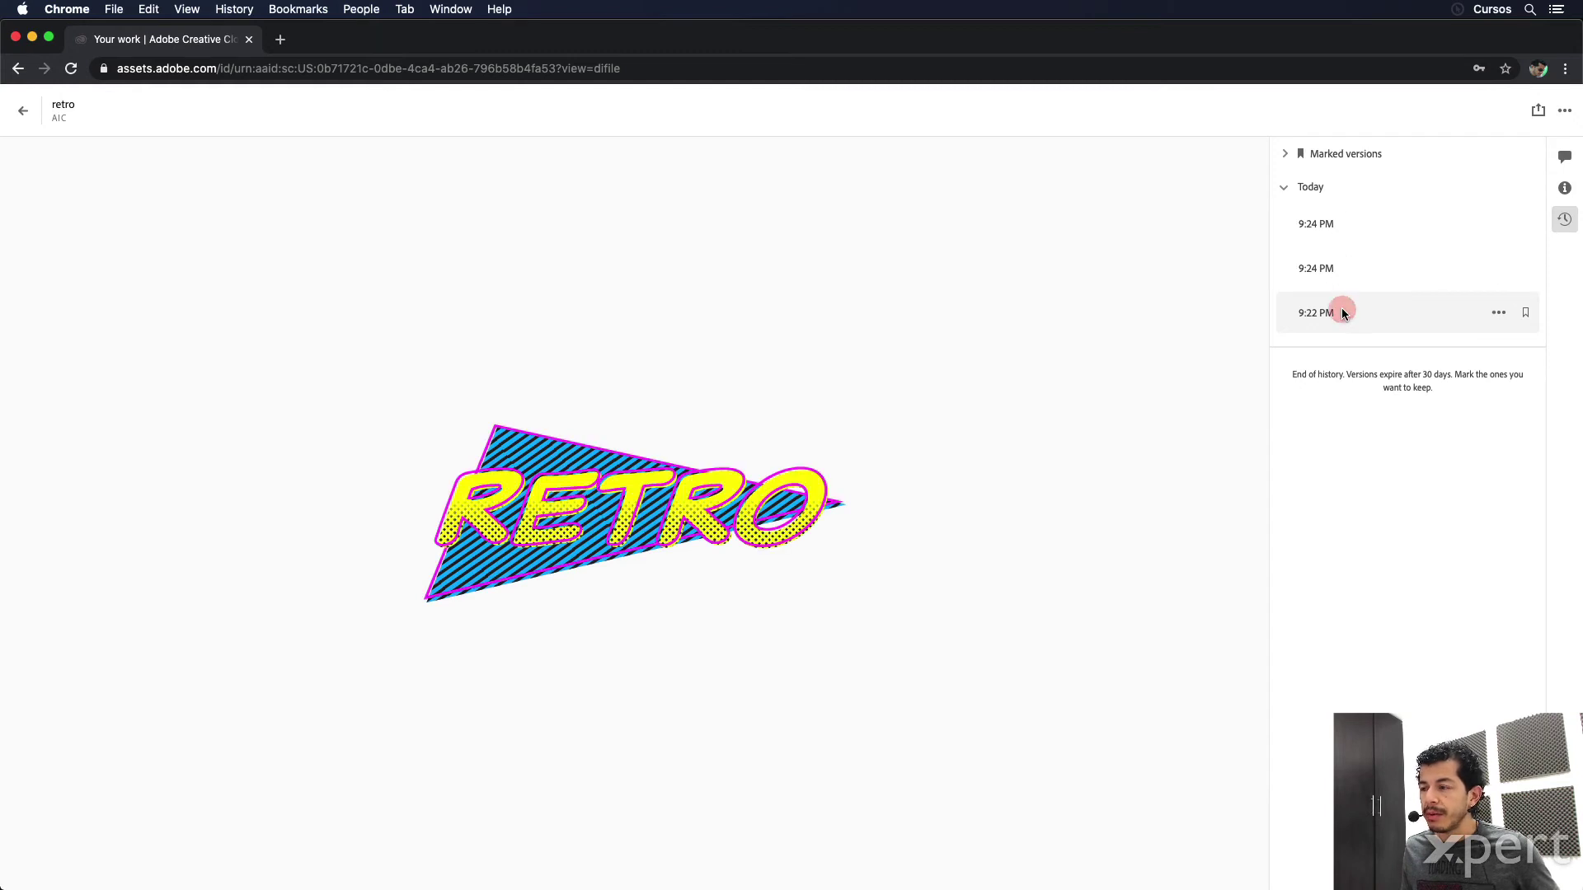
Step: Revert retro to the 9:22 PM version and view the resulting 9:31 PM version
left_click(1498, 313)
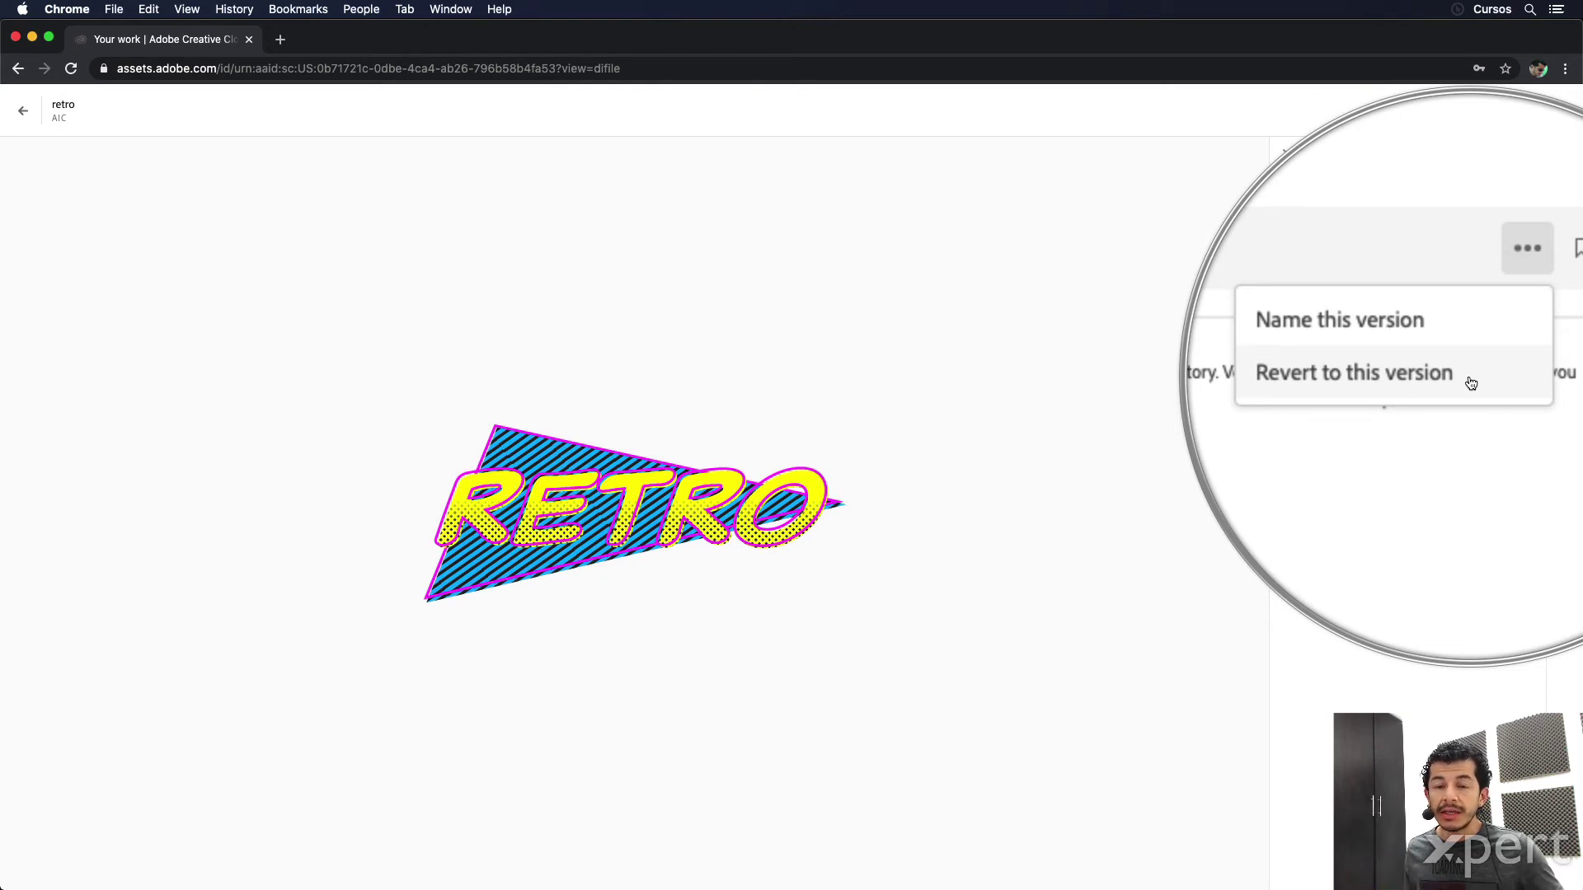
left_click(1469, 379)
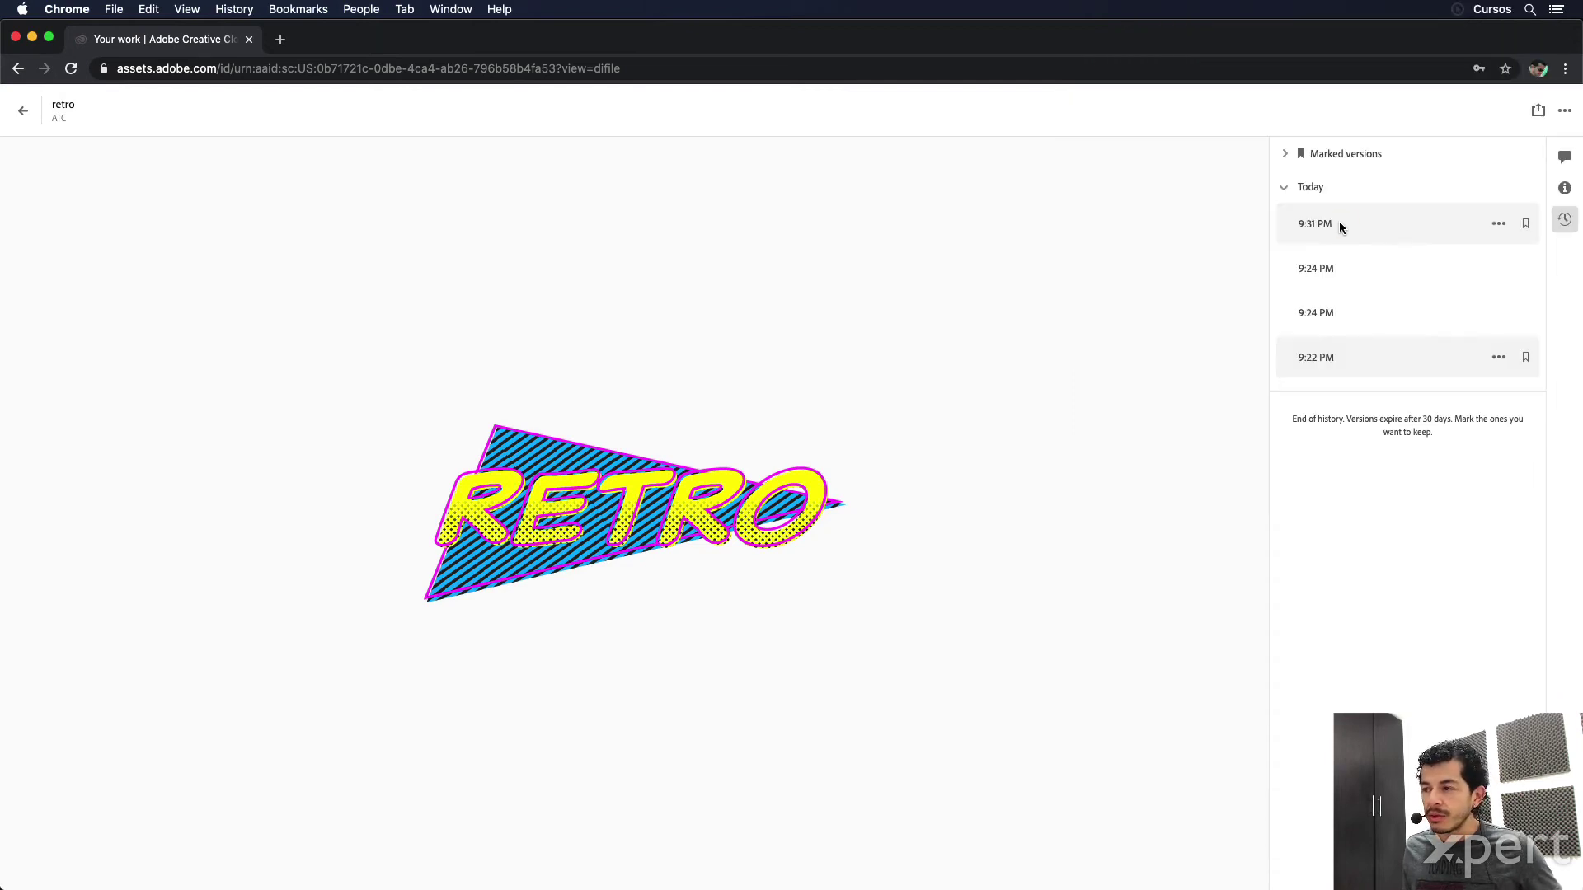
left_click(1339, 221)
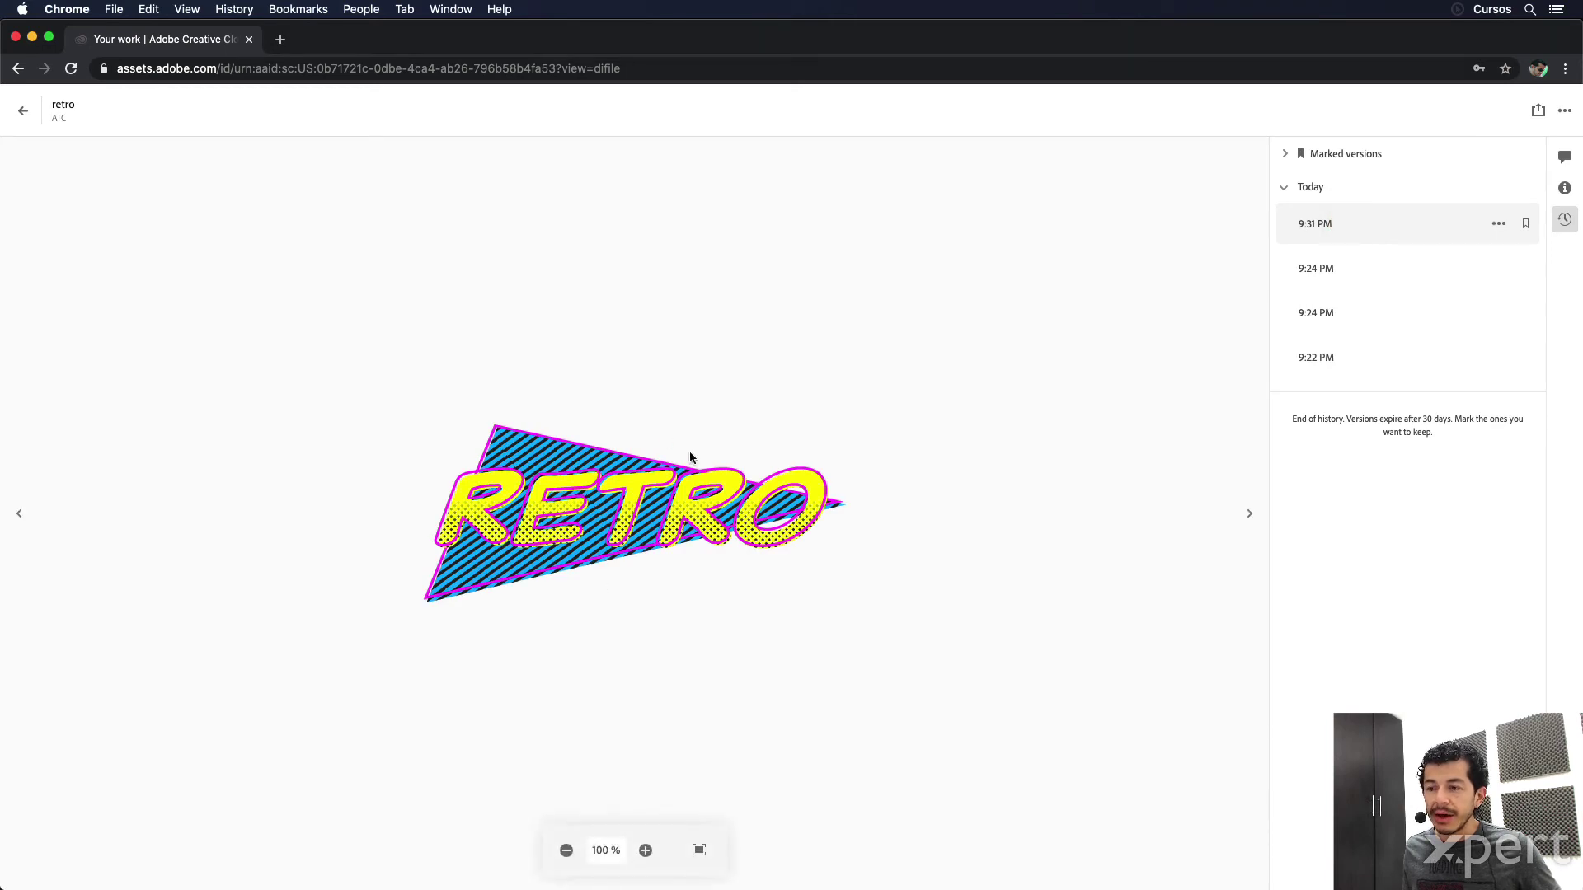
key("super+Tab")
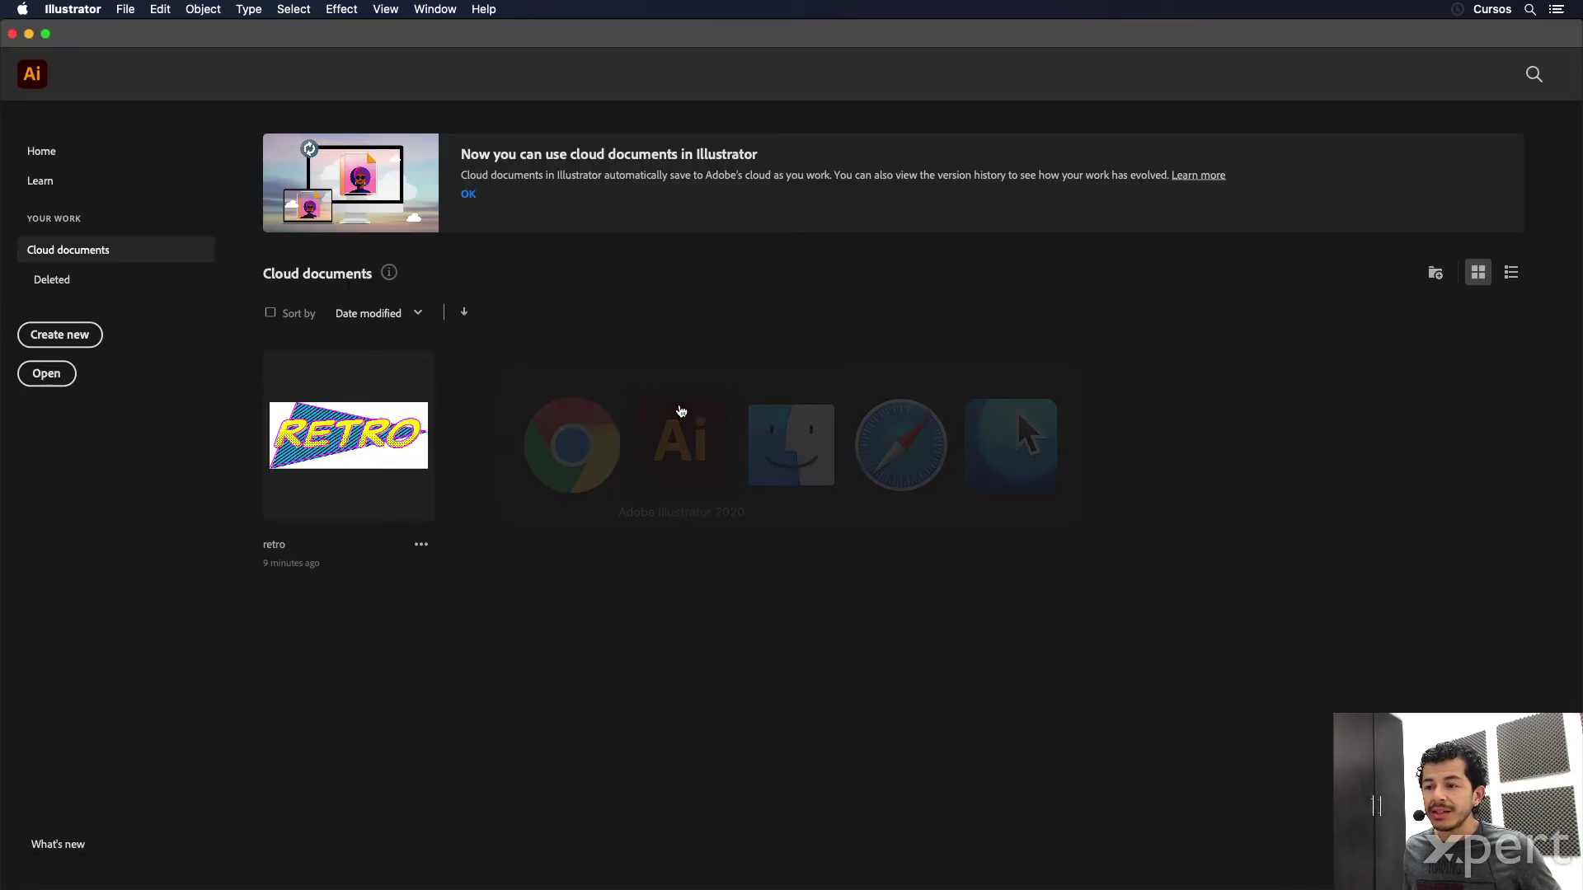
Step: Open the restored retro cloud document in Illustrator, close it, and return to Chrome
left_click(375, 432)
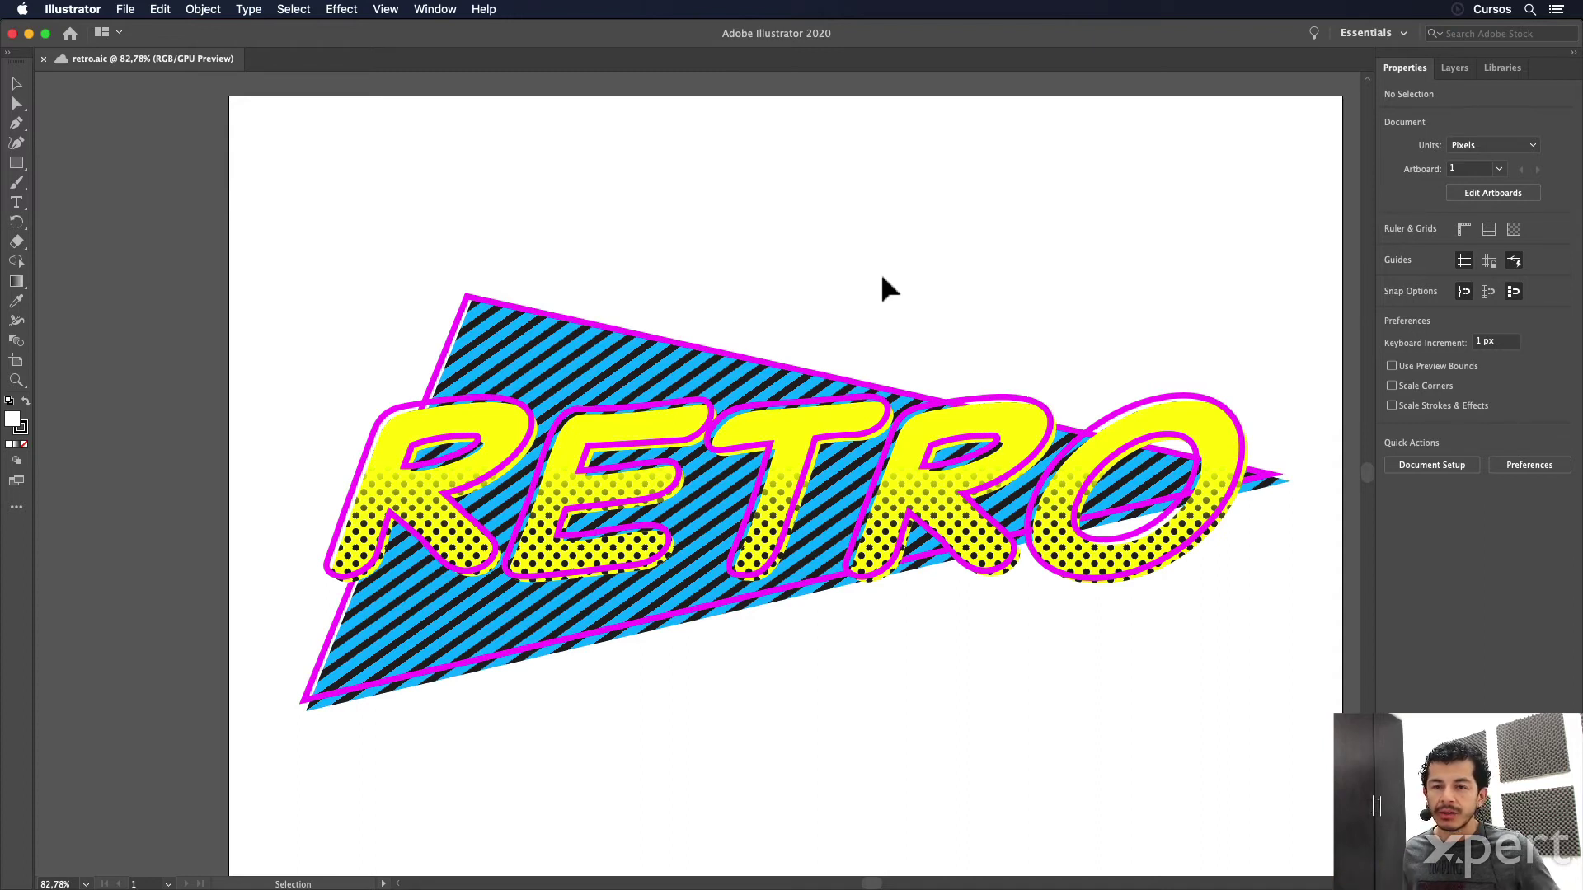
key("a")
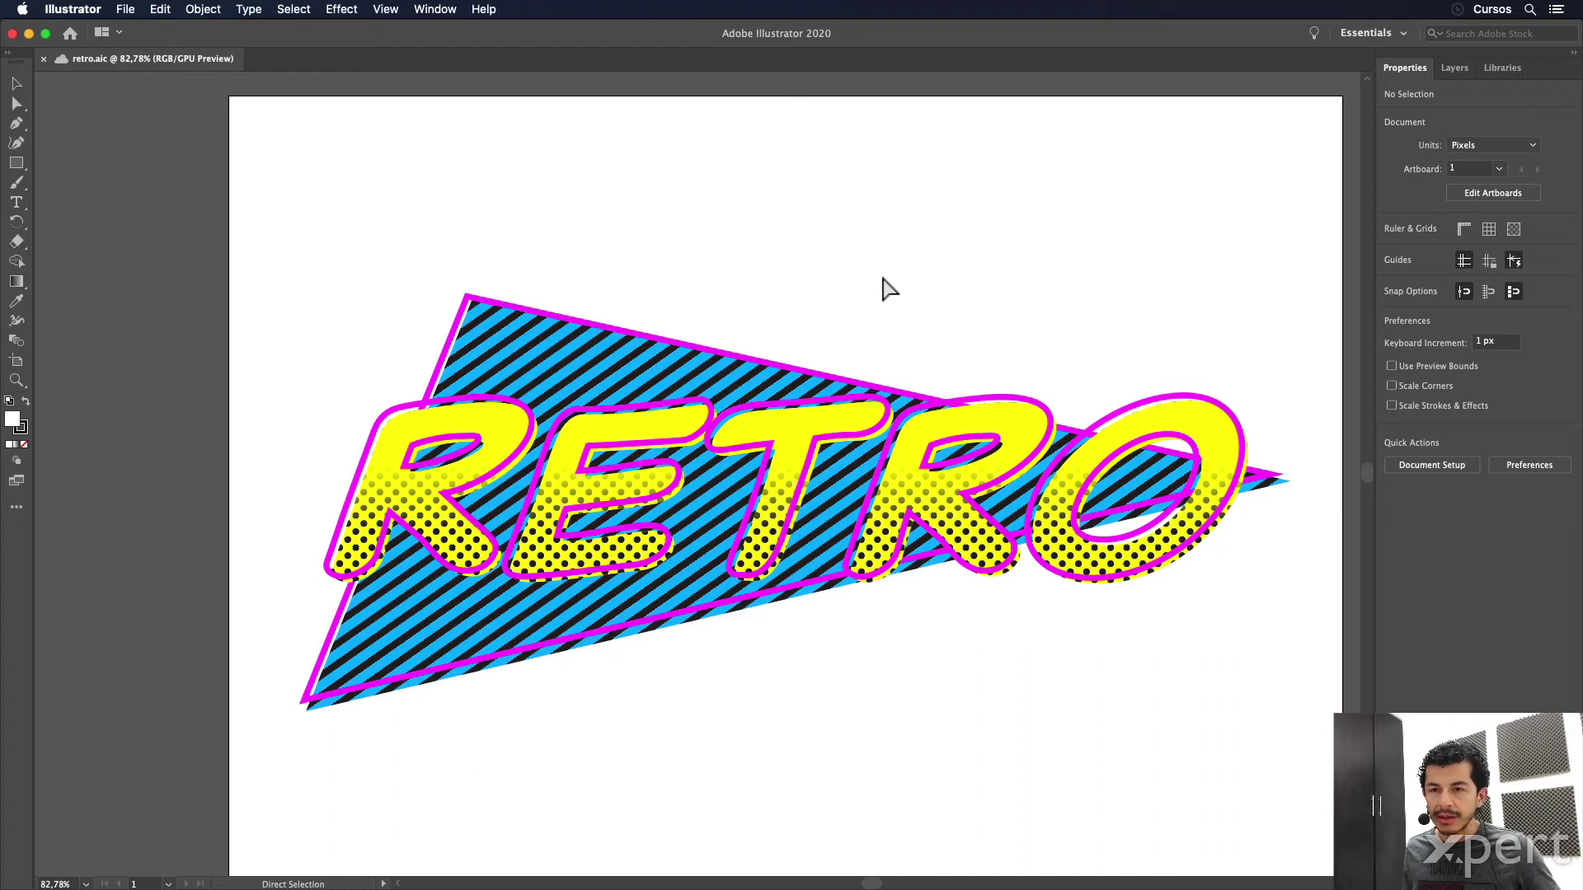
key("super+w")
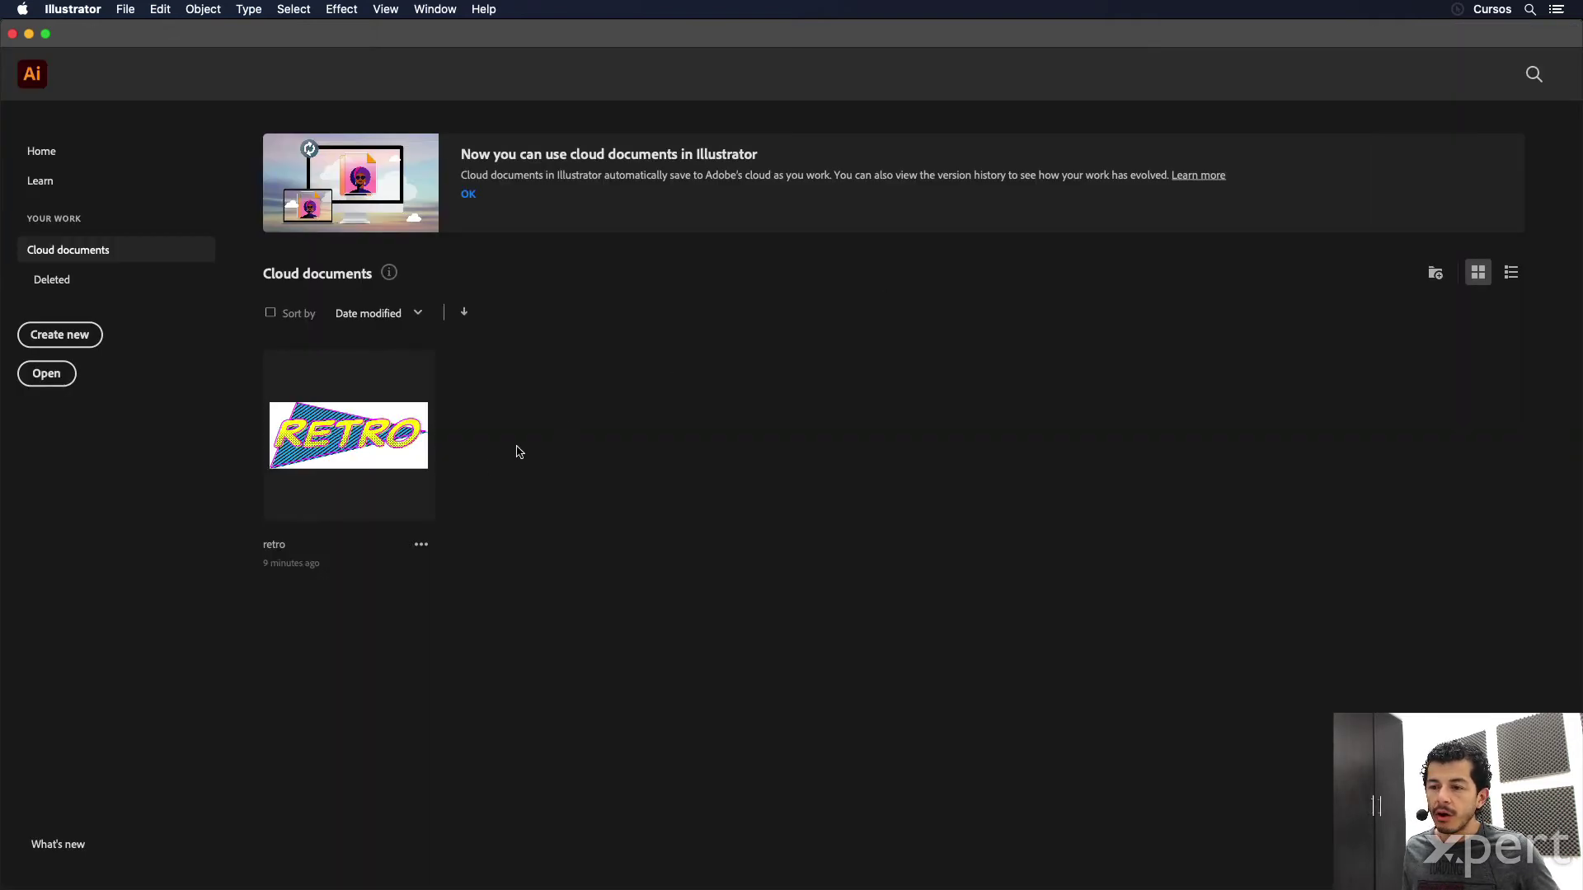
mouse_move(349, 457)
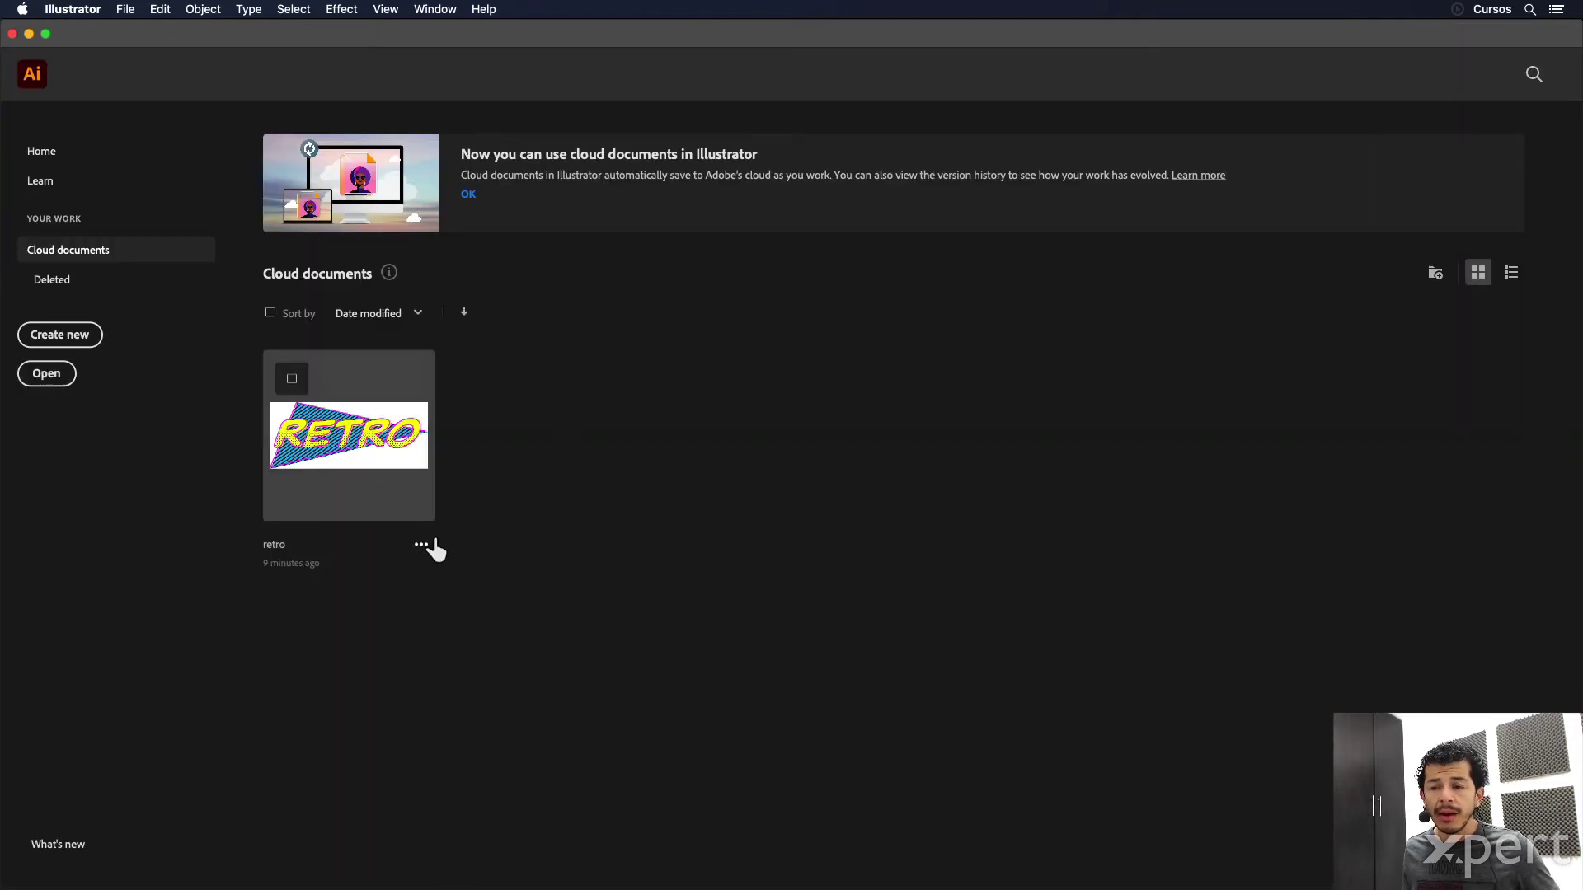
left_click(422, 551)
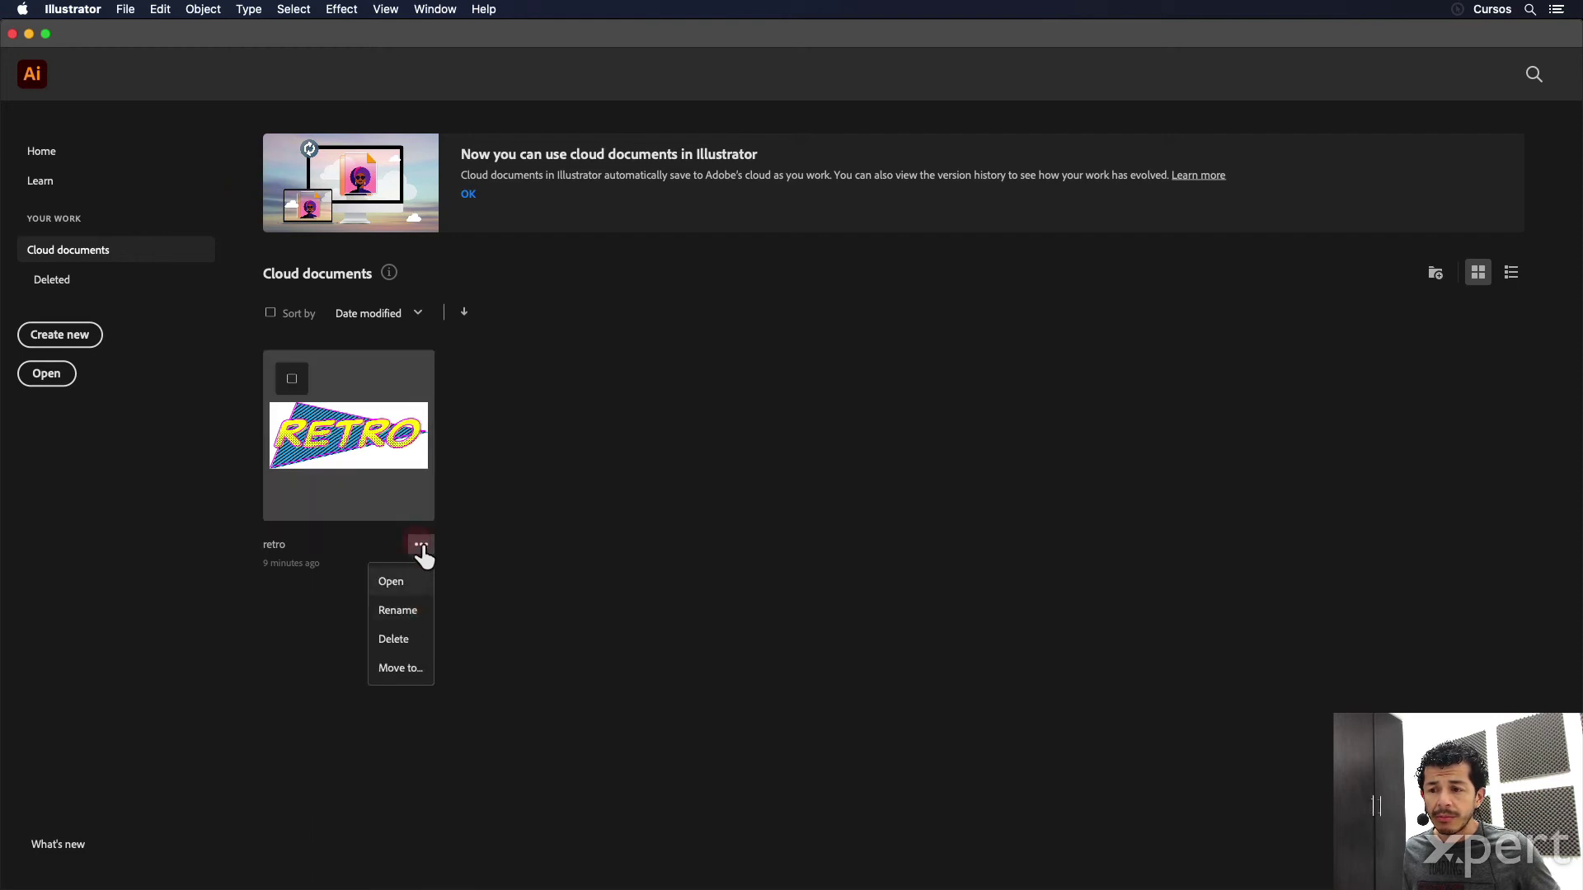
left_click(587, 466)
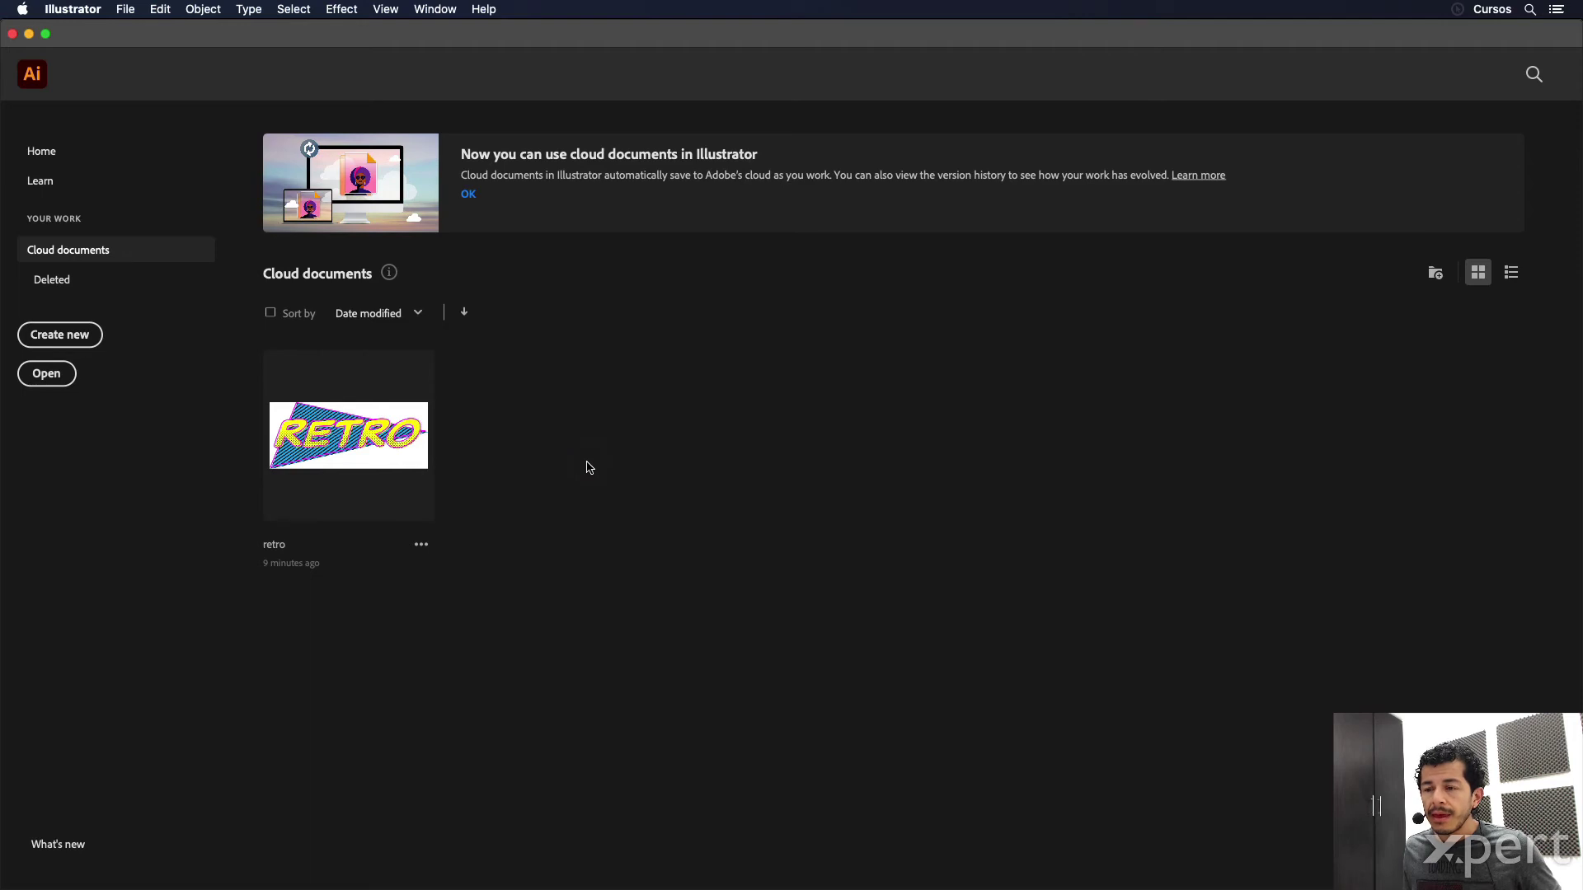
key("super+Tab")
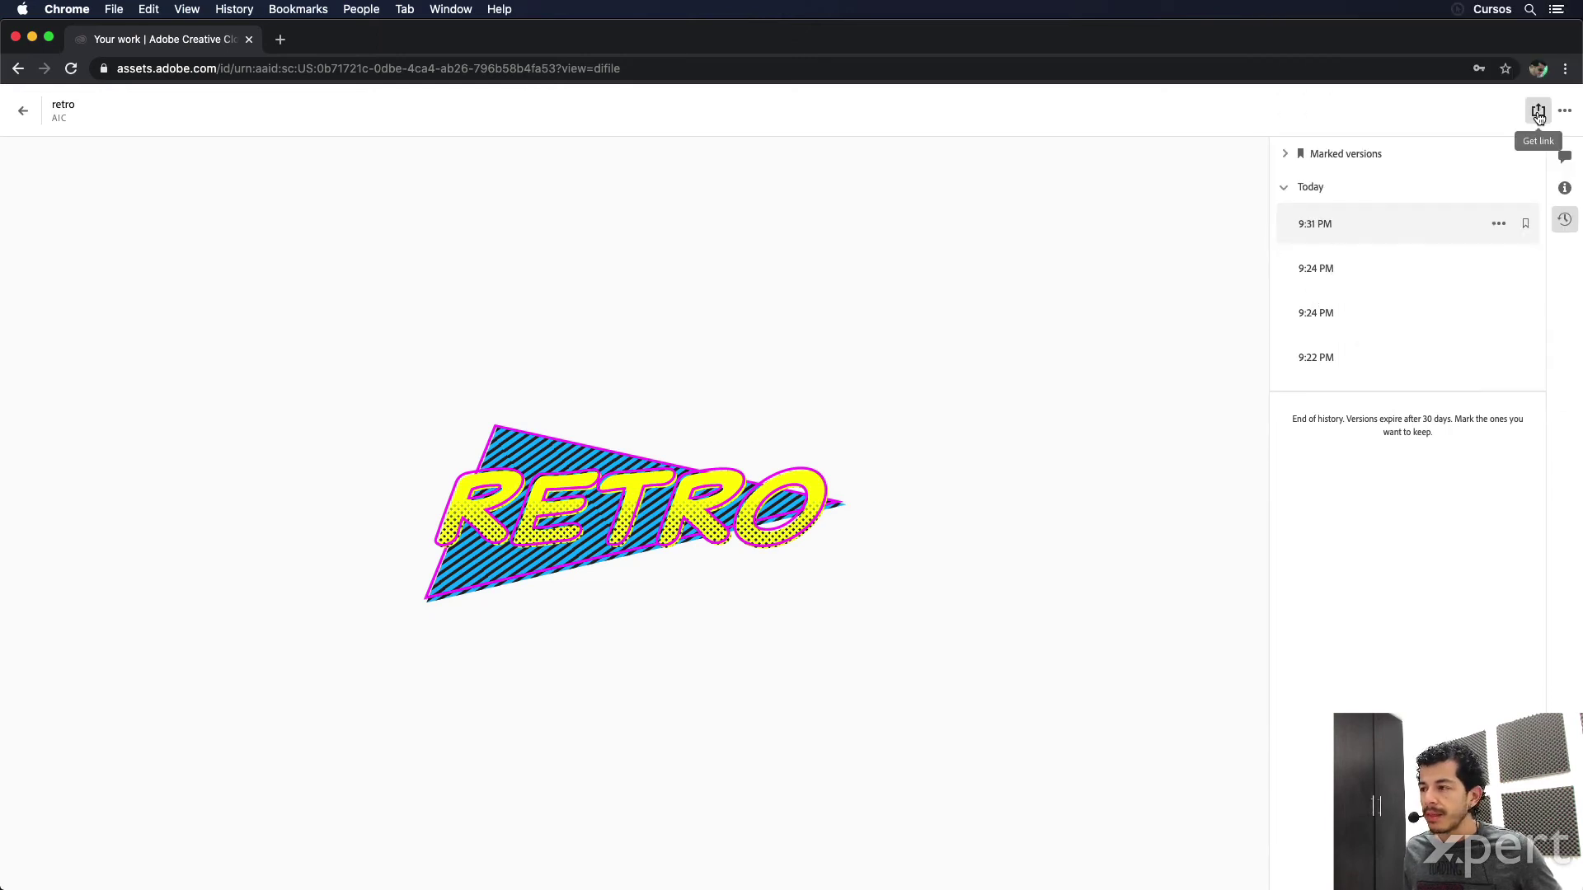
Step: Create and copy a public link for retro with commenting allowed
left_click(1538, 112)
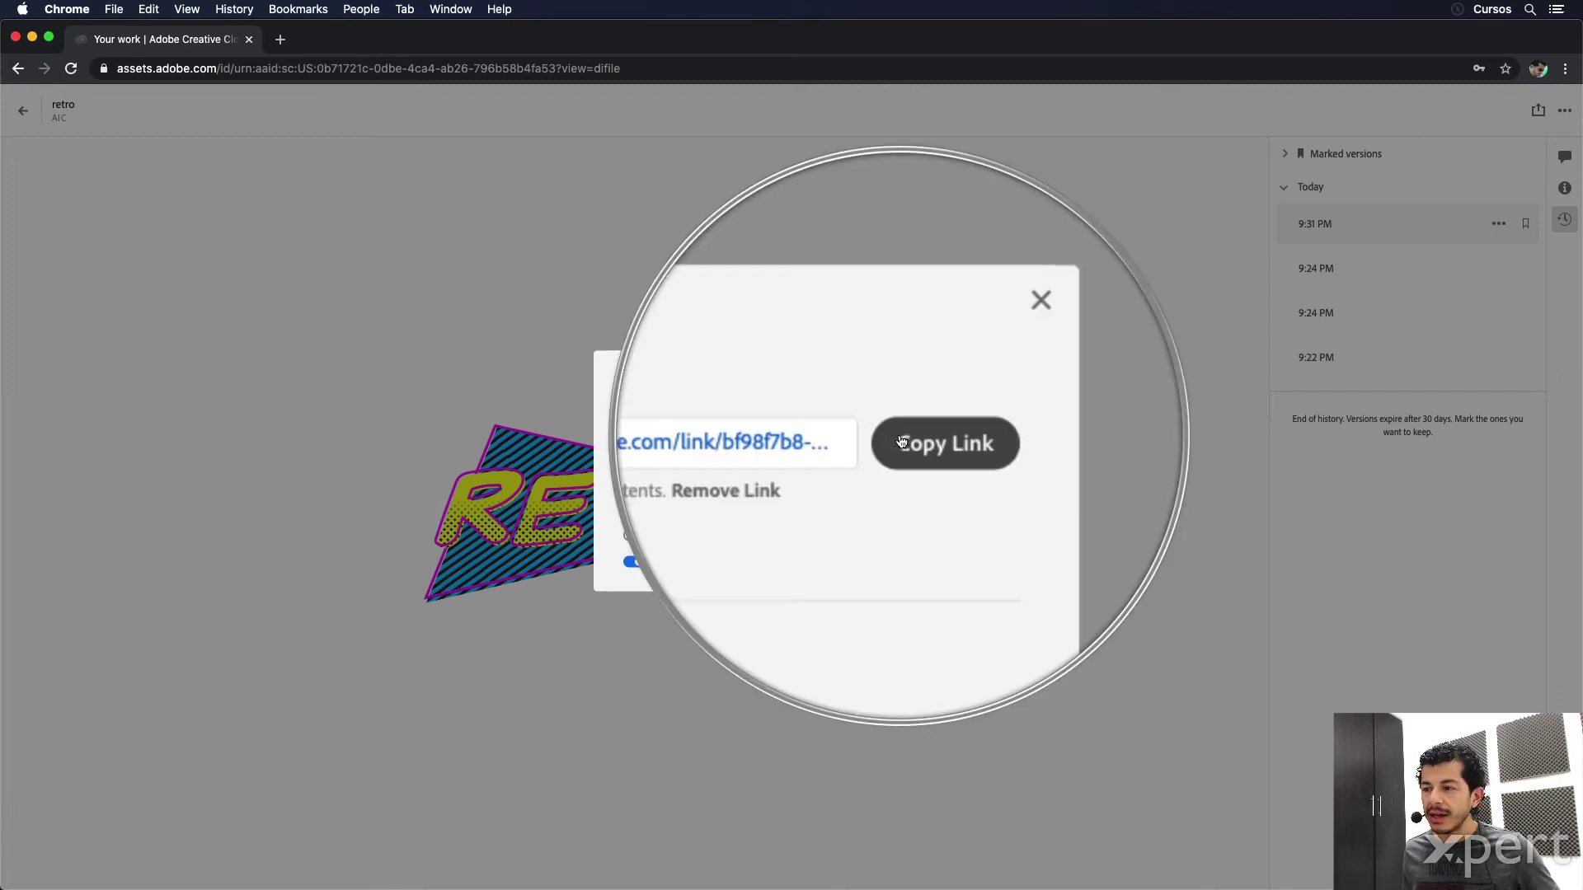
left_click(910, 441)
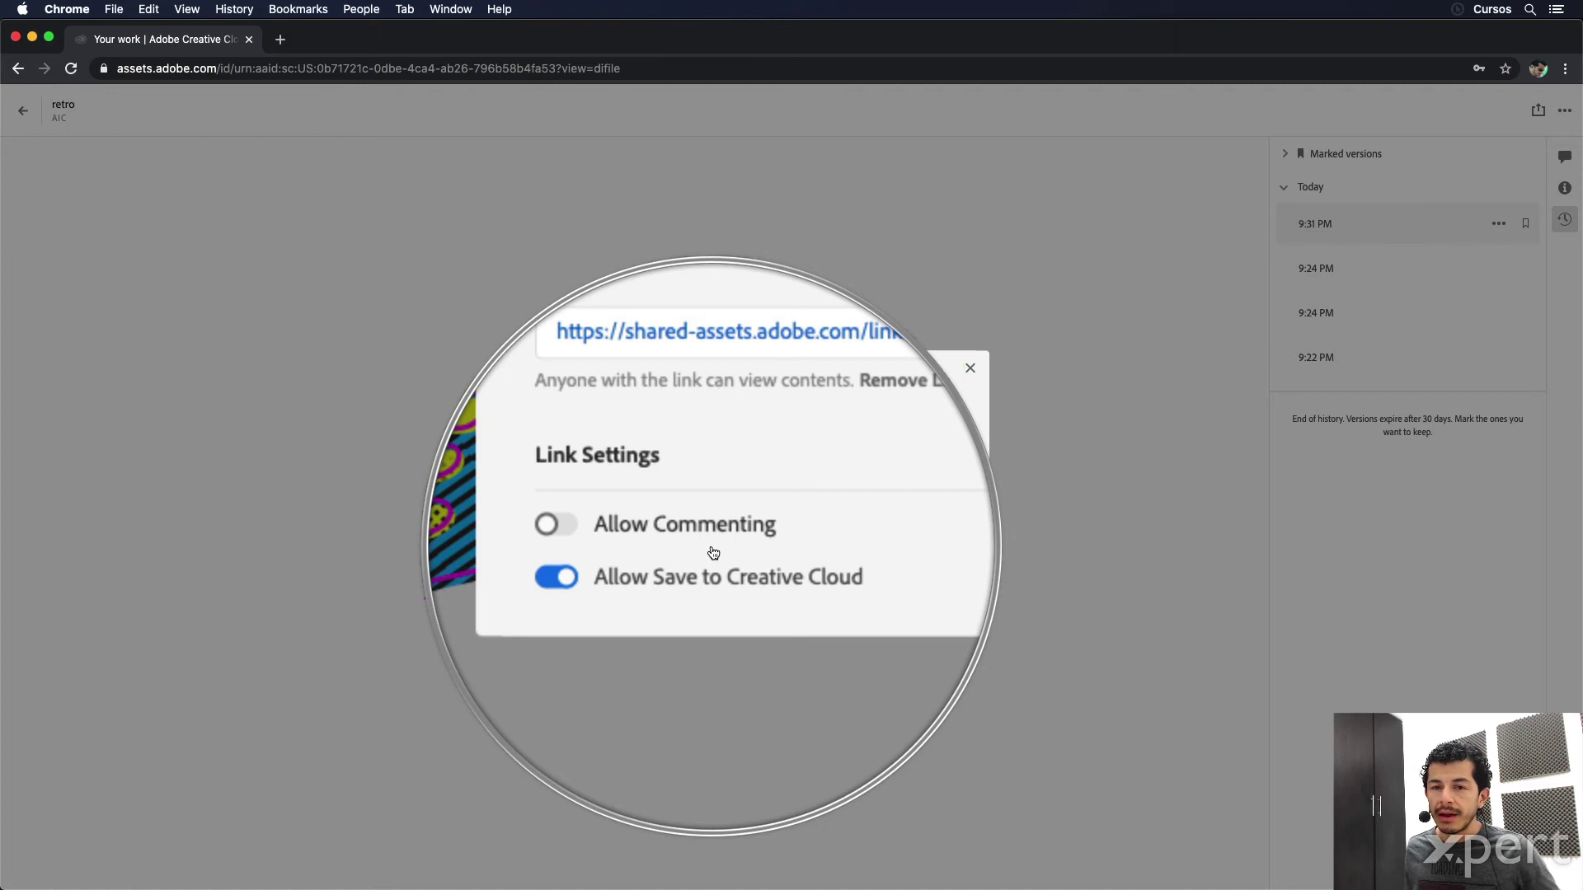
left_click(676, 538)
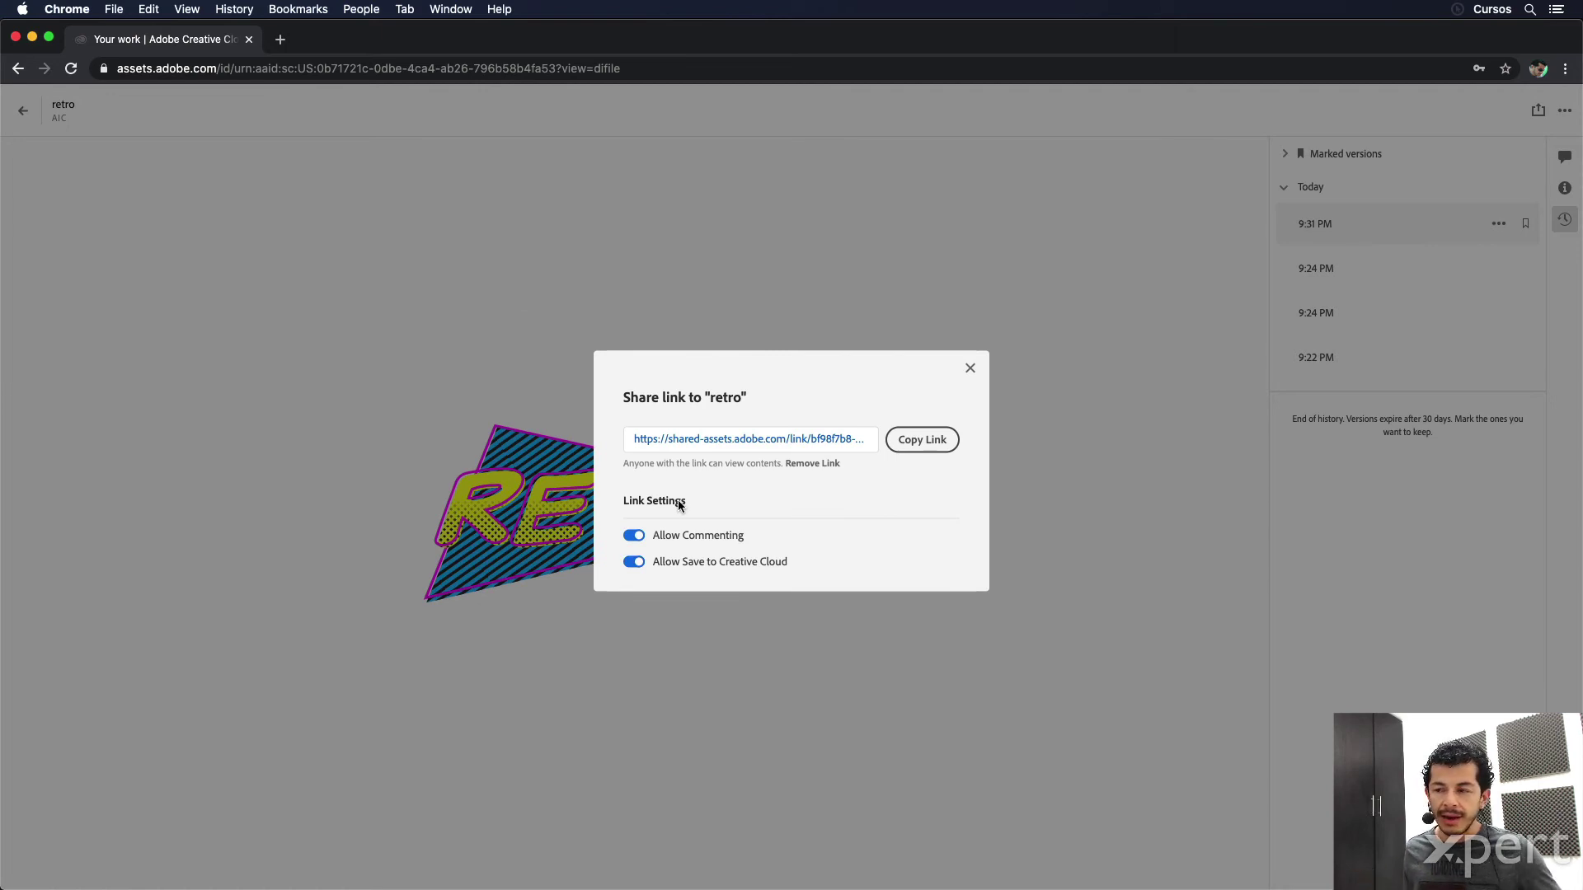
Step: Load the copied retro link in a new Safari tab and check its empty comments
key("super+Tab")
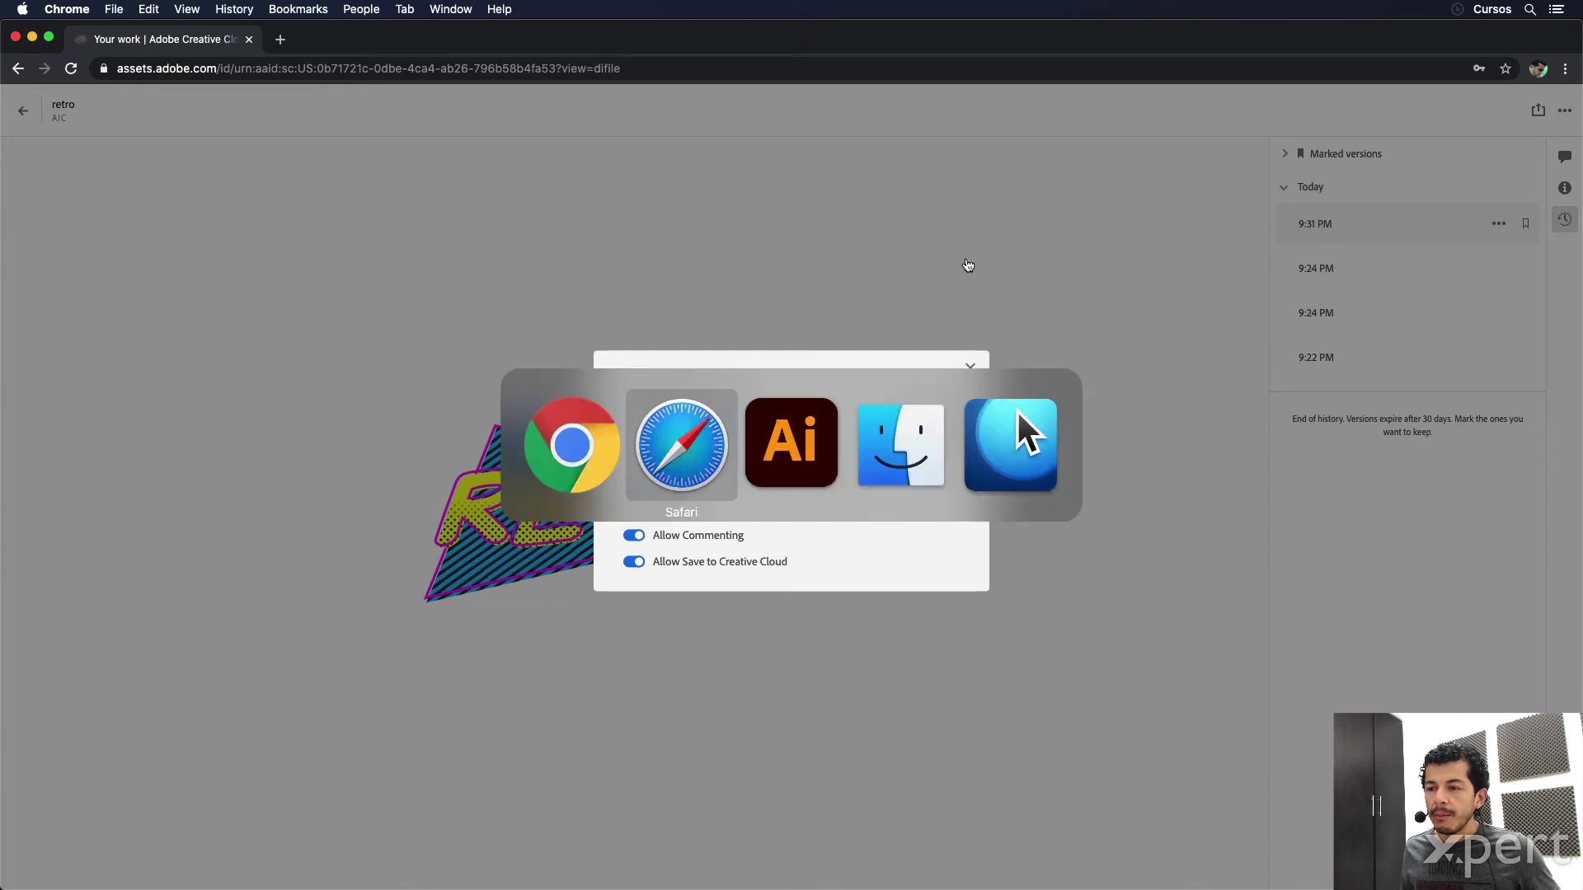
key("super+t")
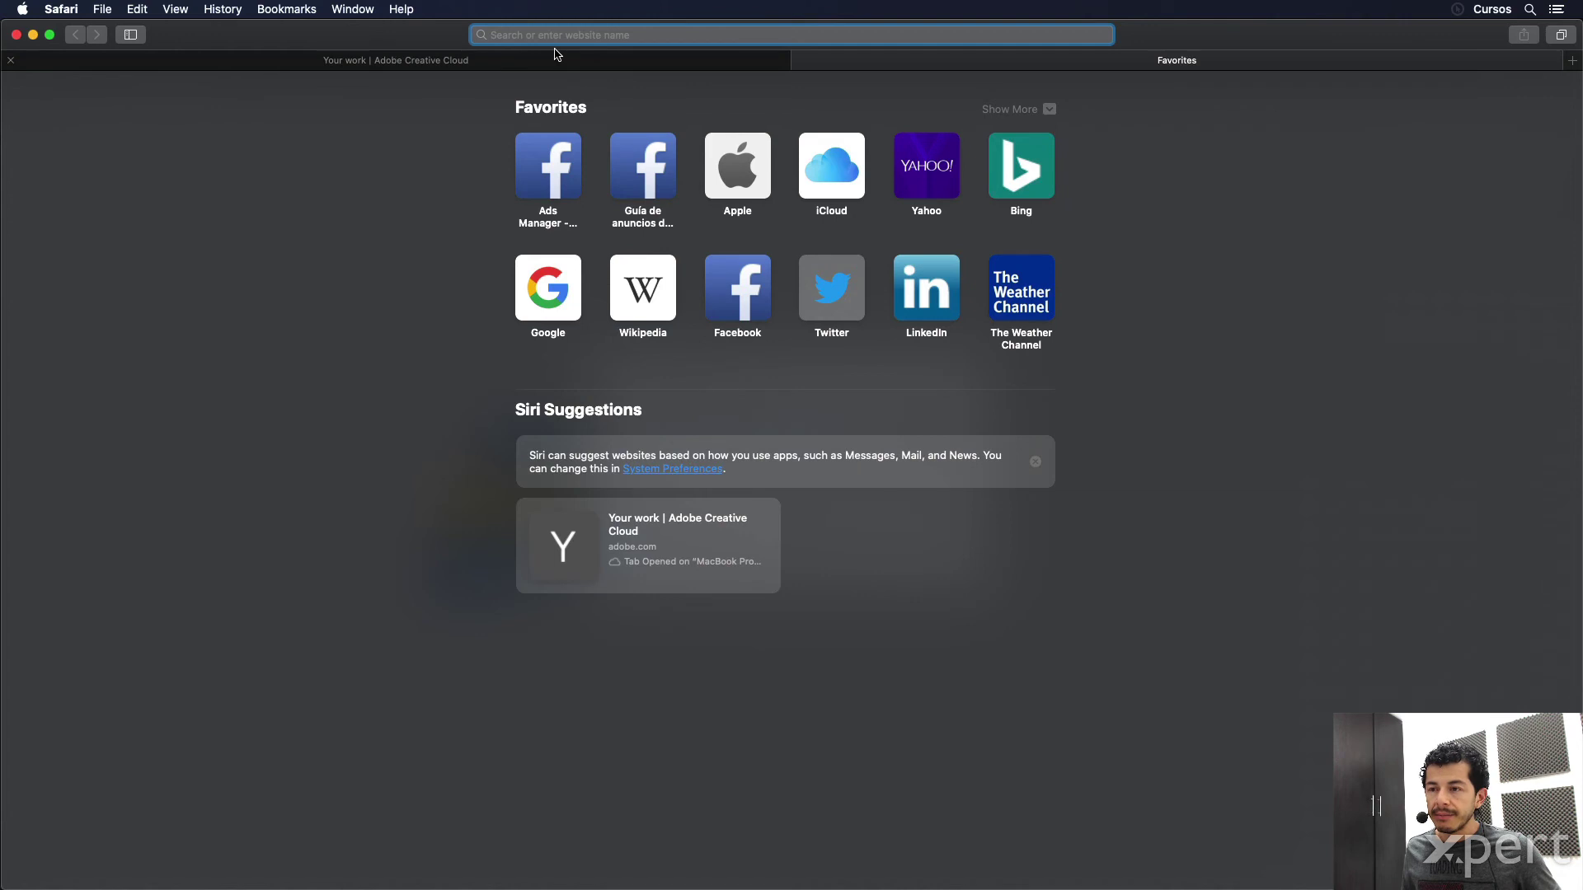
key("super+v")
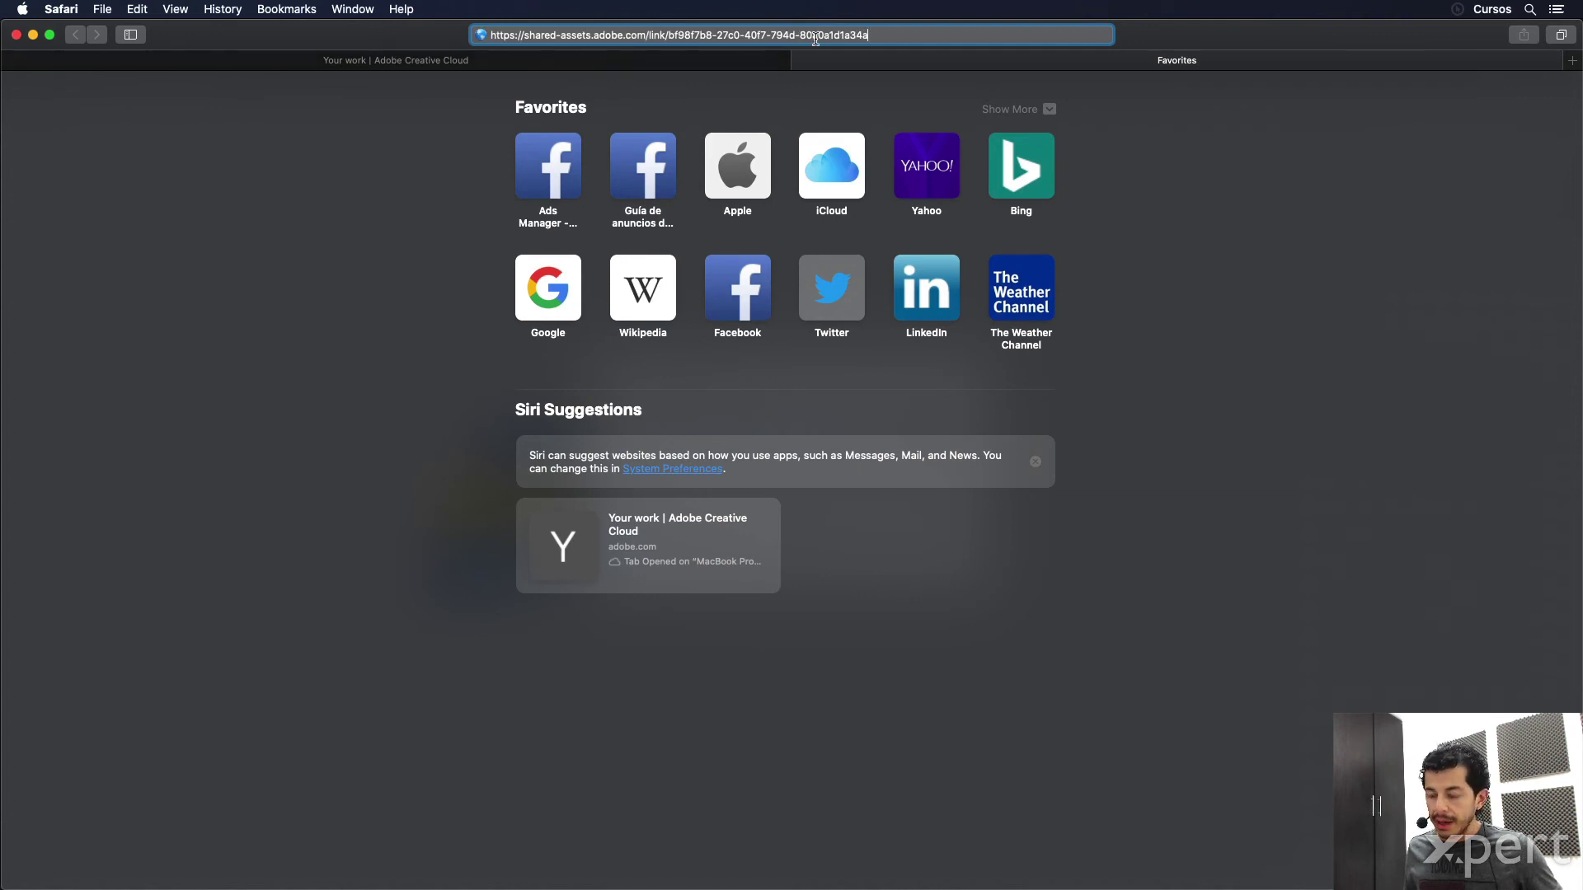
key("Return")
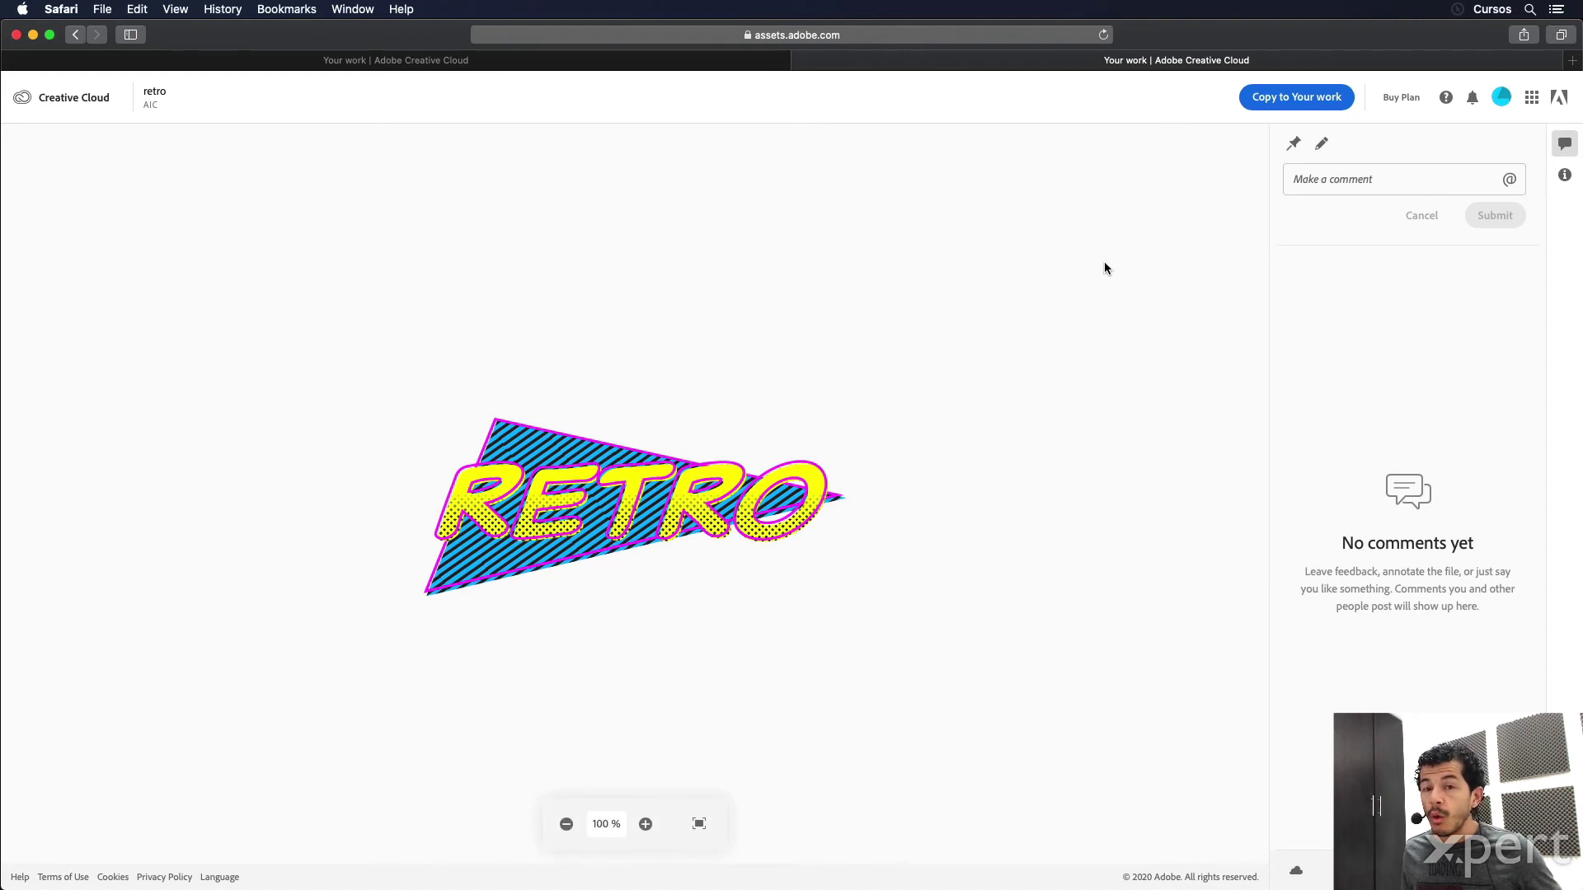
left_click(1561, 176)
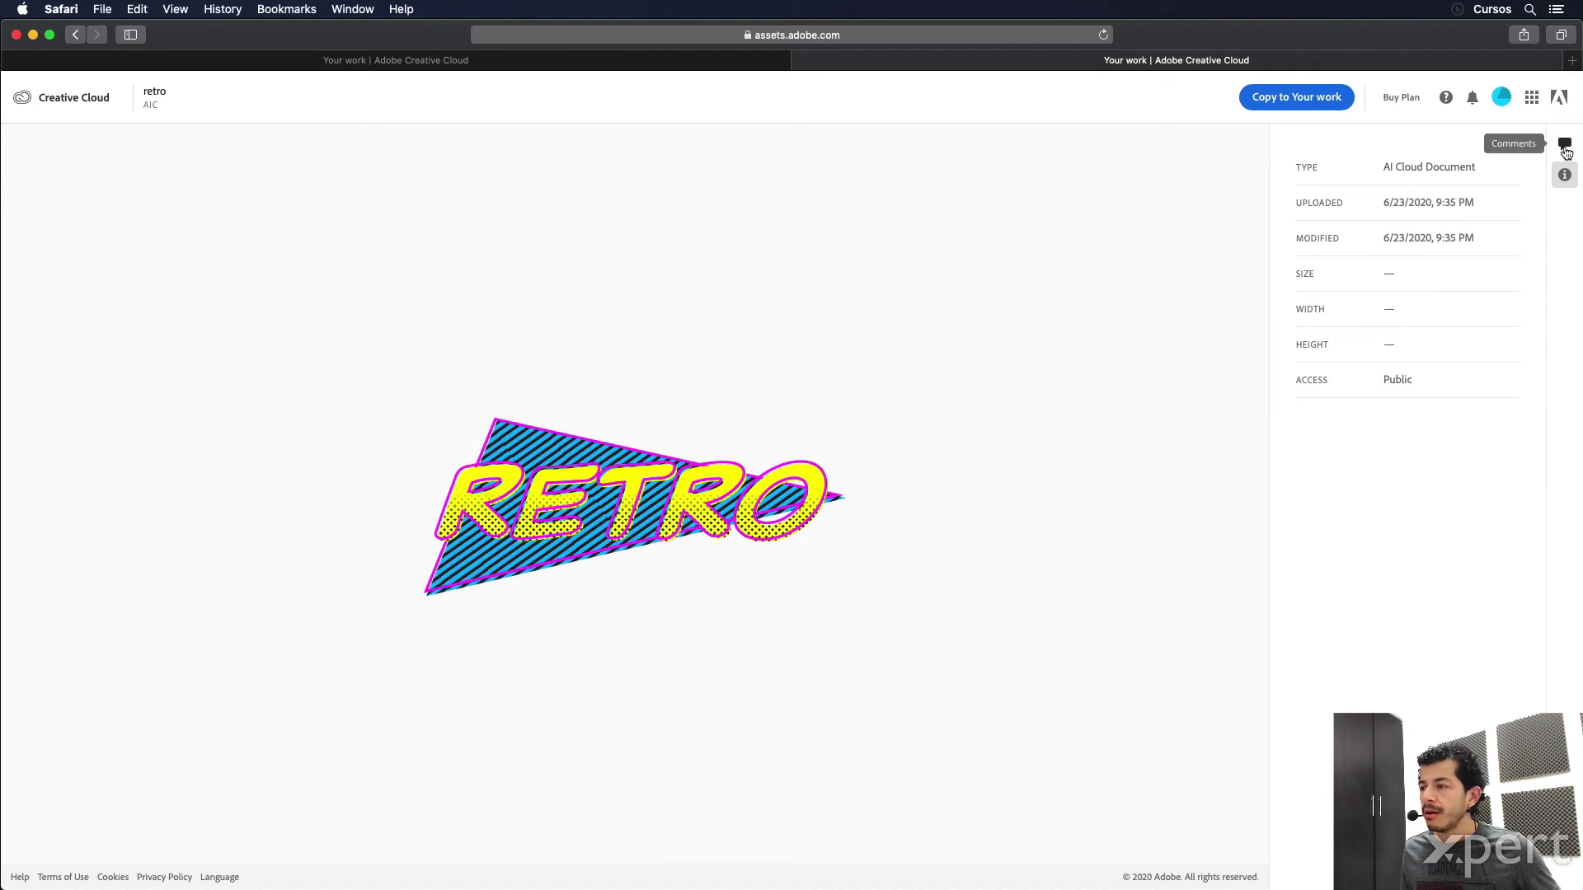
left_click(1563, 152)
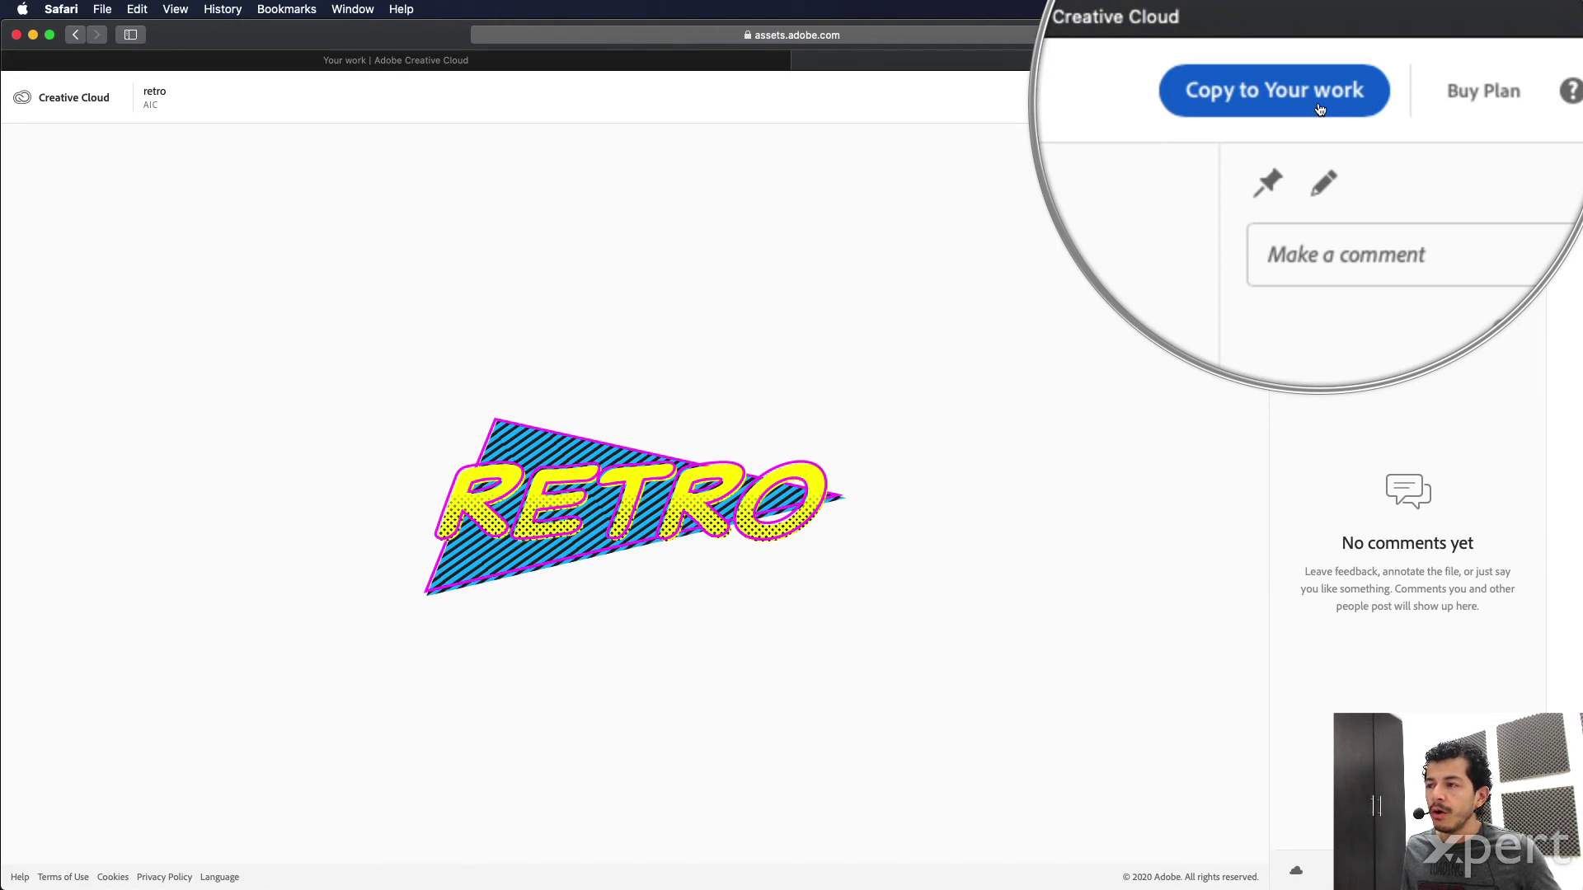
mouse_move(633, 507)
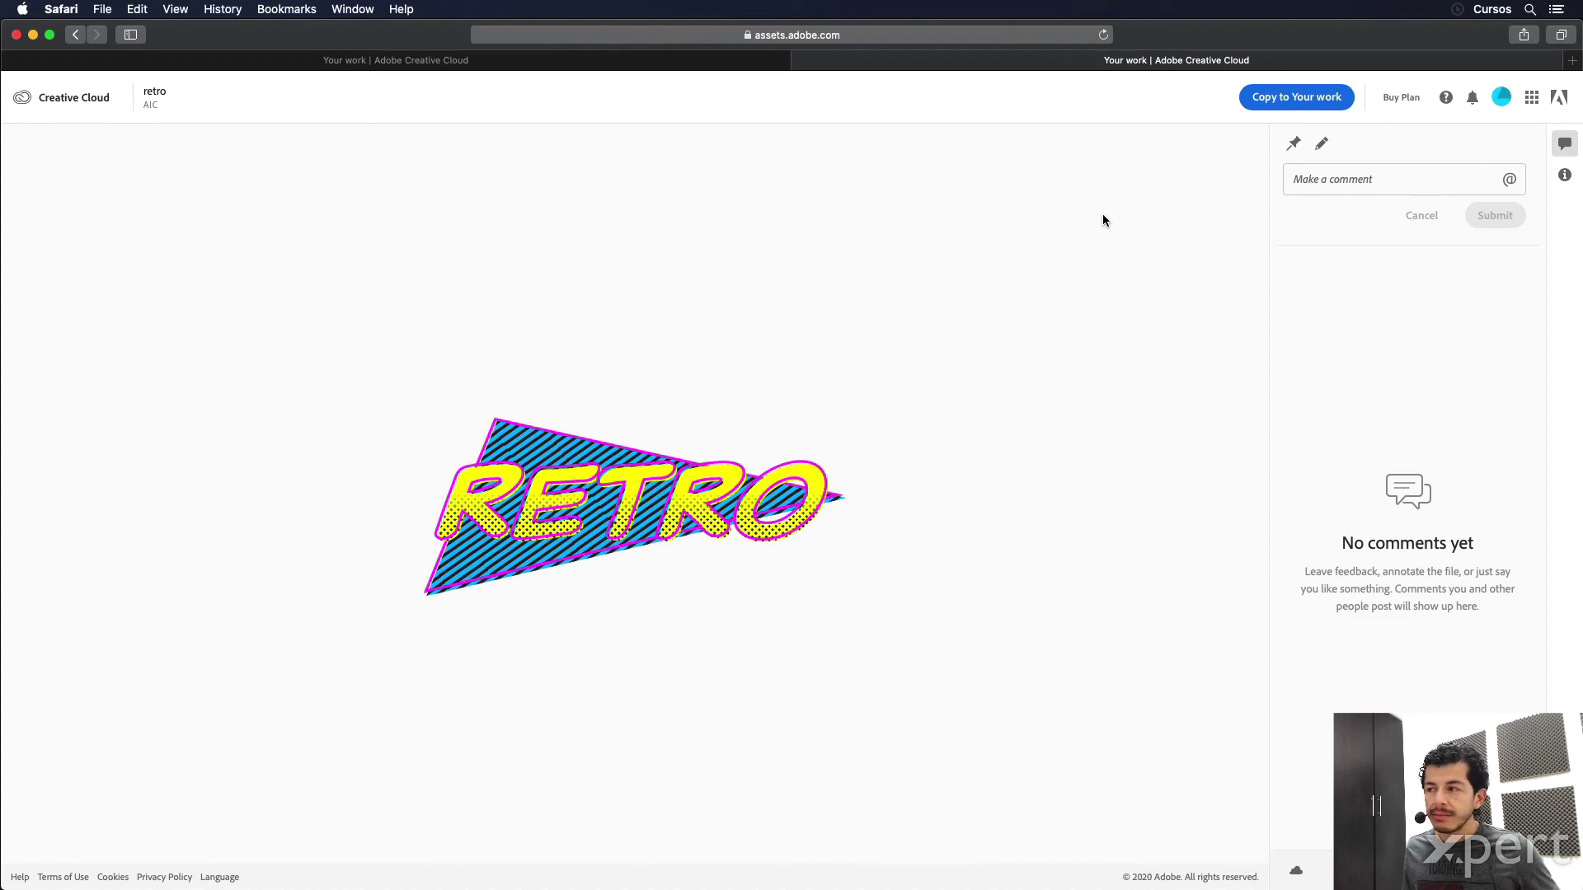
left_click(1501, 98)
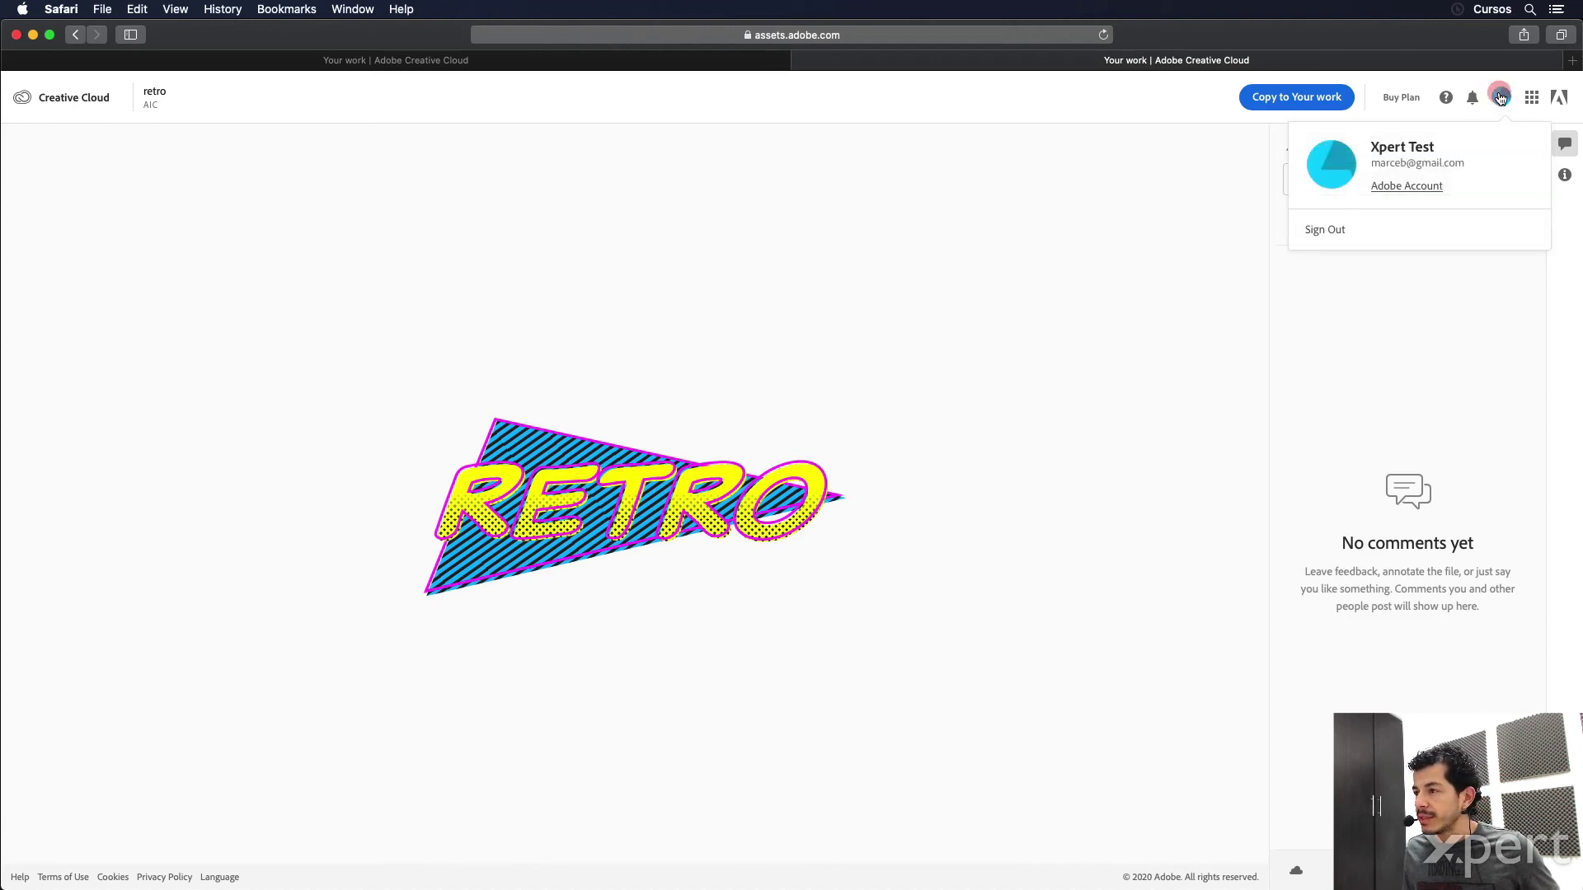
Step: Sign out, try Copy to Your work, then go back to the shared retro page
left_click(1345, 232)
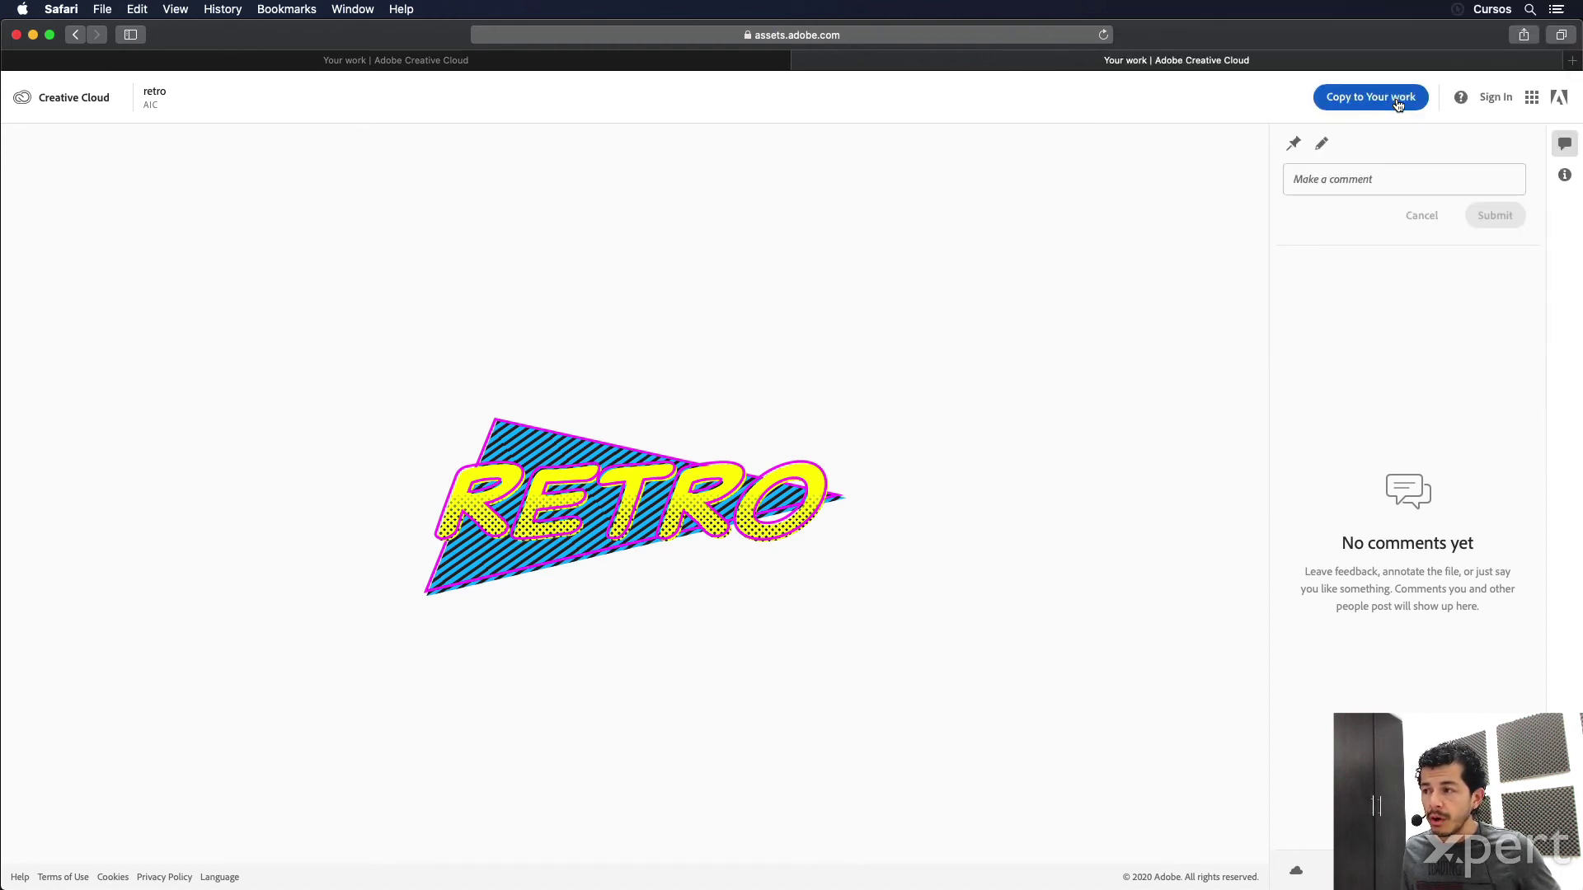
left_click(1399, 104)
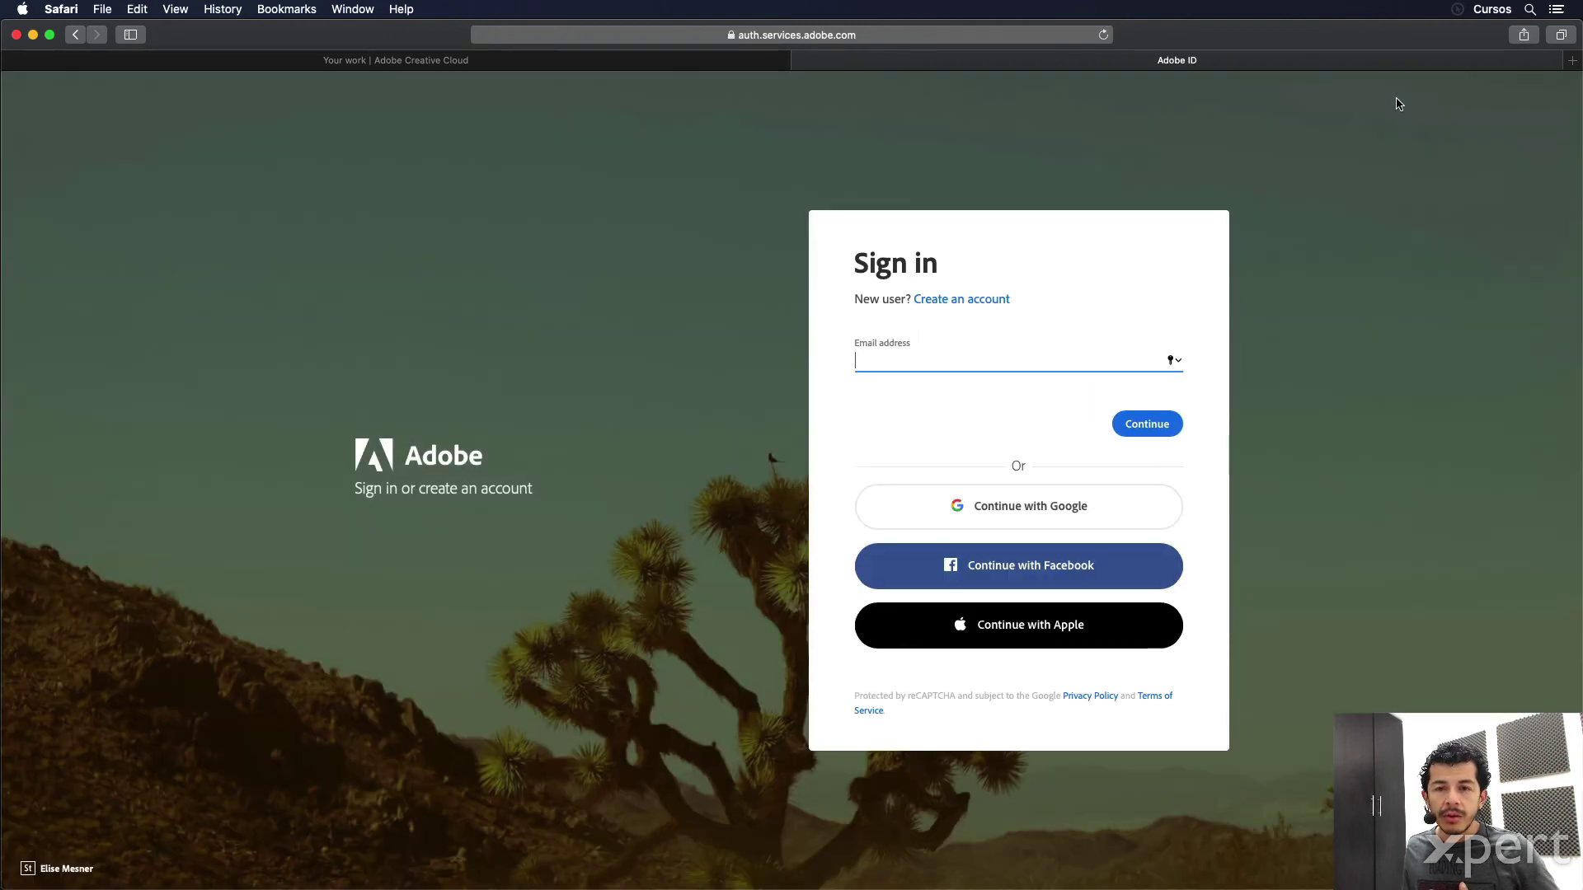
left_click(79, 34)
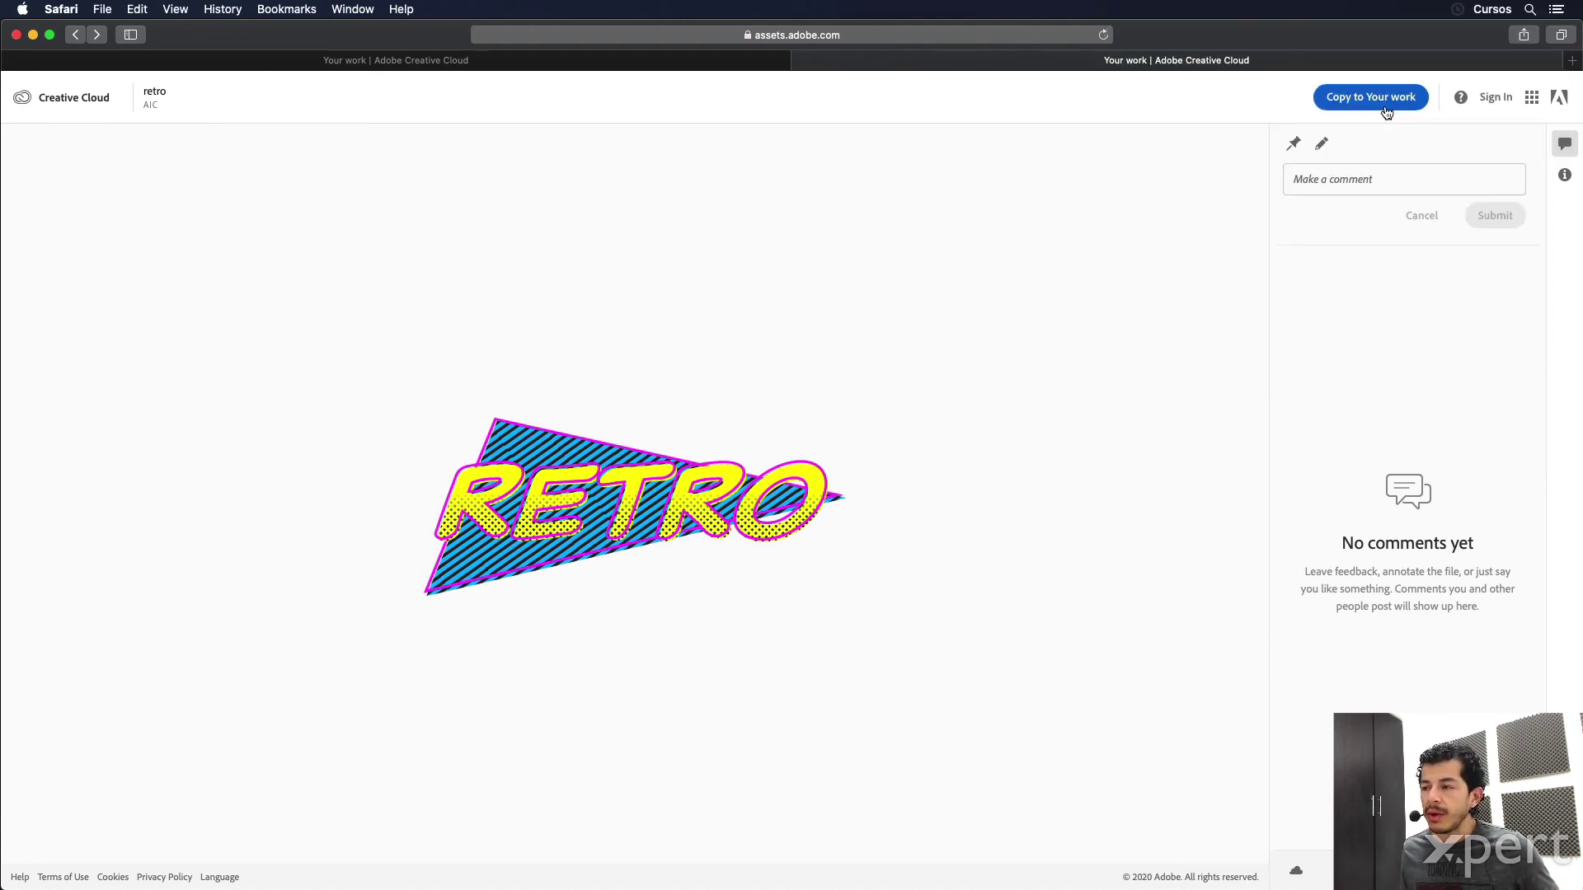
Step: Post 'Revisar los colores.' on retro as a guest under a guest name
left_click(1368, 170)
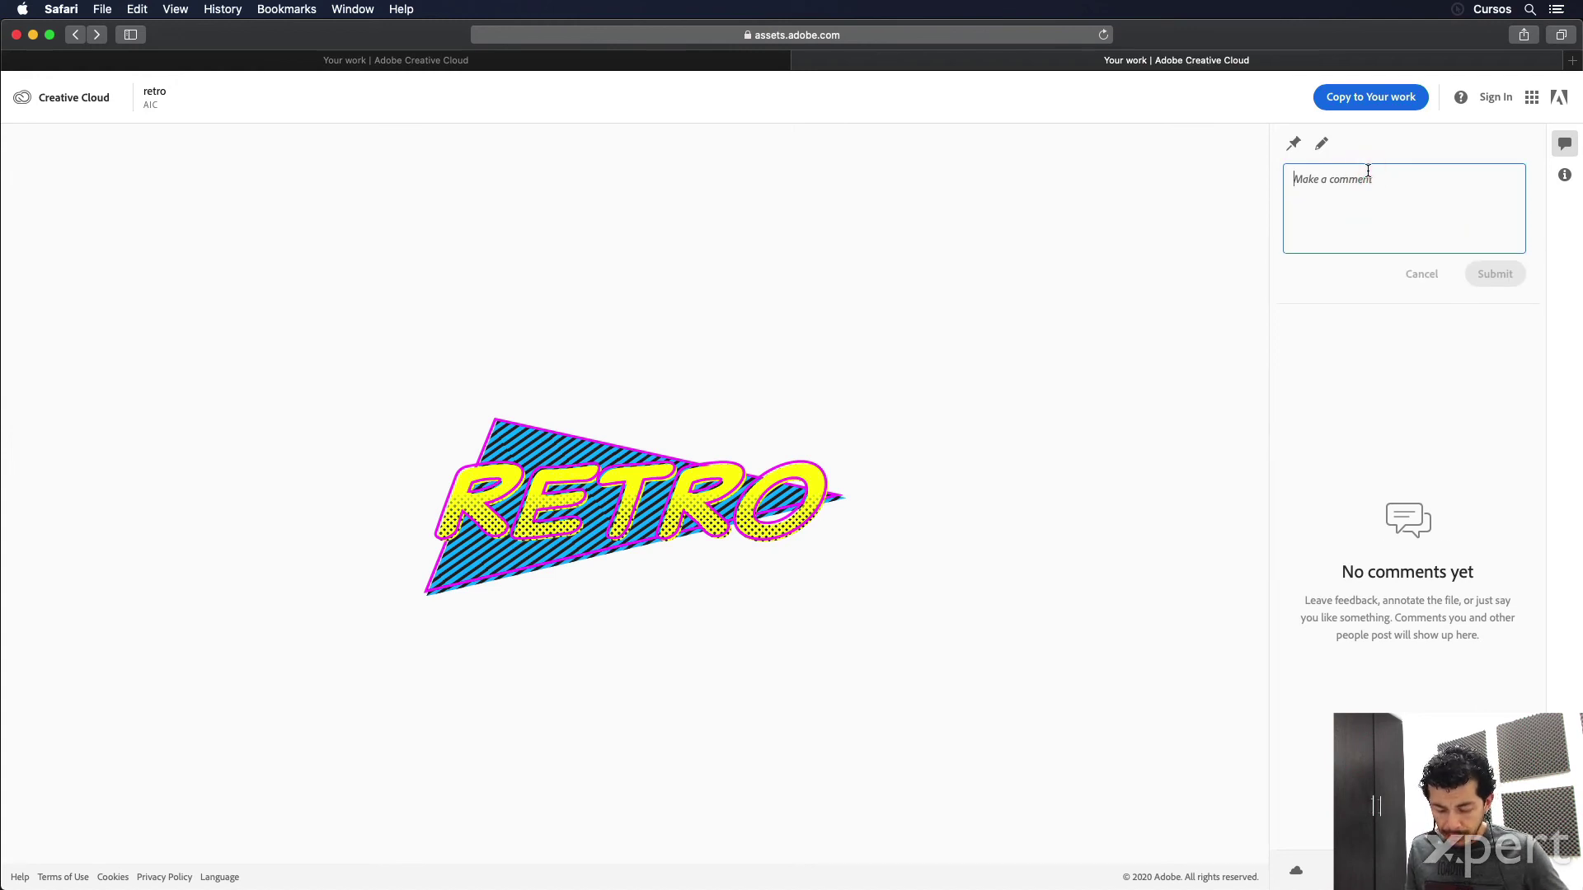
type("Revisar los colores.")
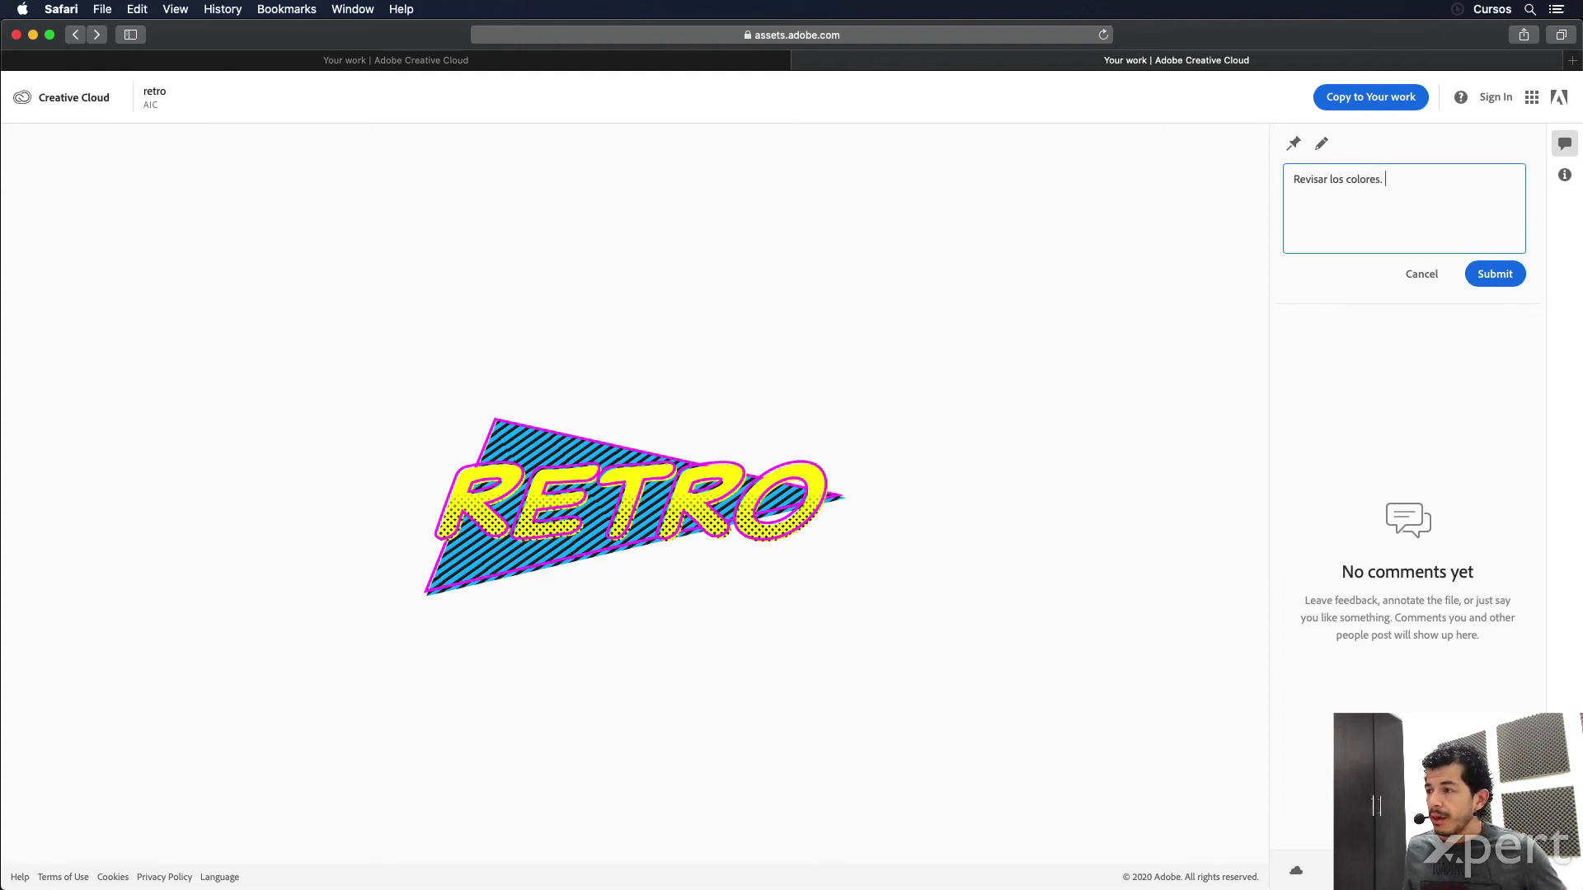
left_click(1503, 272)
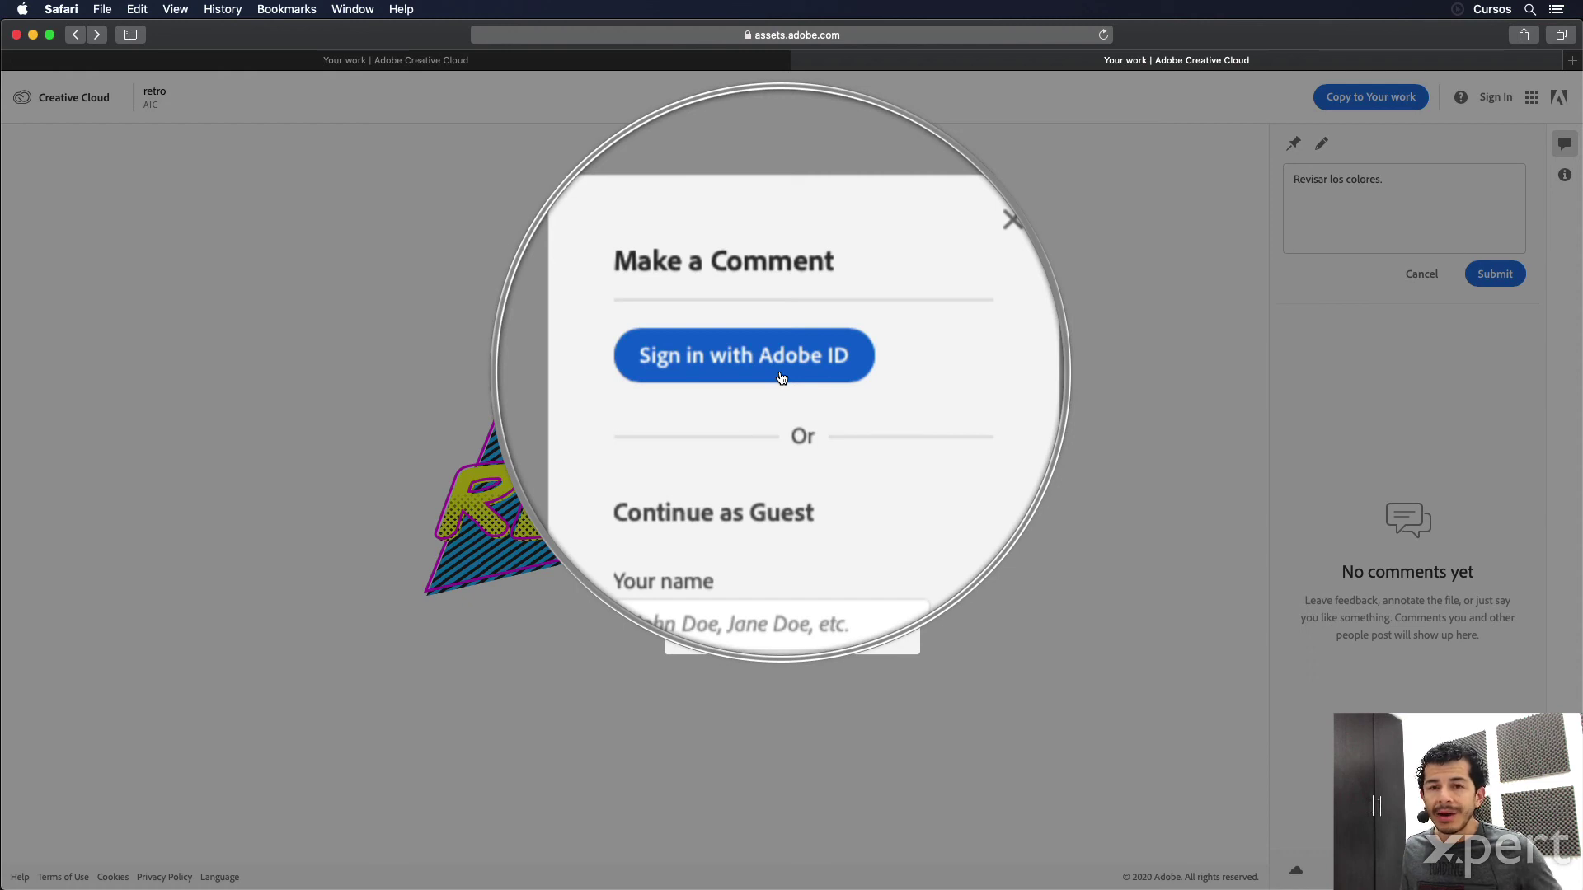
left_click(776, 494)
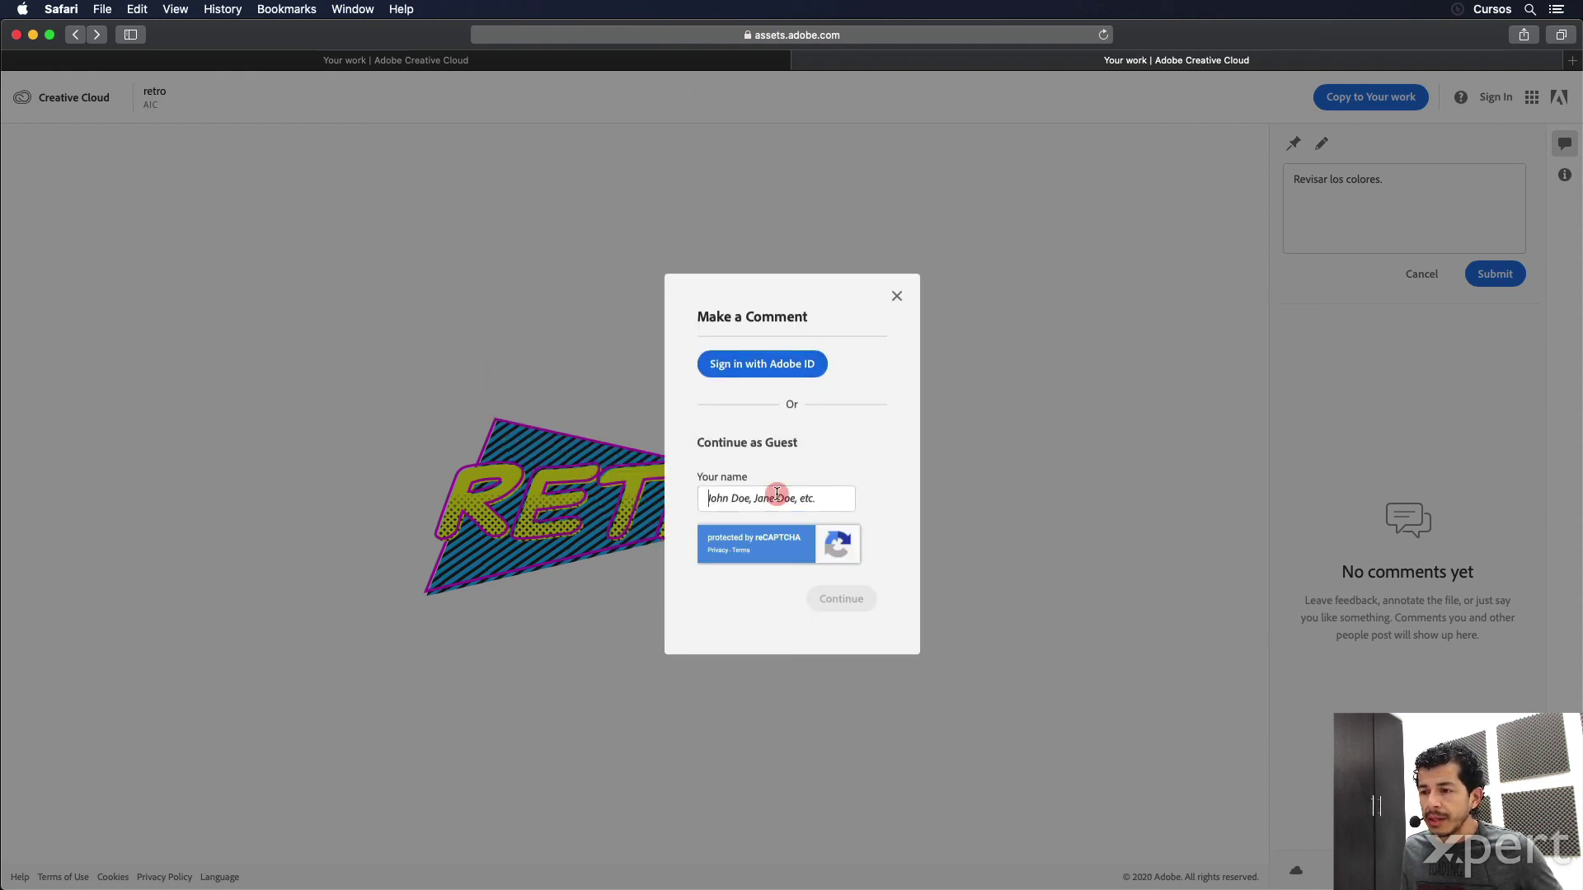
type("Juan")
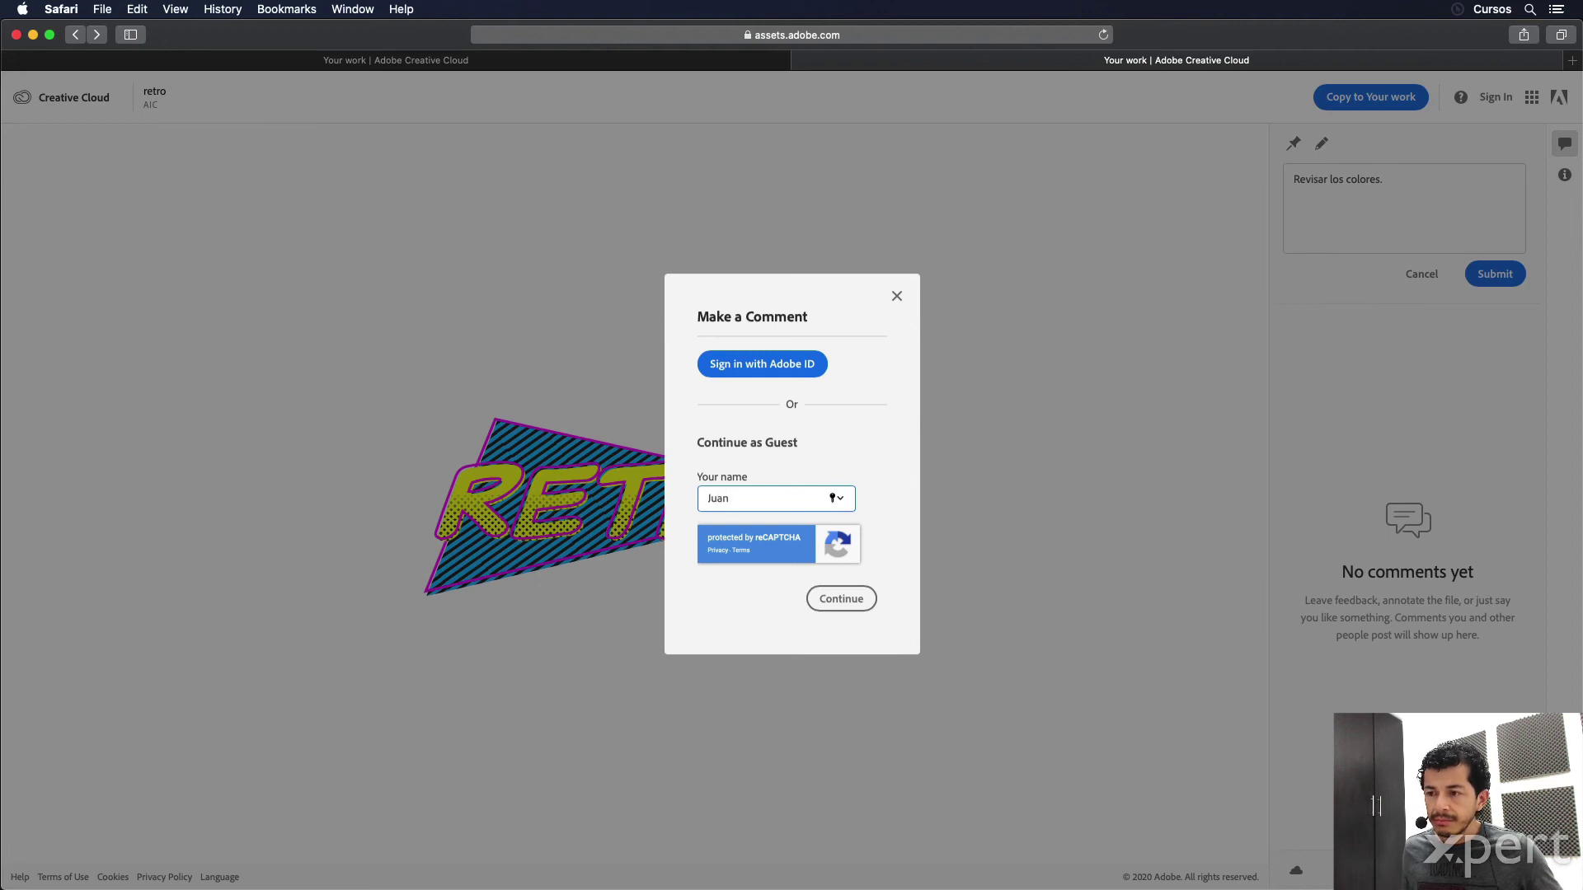
left_click(834, 593)
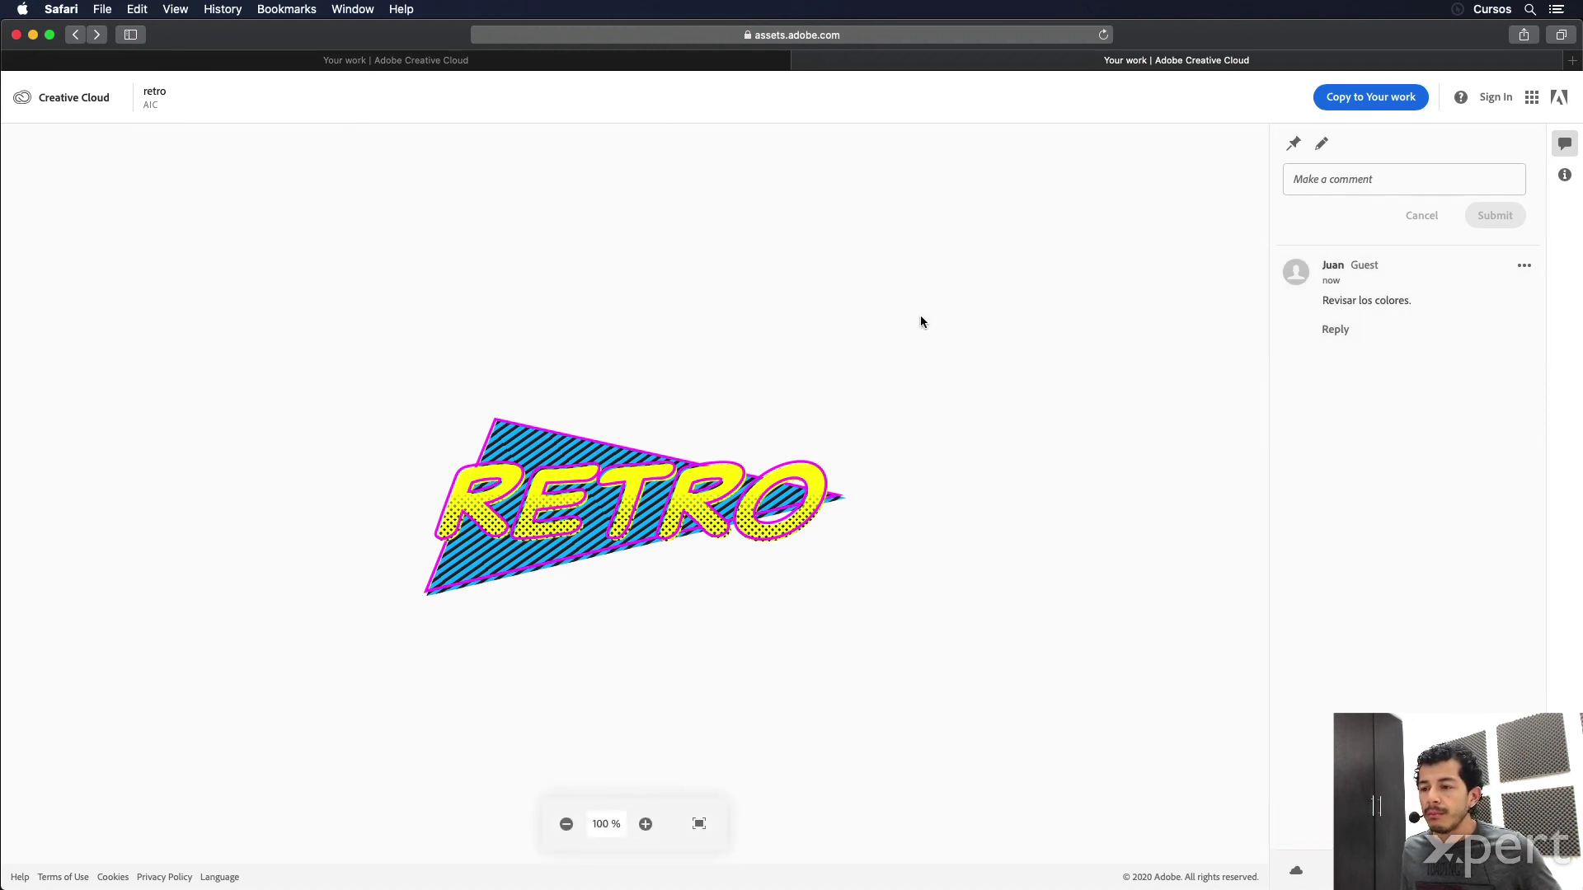
key("super+Tab")
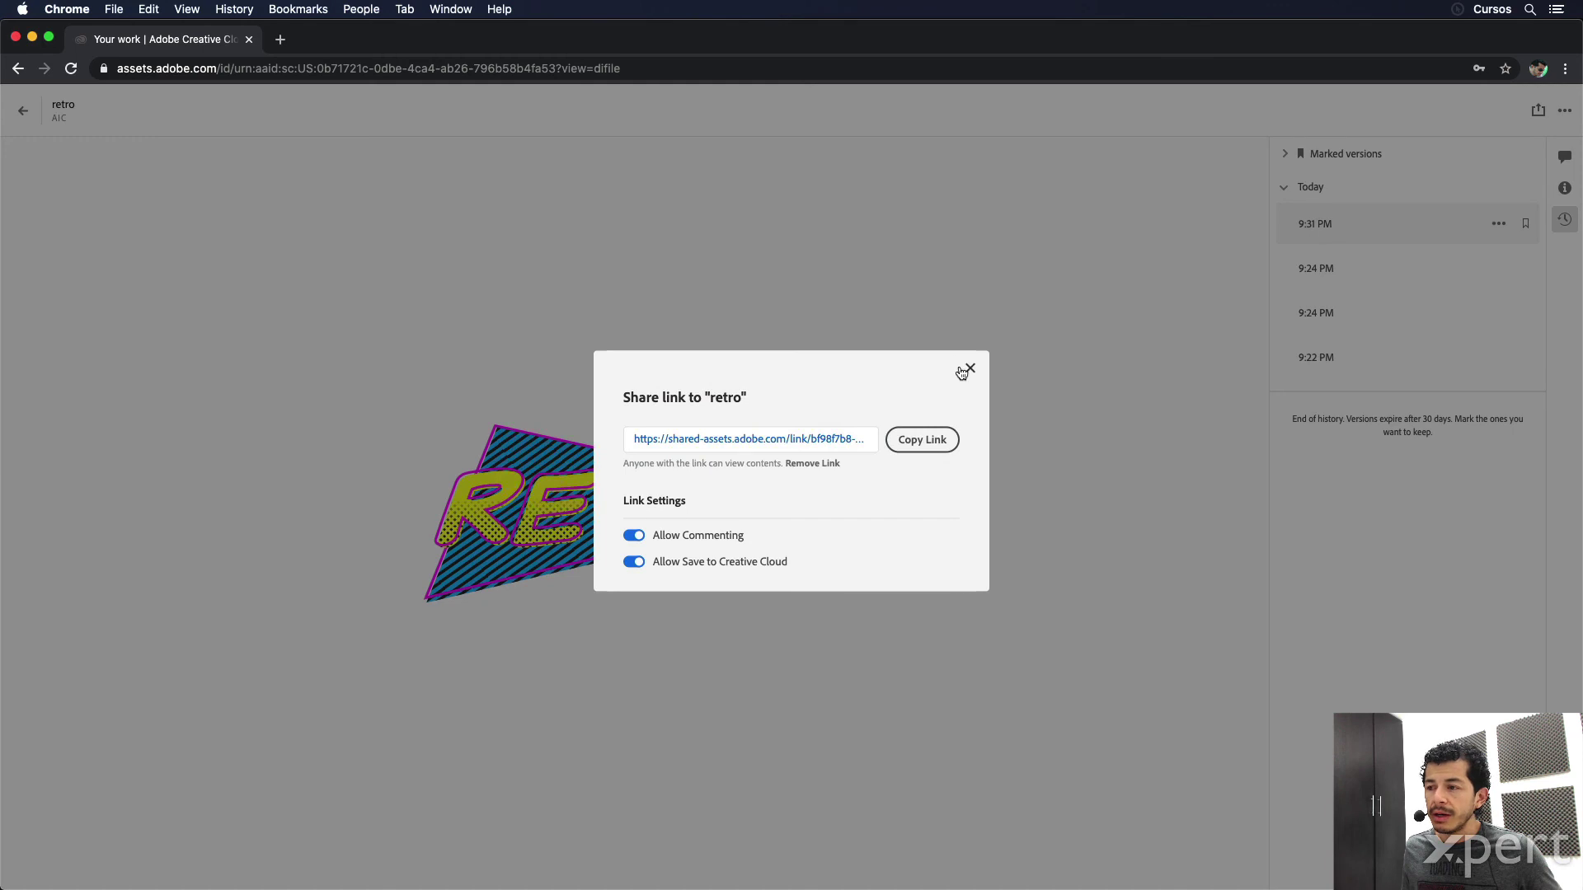
Step: Close the Share dialog and show the Comments panel with the guest's comment
left_click(969, 368)
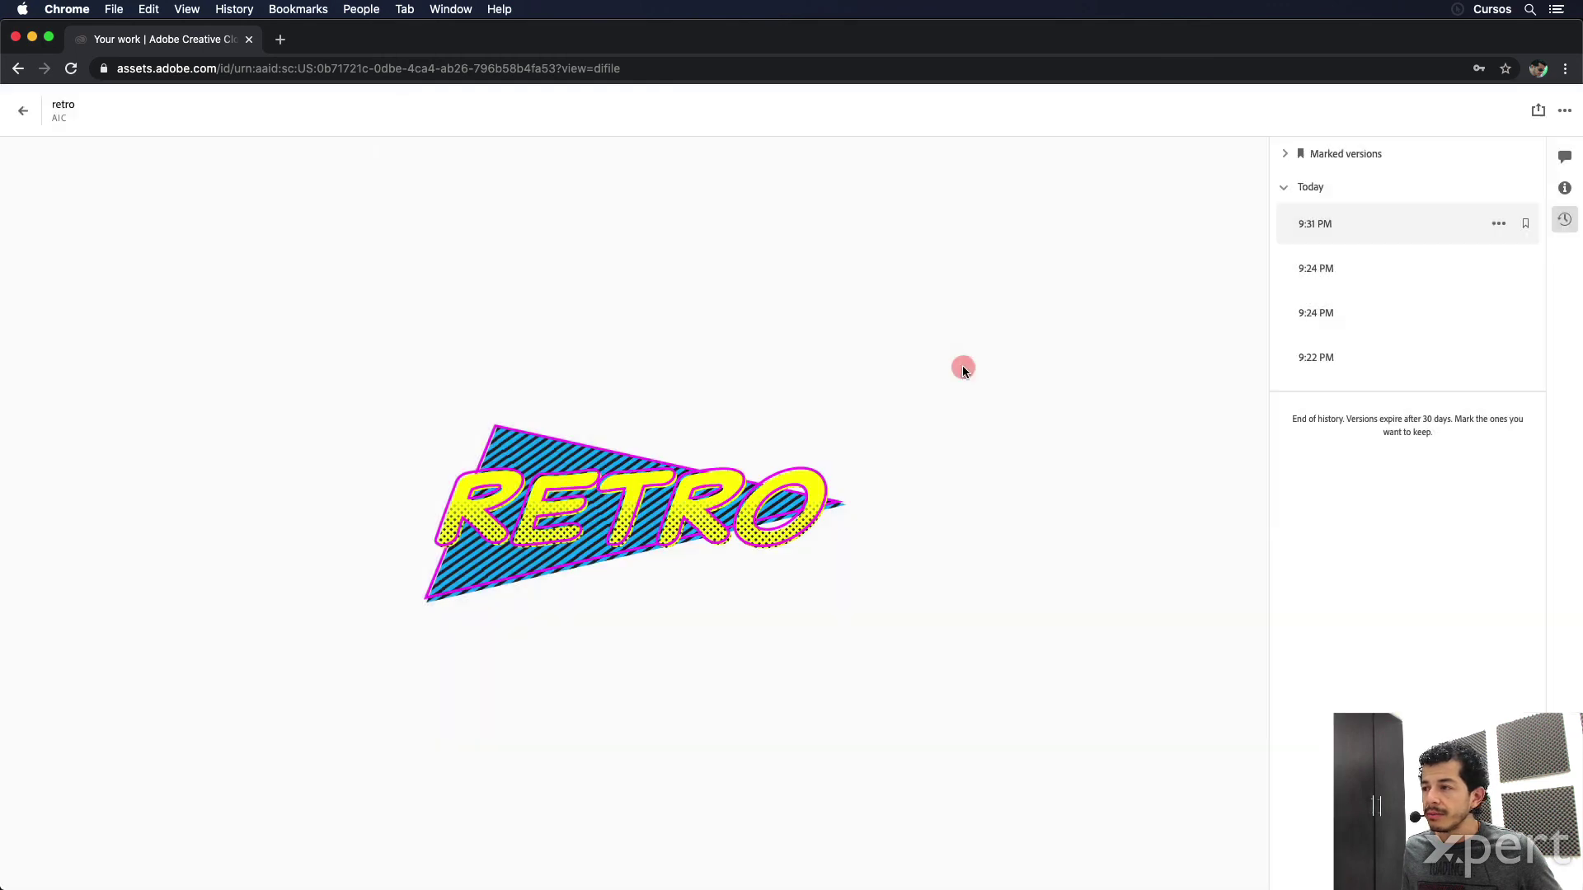
left_click(1562, 158)
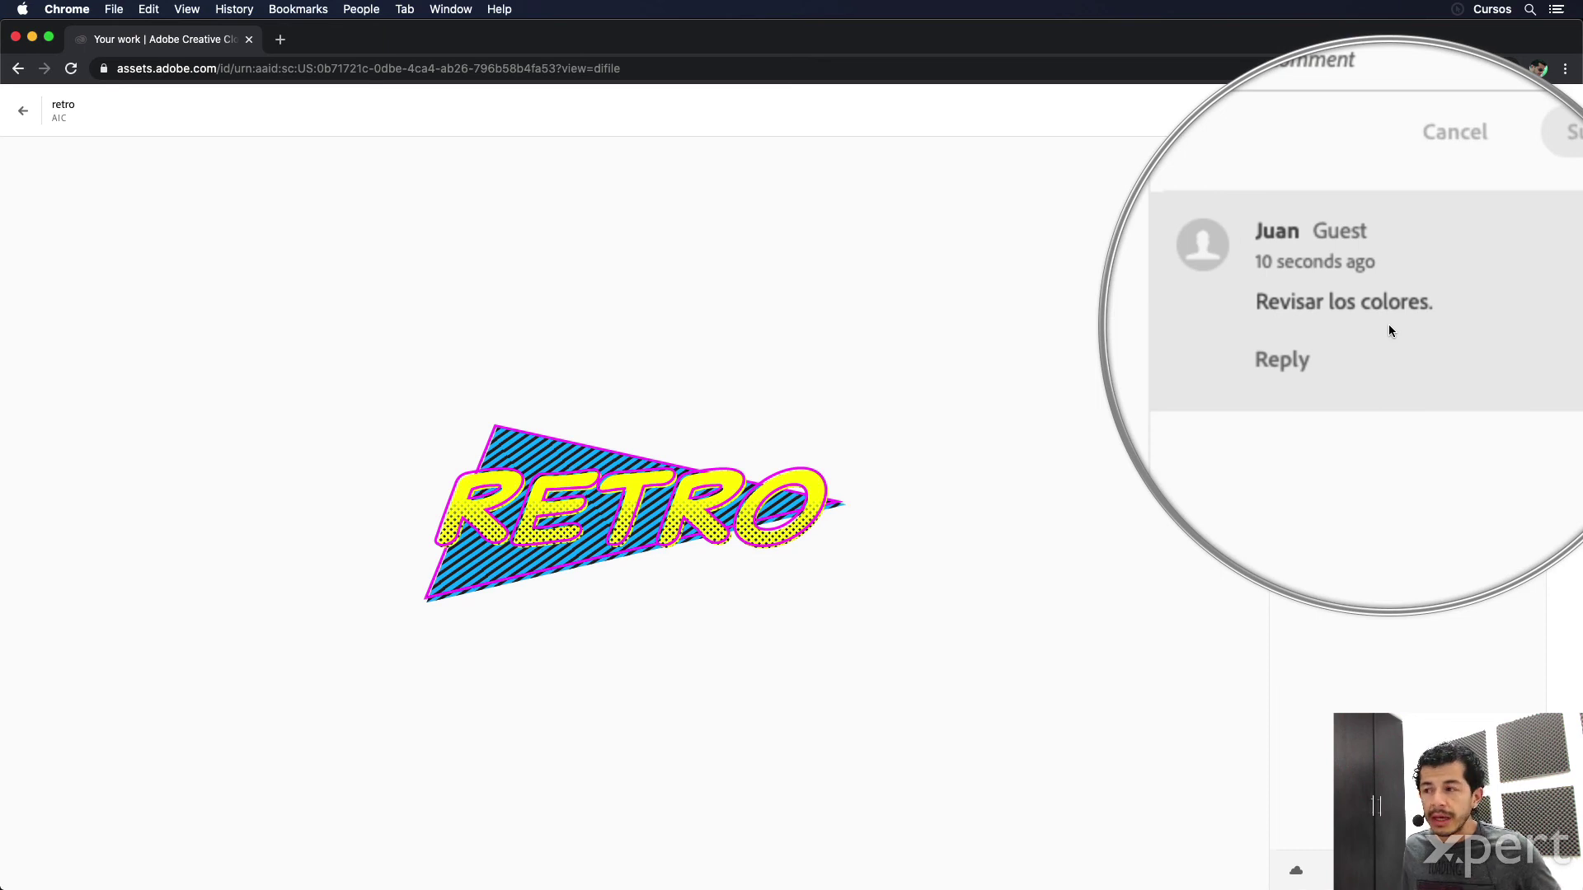
left_click(1519, 280)
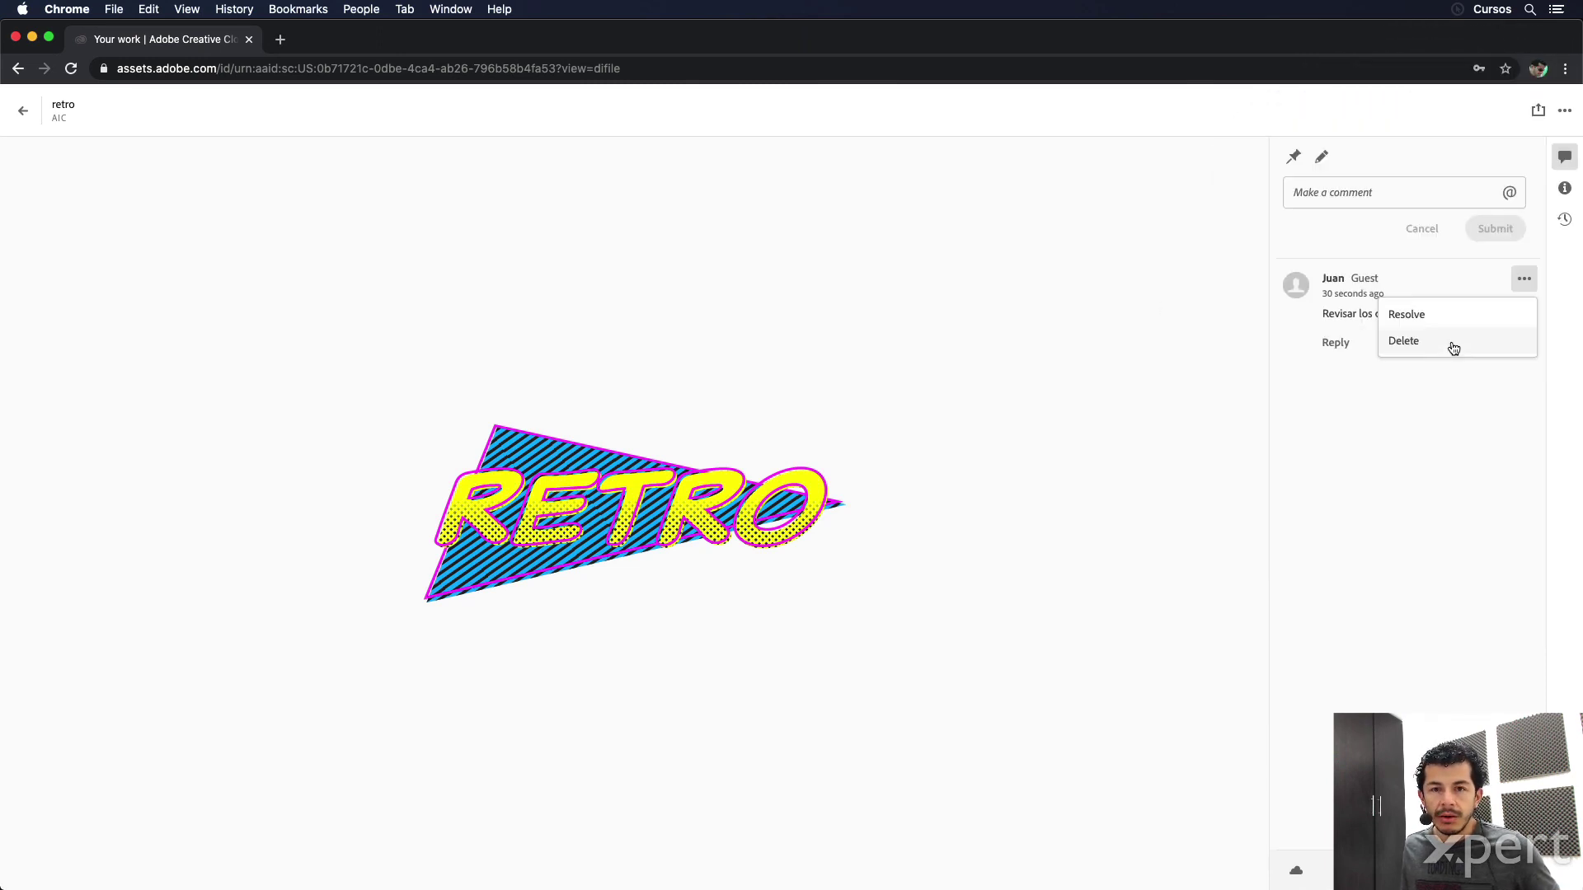
left_click(1446, 437)
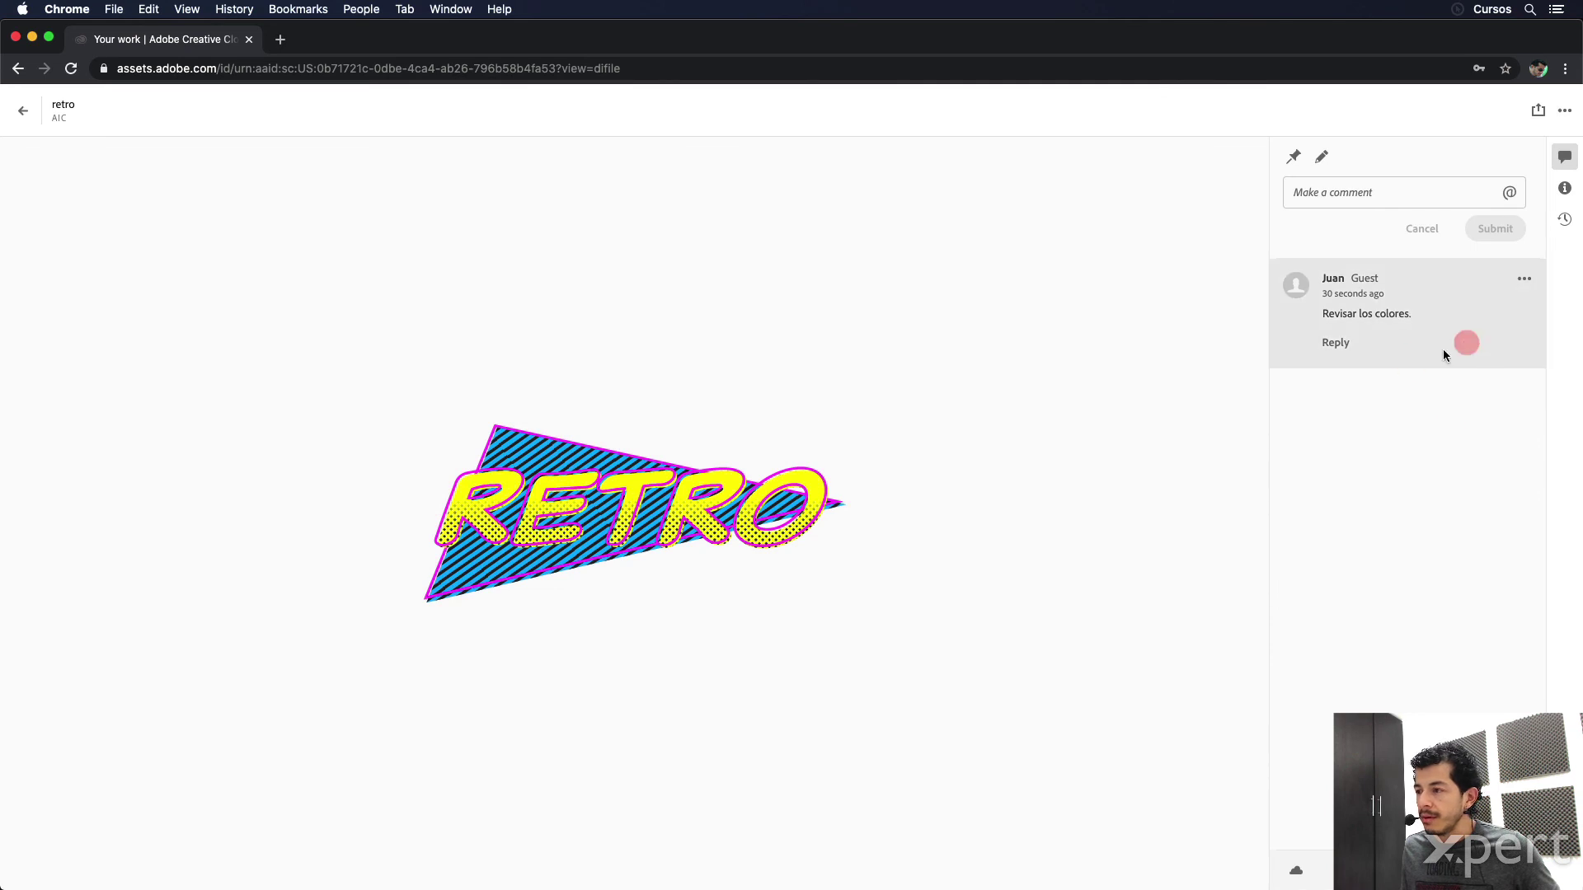
Step: Reply 'Por favor ser más específico.' to the guest's colour comment
left_click(1335, 342)
left_click(1390, 409)
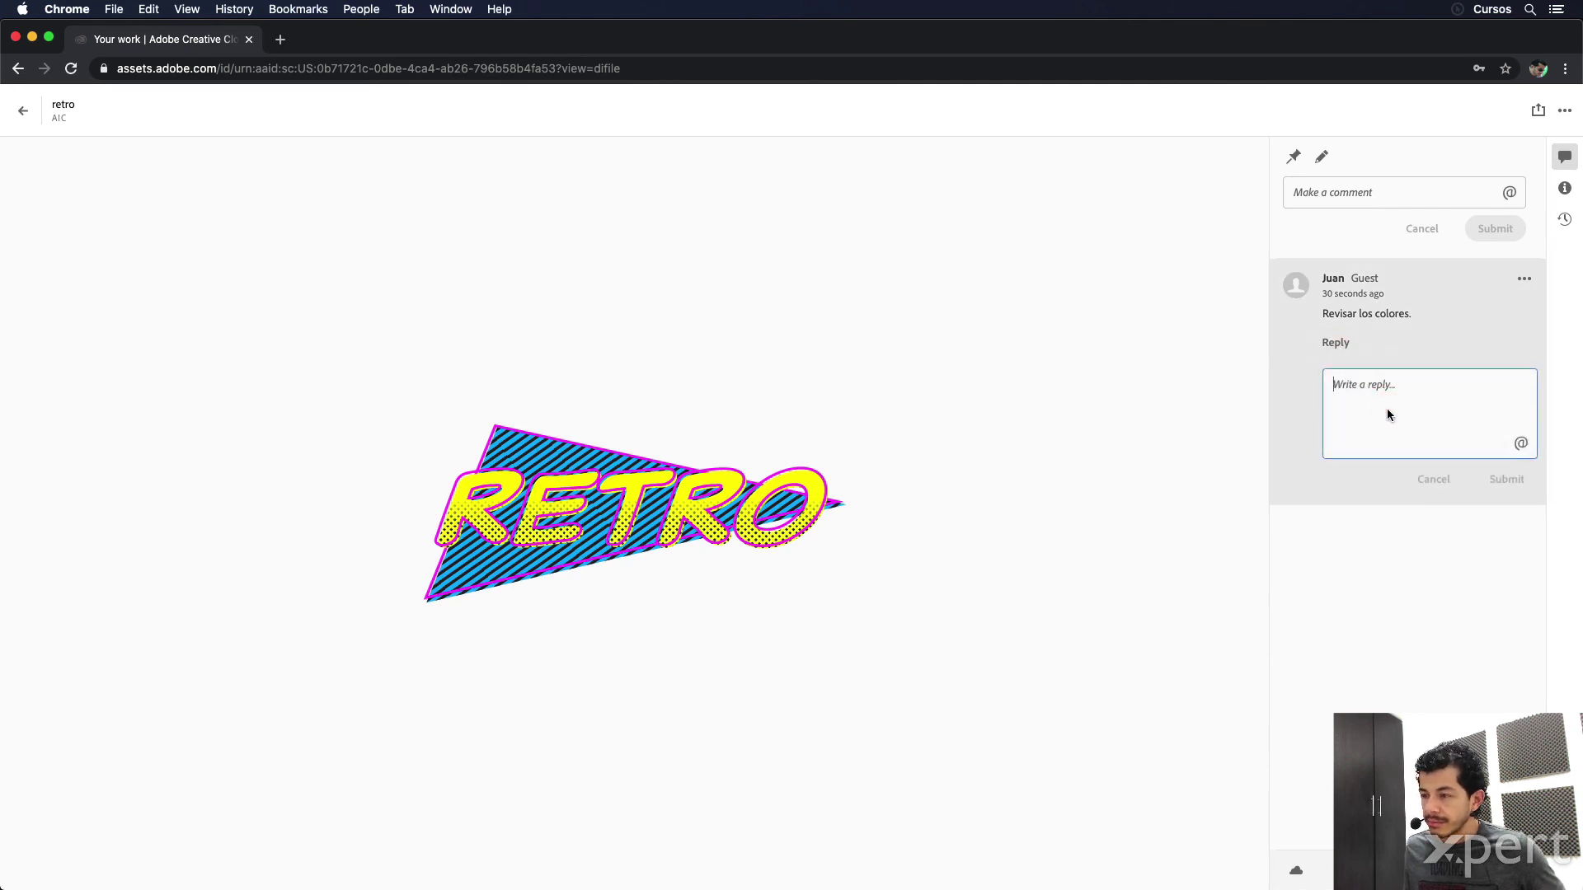
type("Por favor ser más específico.")
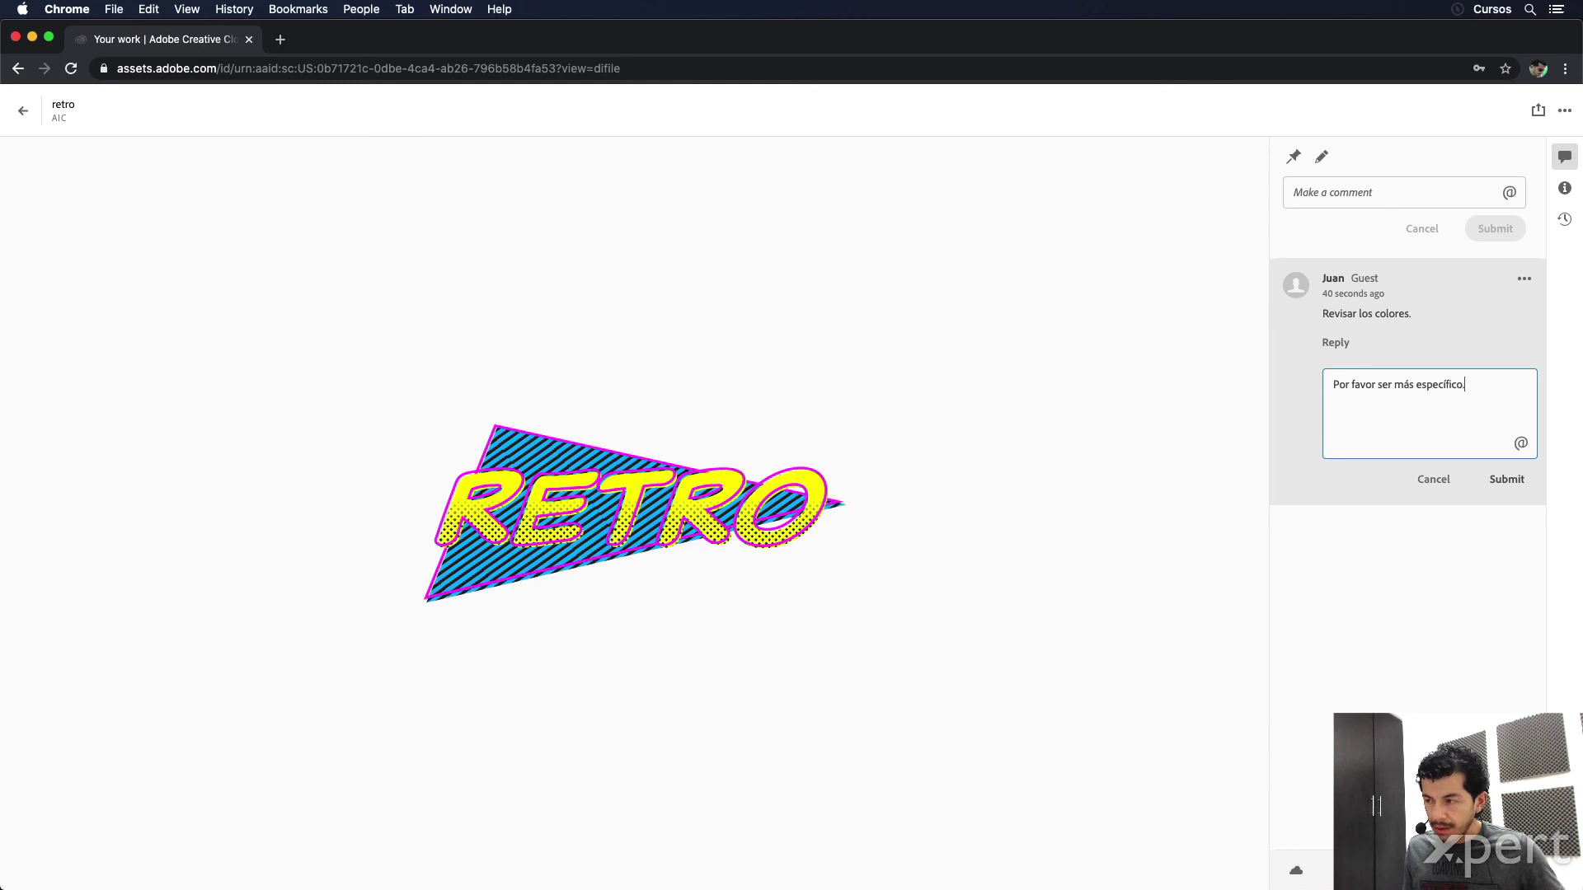
left_click(1500, 471)
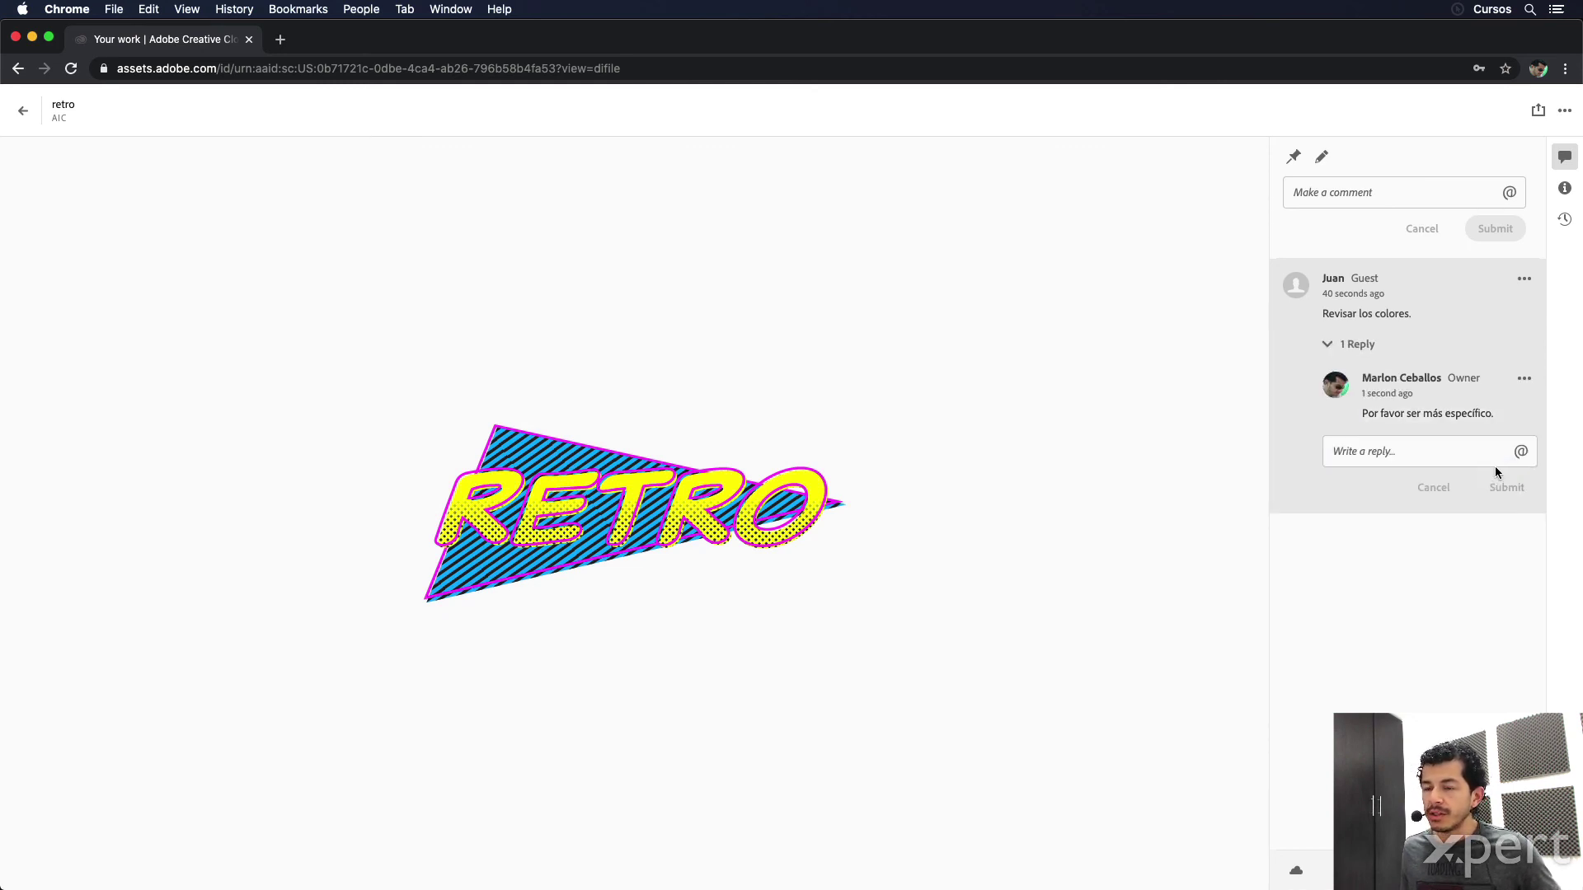
key("super+Tab")
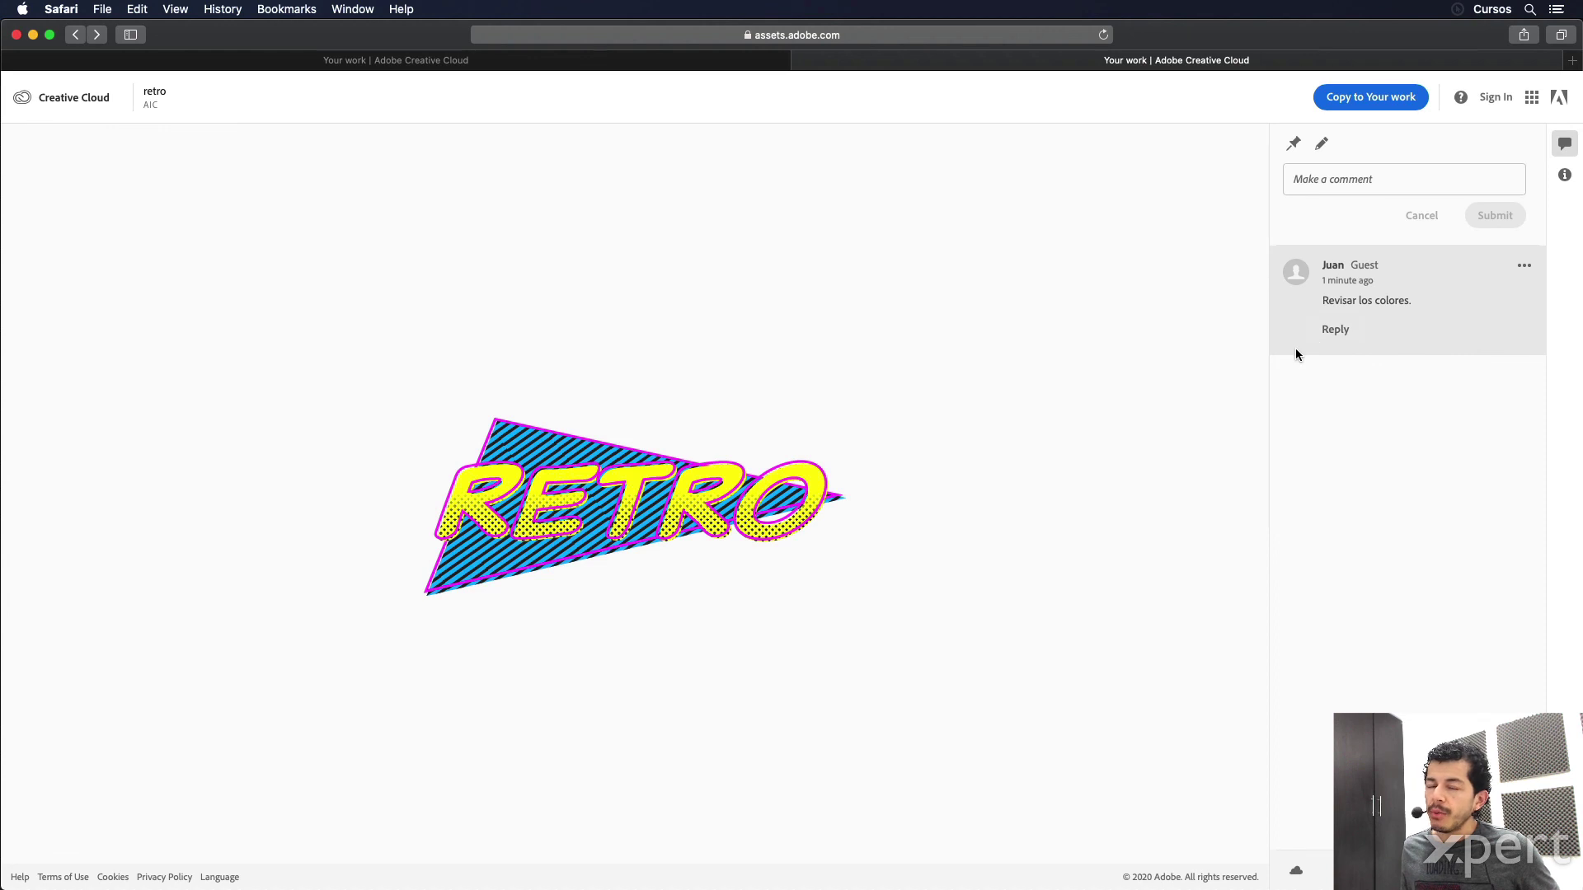
mouse_move(747, 398)
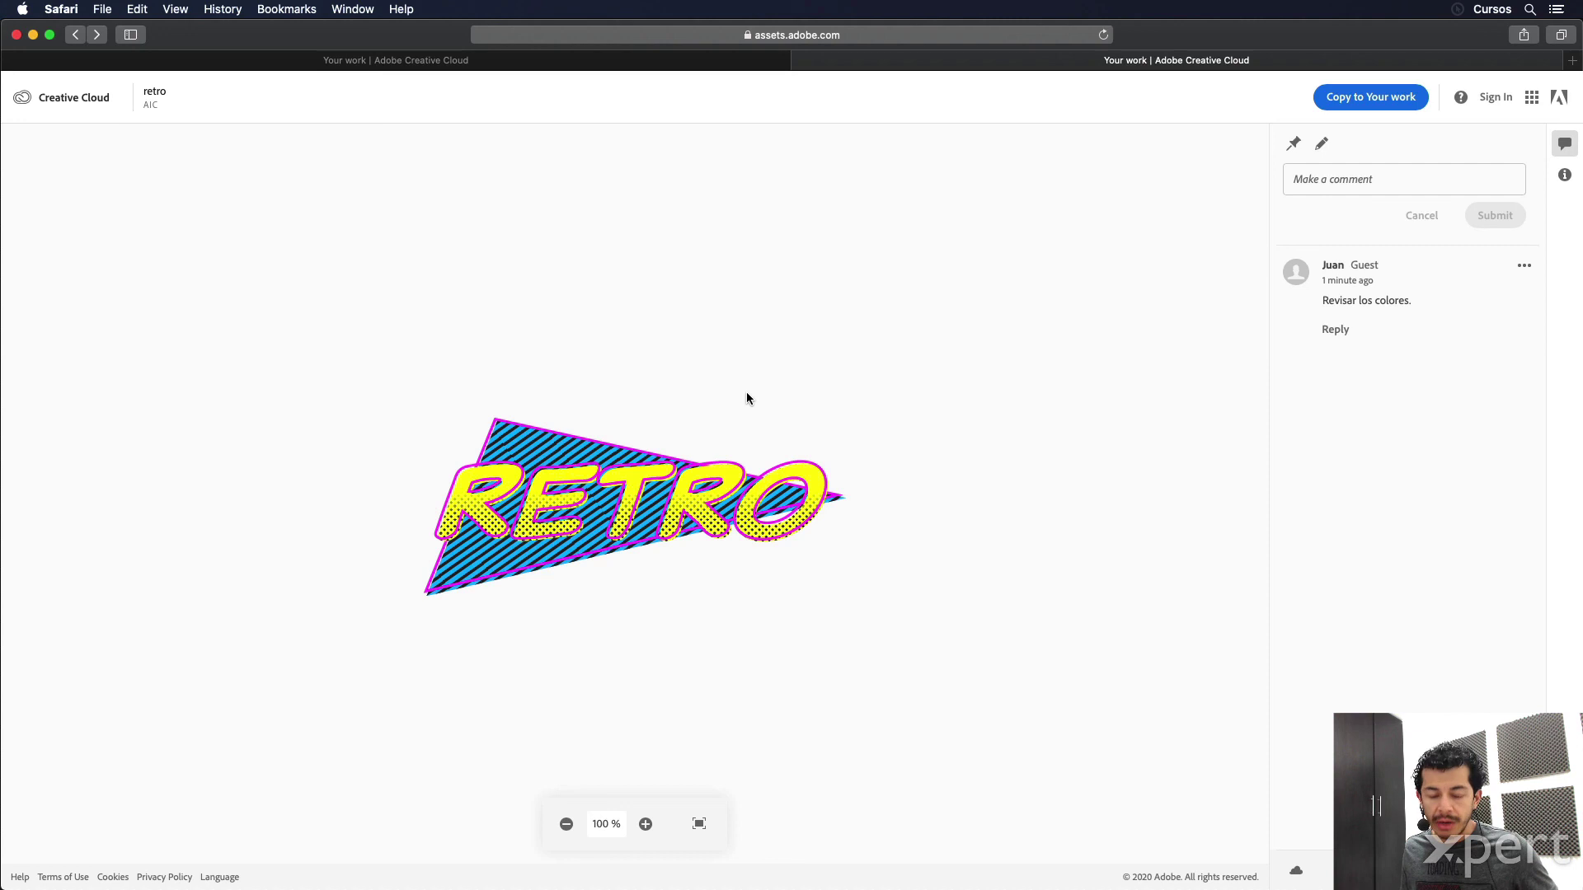
Step: Reload the Safari shared page and expand the thread to see the owner's reply
key("super+r")
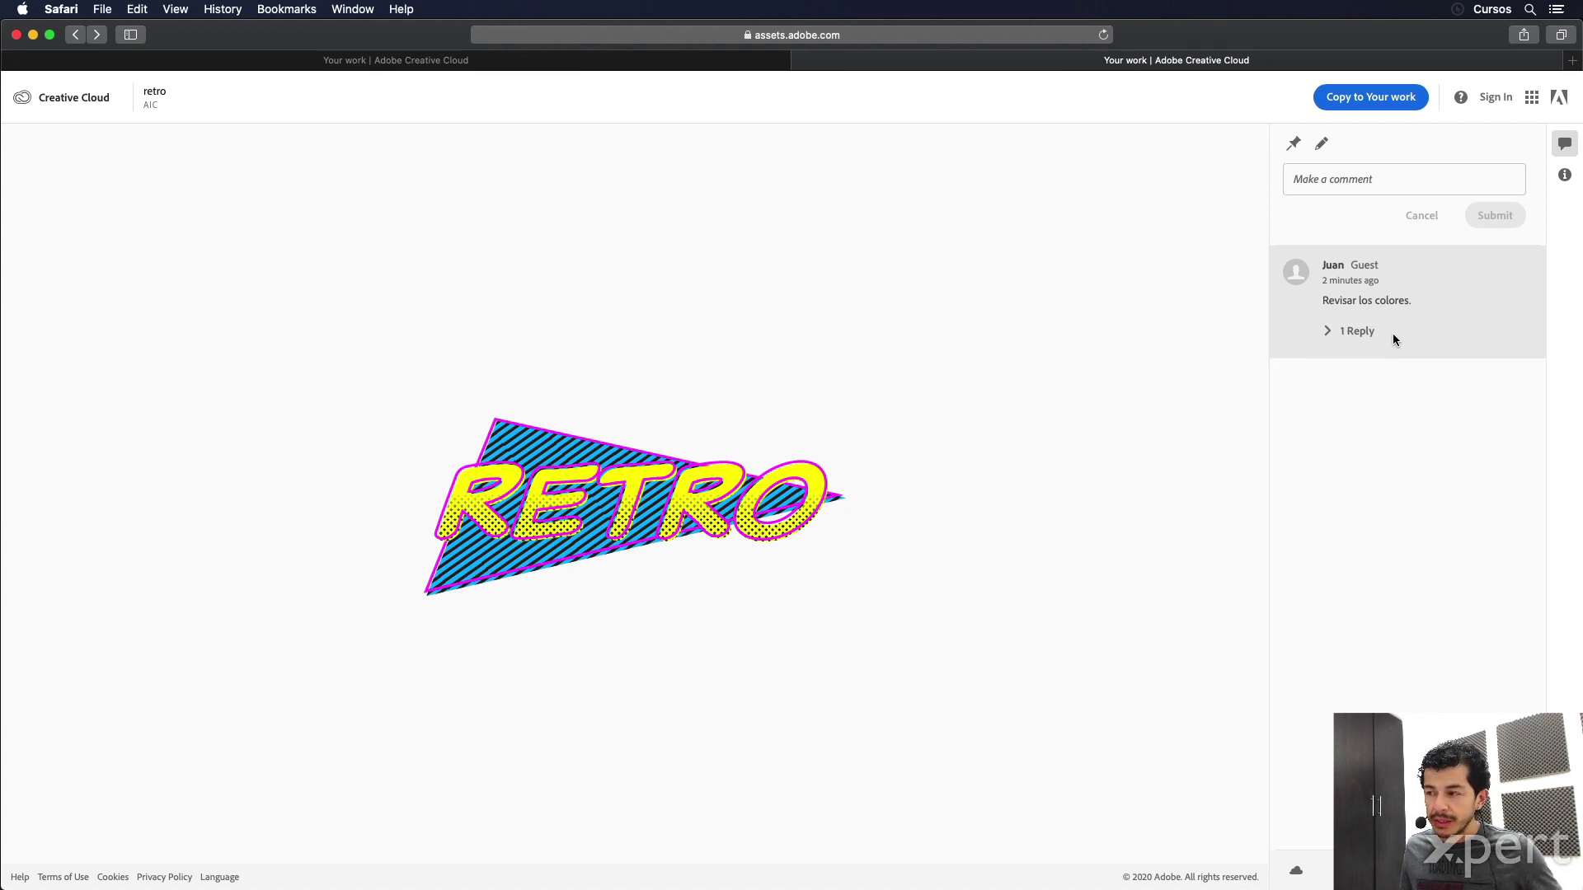
left_click(1393, 334)
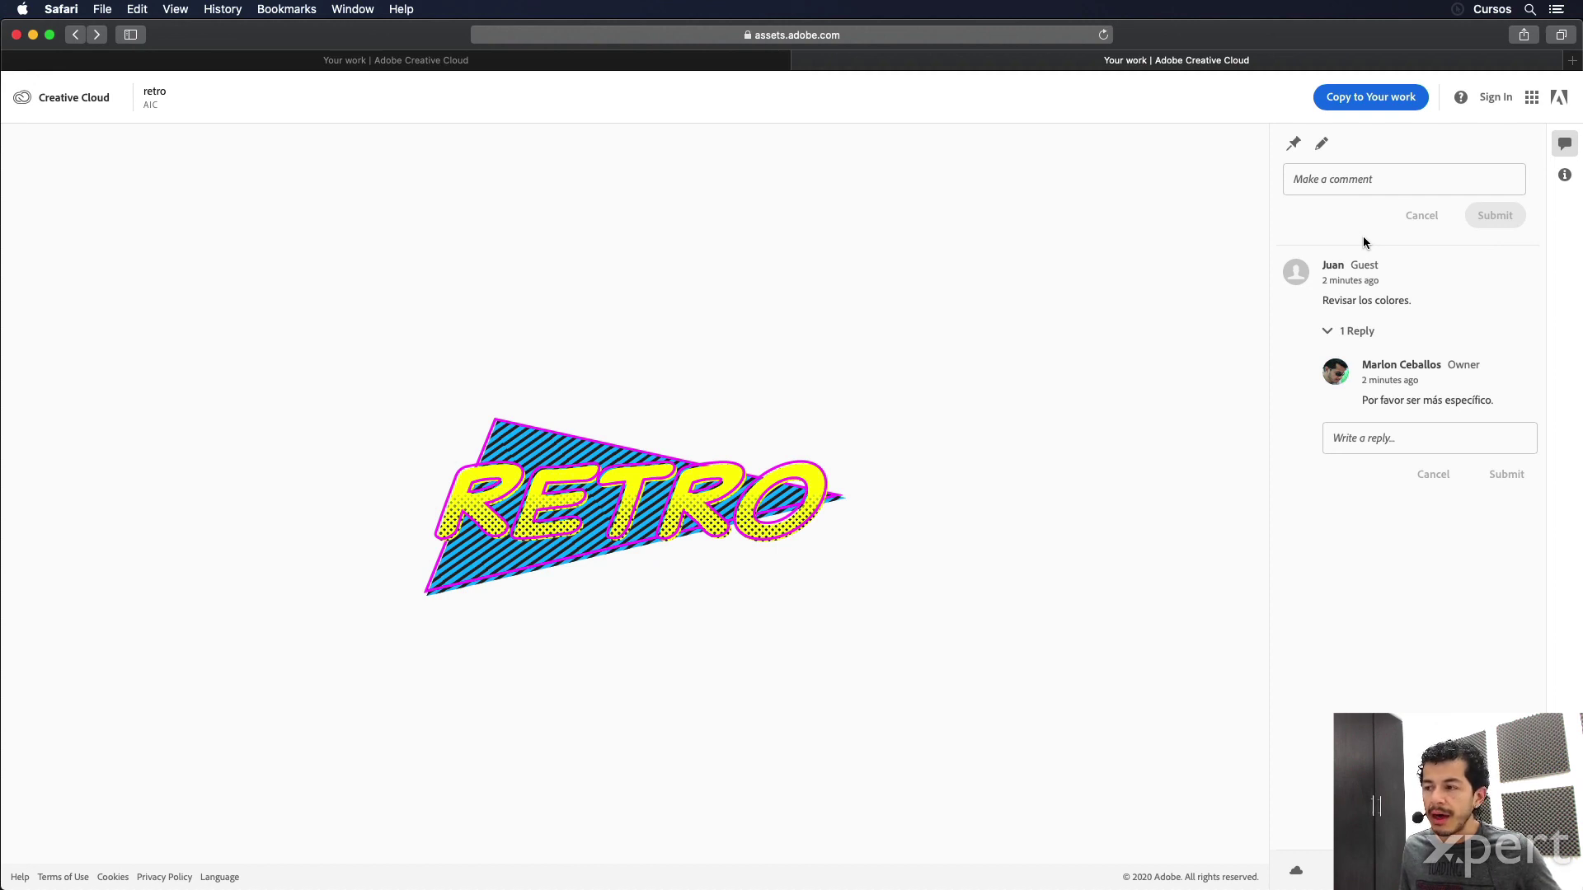
key("super+Tab")
key("super+Tab")
Step: Review the retro file's version history and comments in the Creative Cloud web viewer, then return to Illustrator
left_click(860, 337)
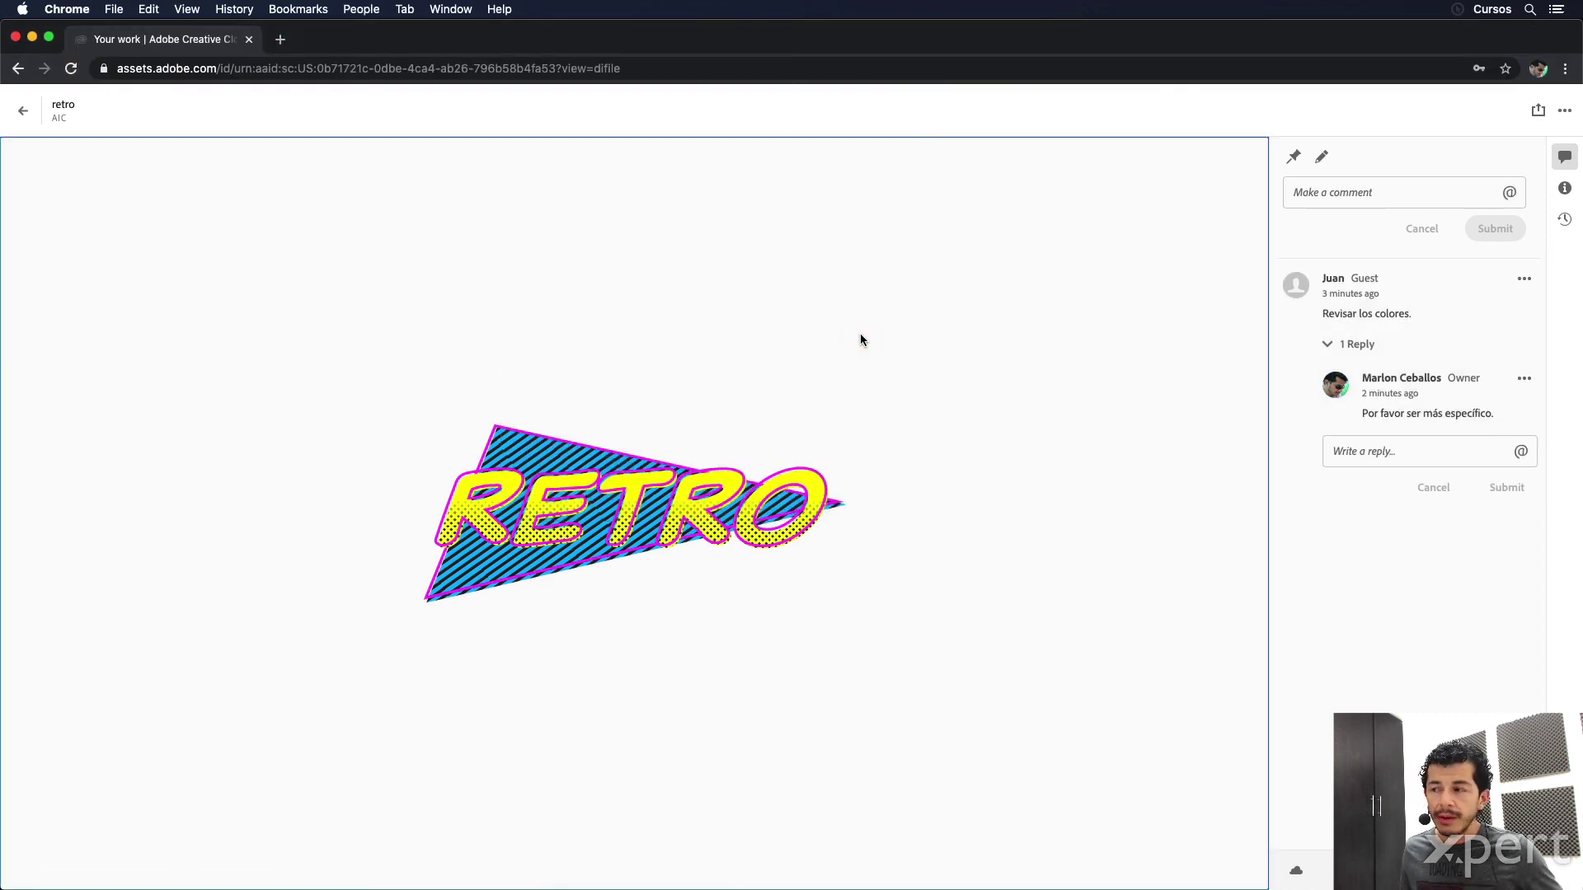
left_click(1130, 122)
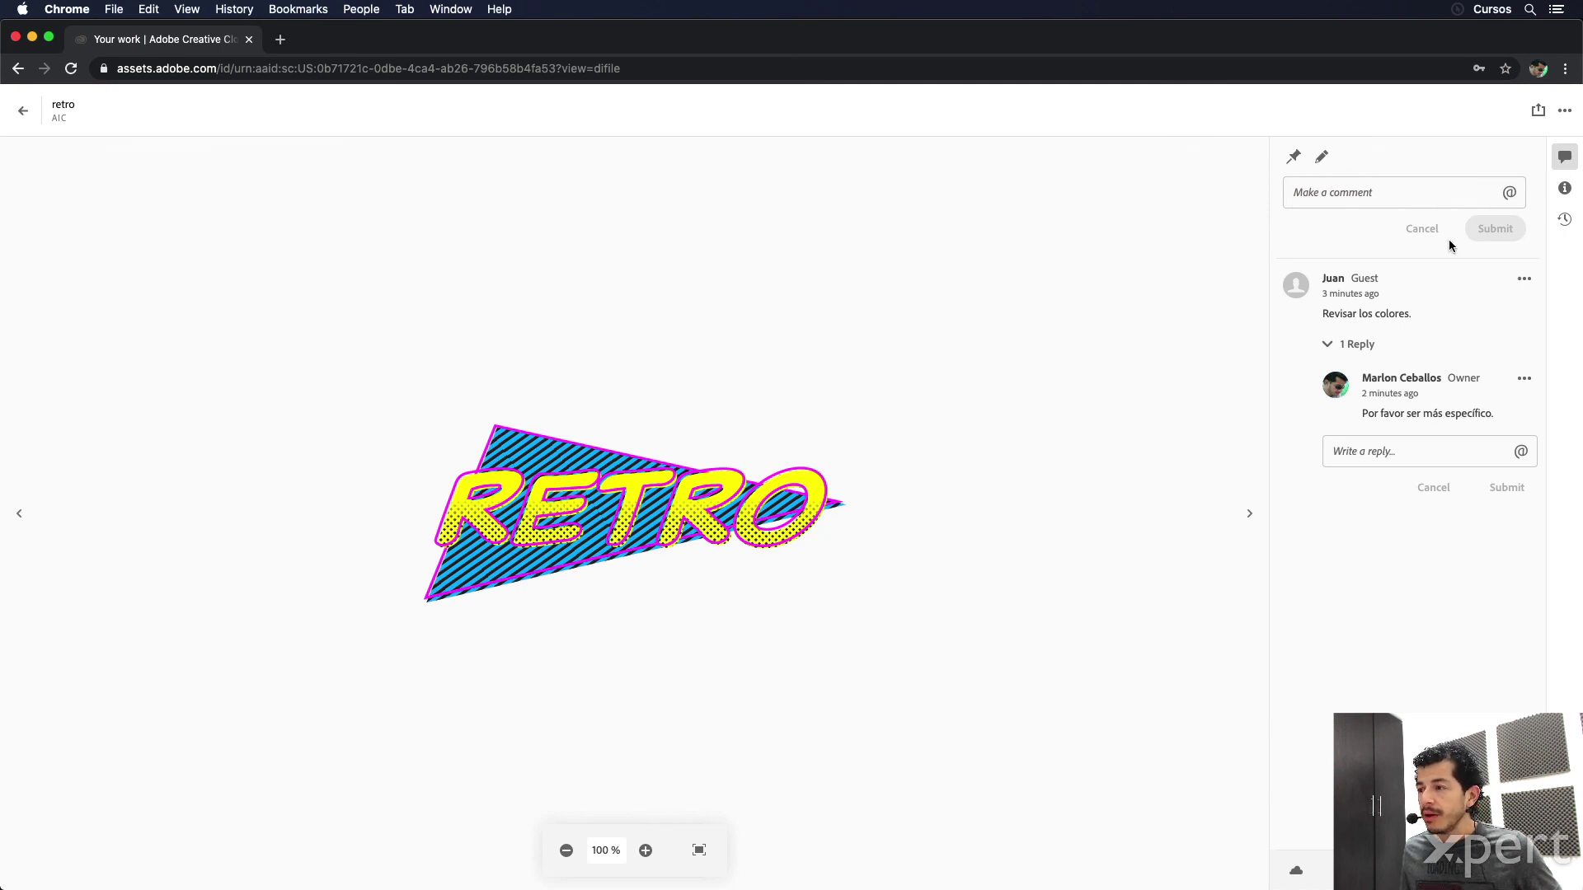
left_click(1564, 219)
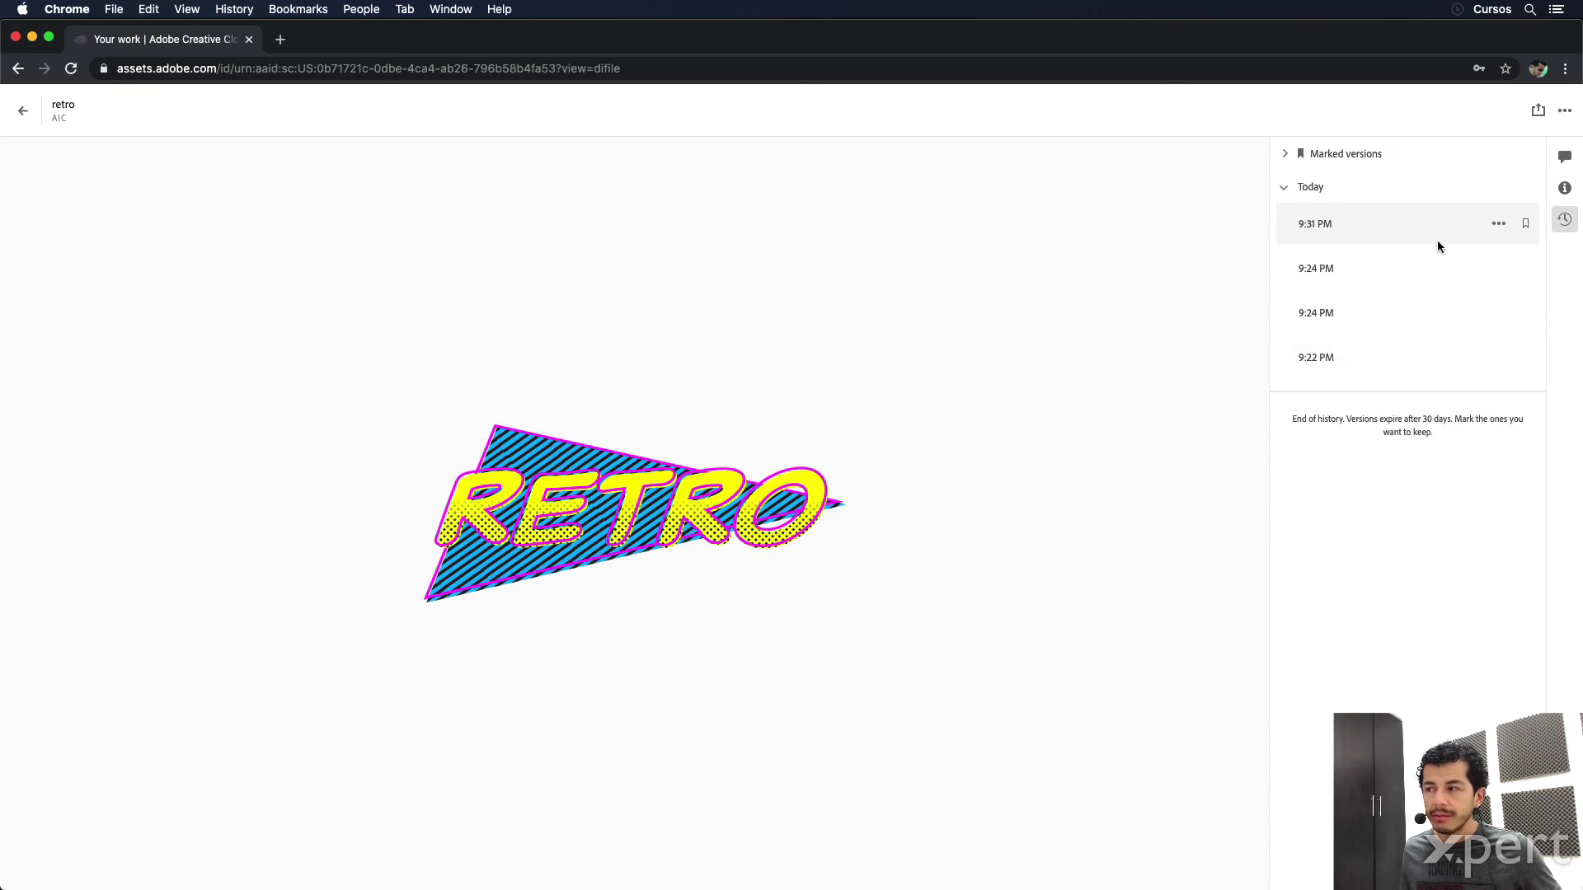
left_click(1565, 158)
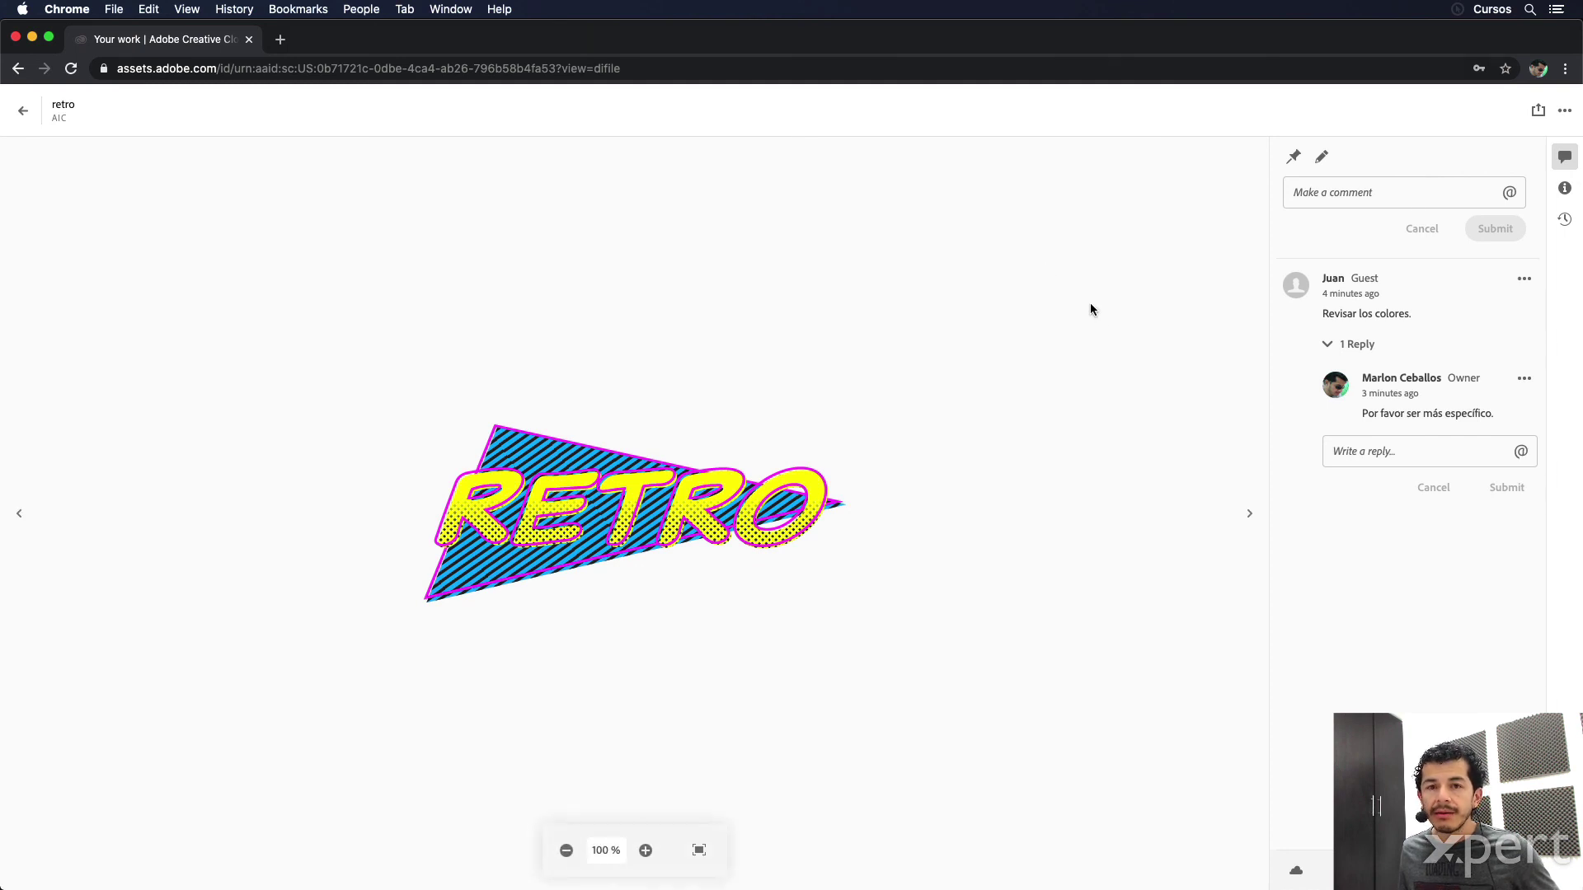
mouse_move(1090, 309)
key("super+Tab")
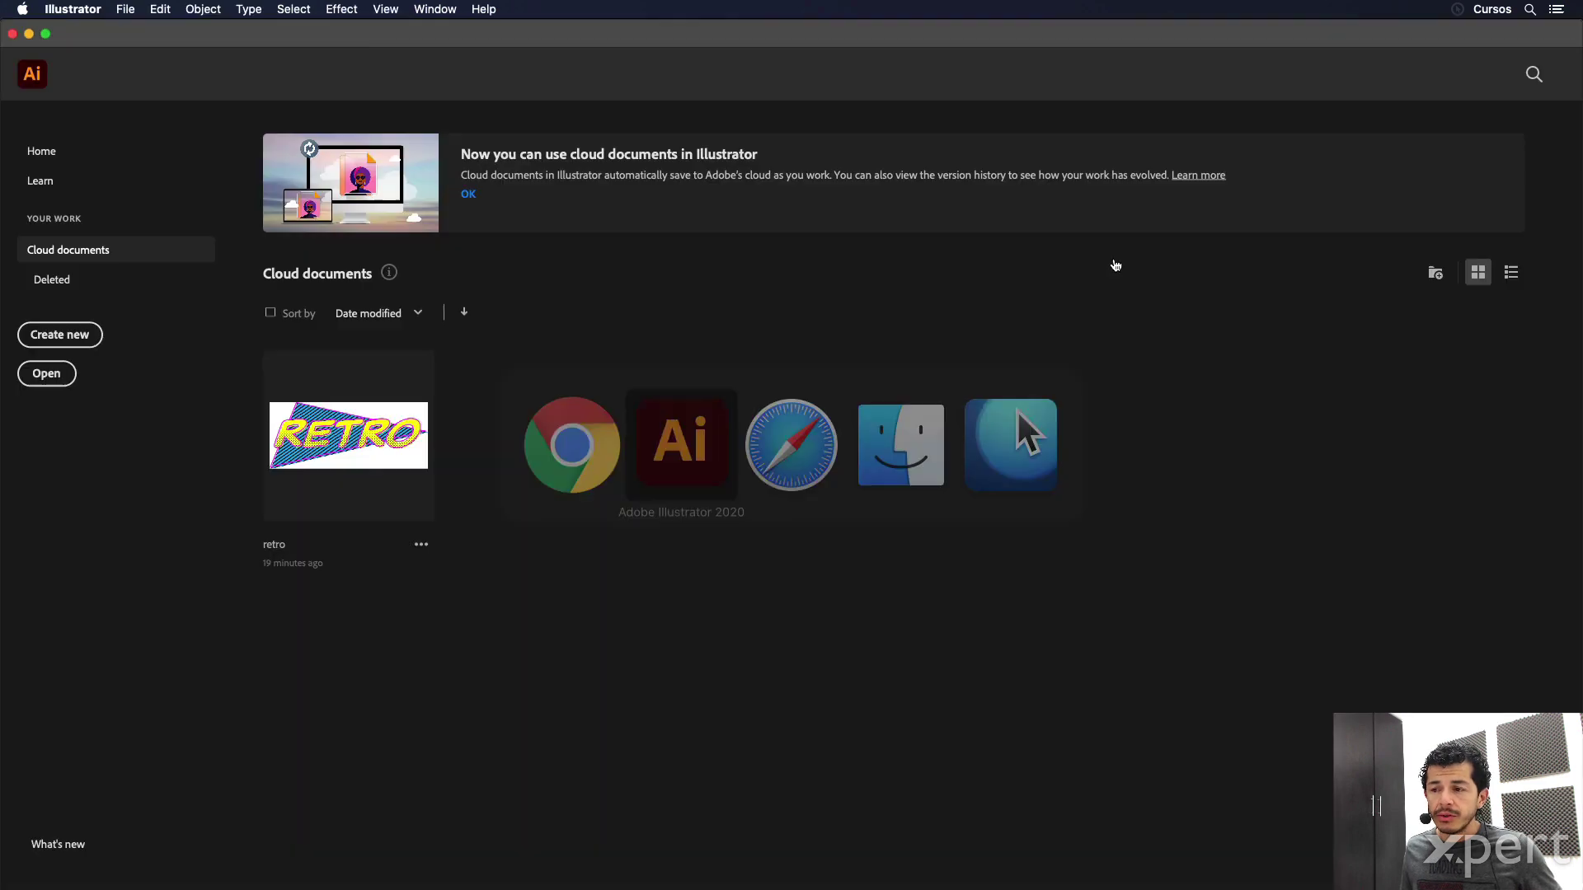
Step: Open the retro cloud document and show its Version History panel
left_click(391, 445)
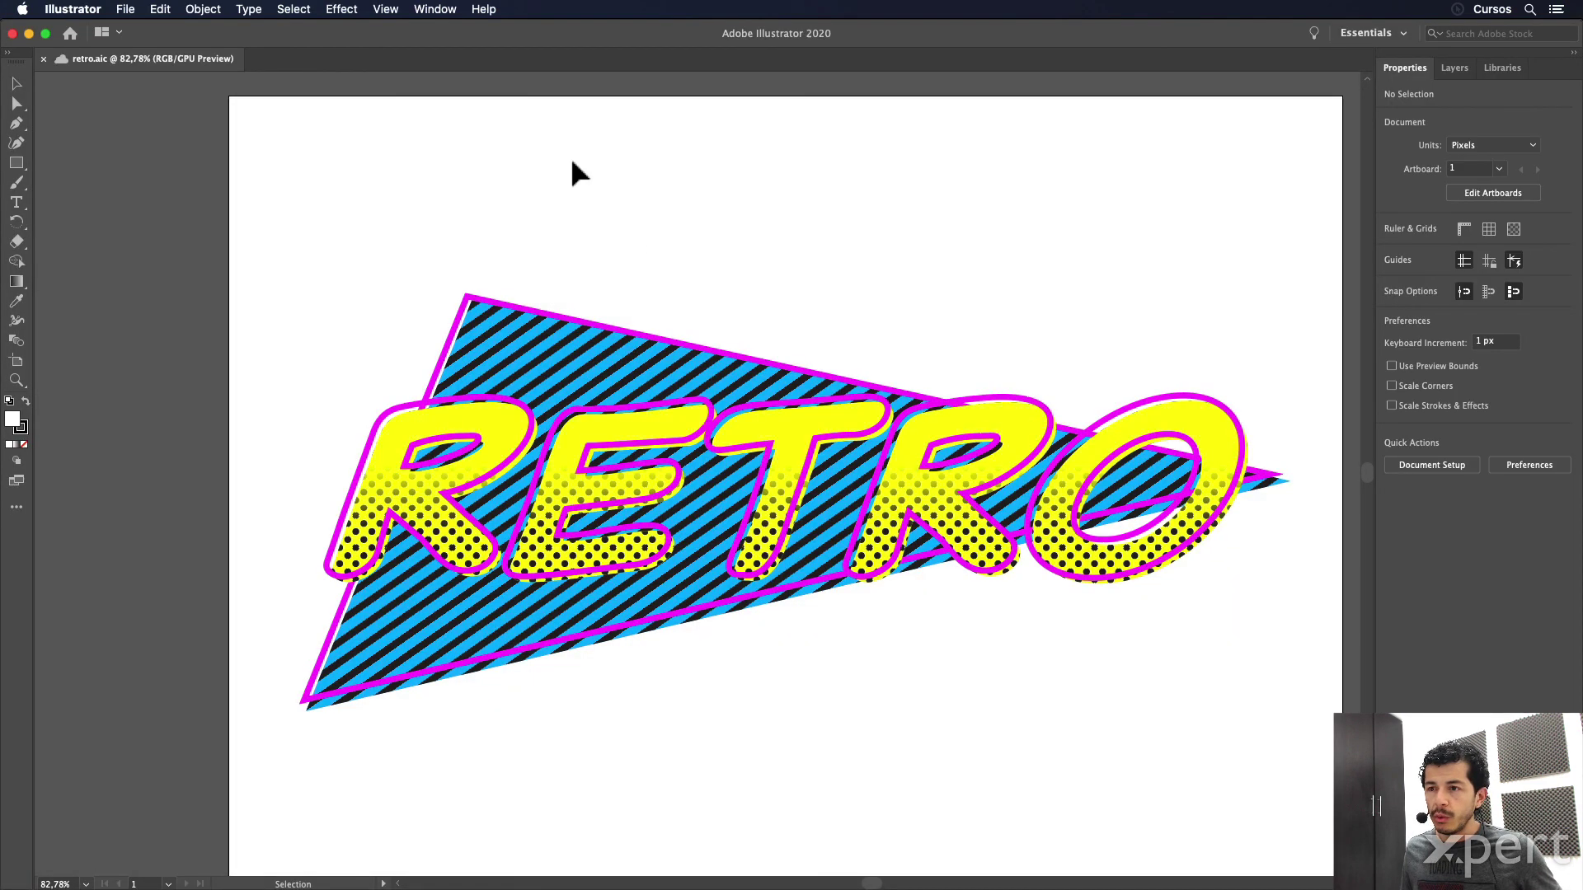
left_click(435, 10)
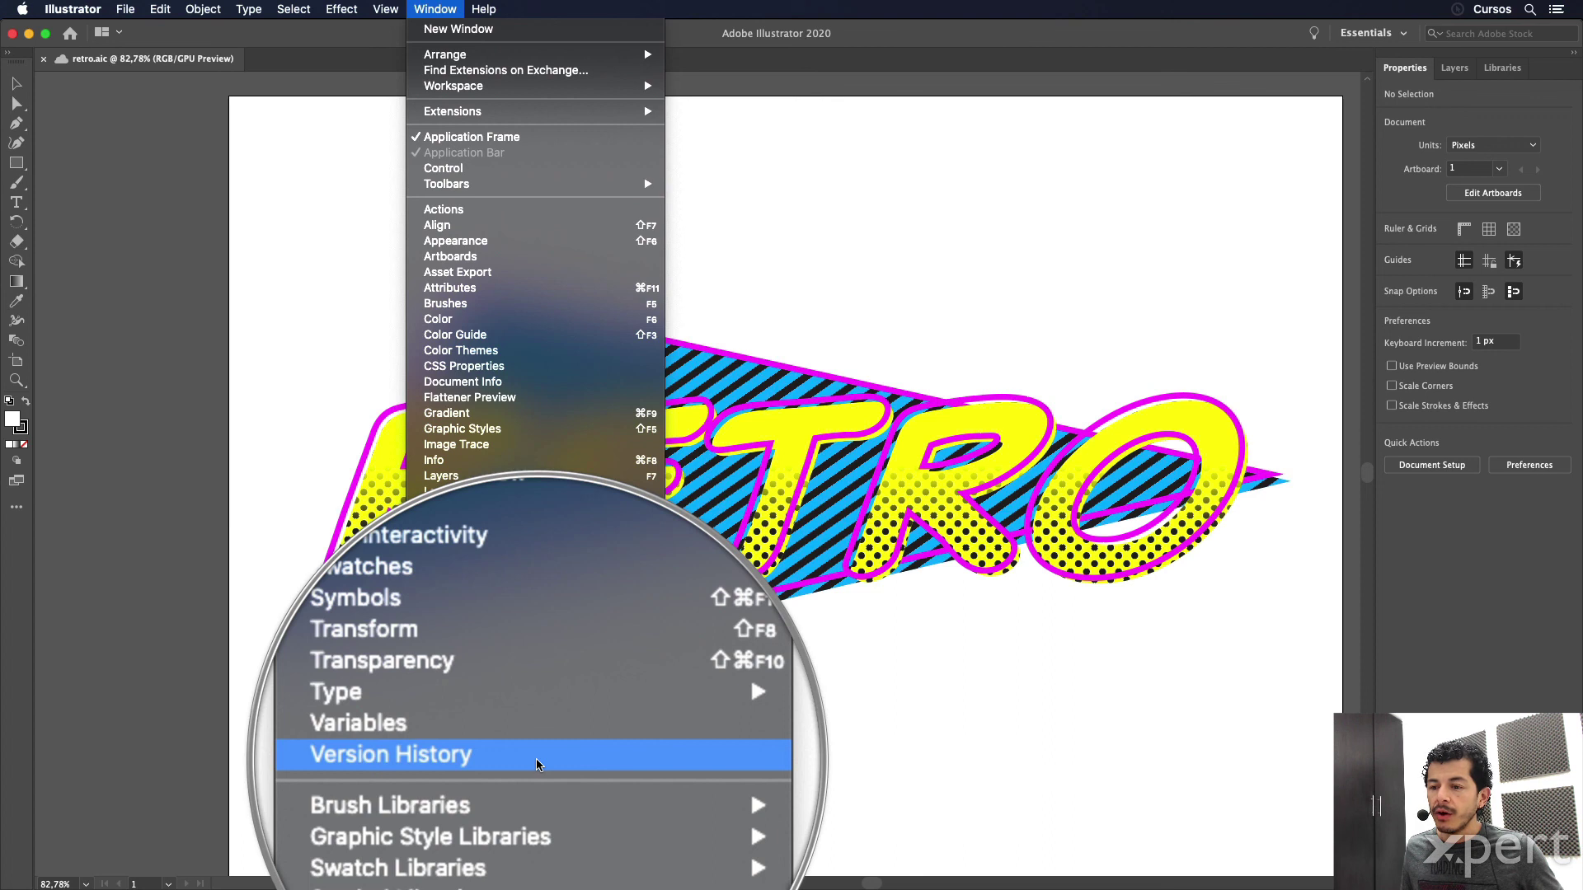
left_click(537, 759)
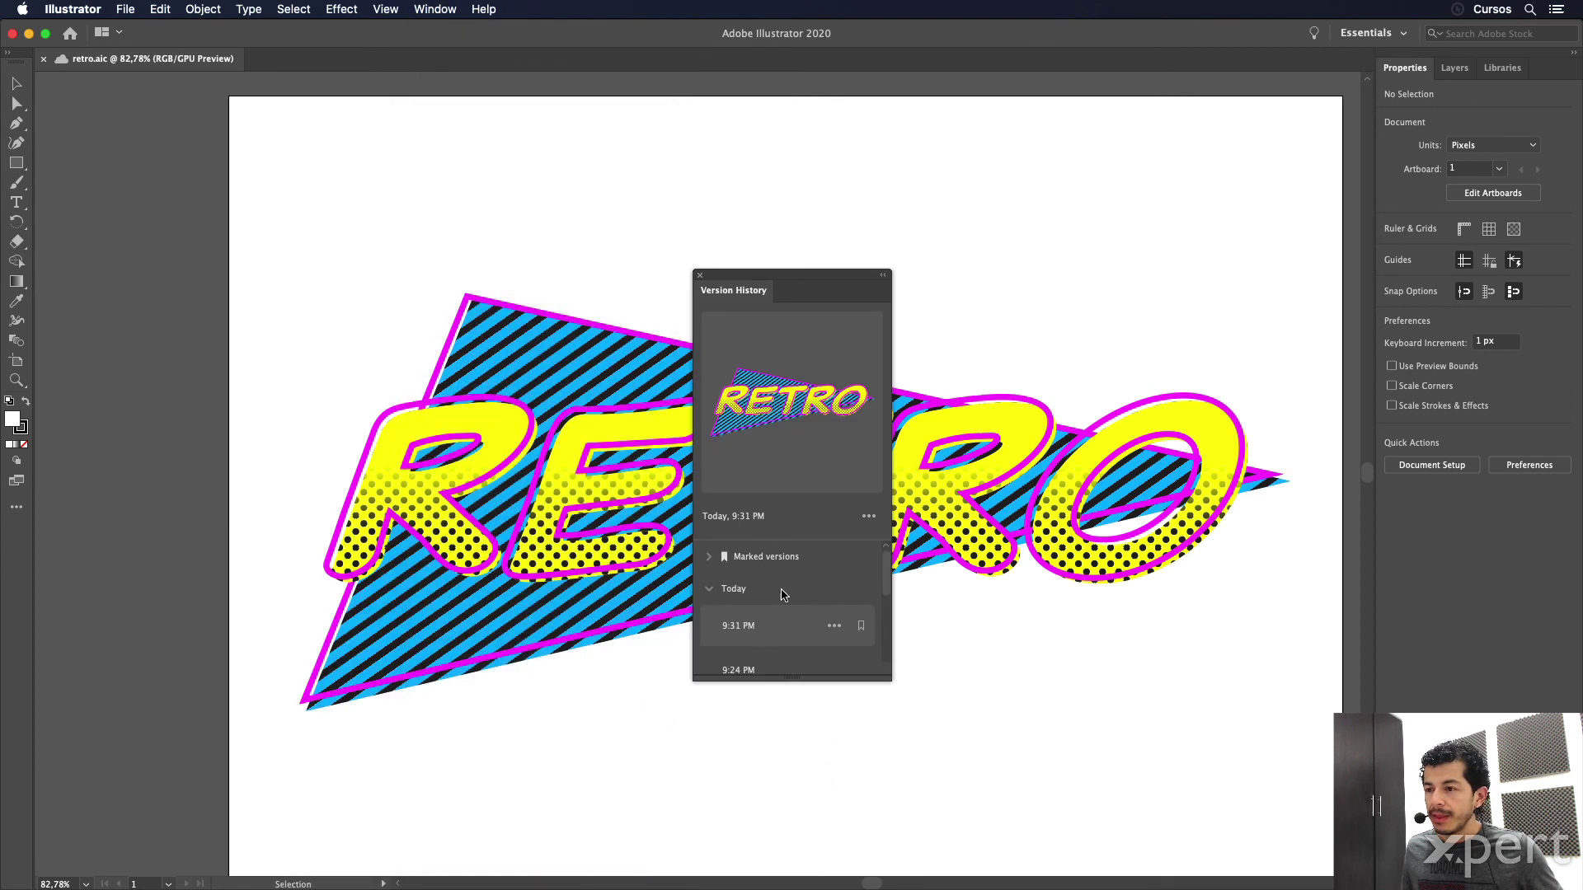
Step: Move and enlarge the Version History panel, then show the 9:22 PM version's options
left_click_drag(775, 283, 1166, 127)
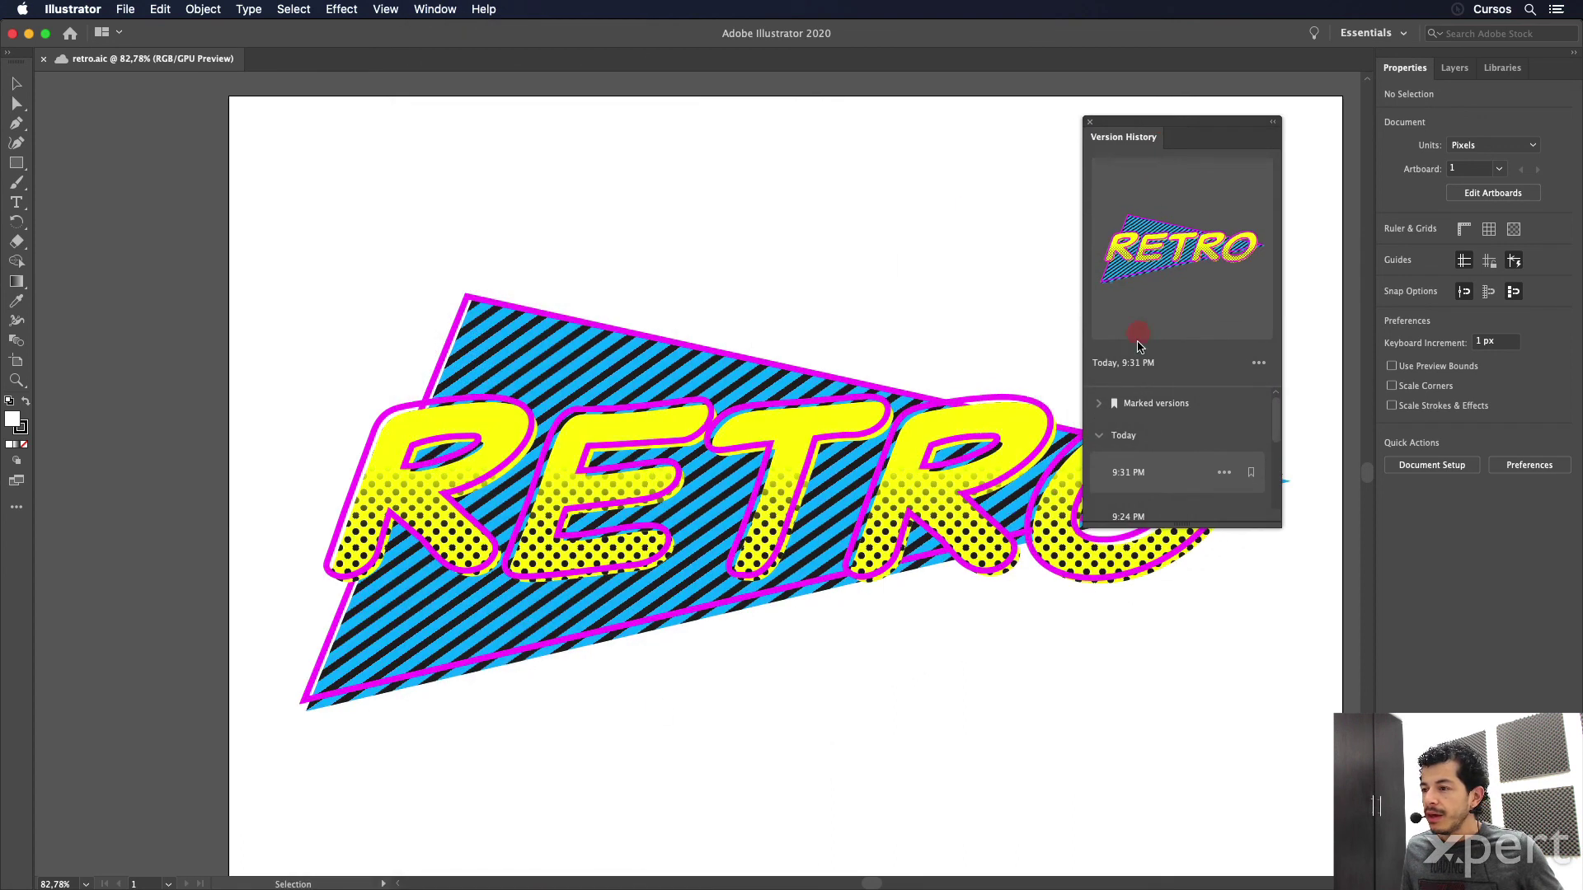
left_click_drag(1160, 528, 1160, 664)
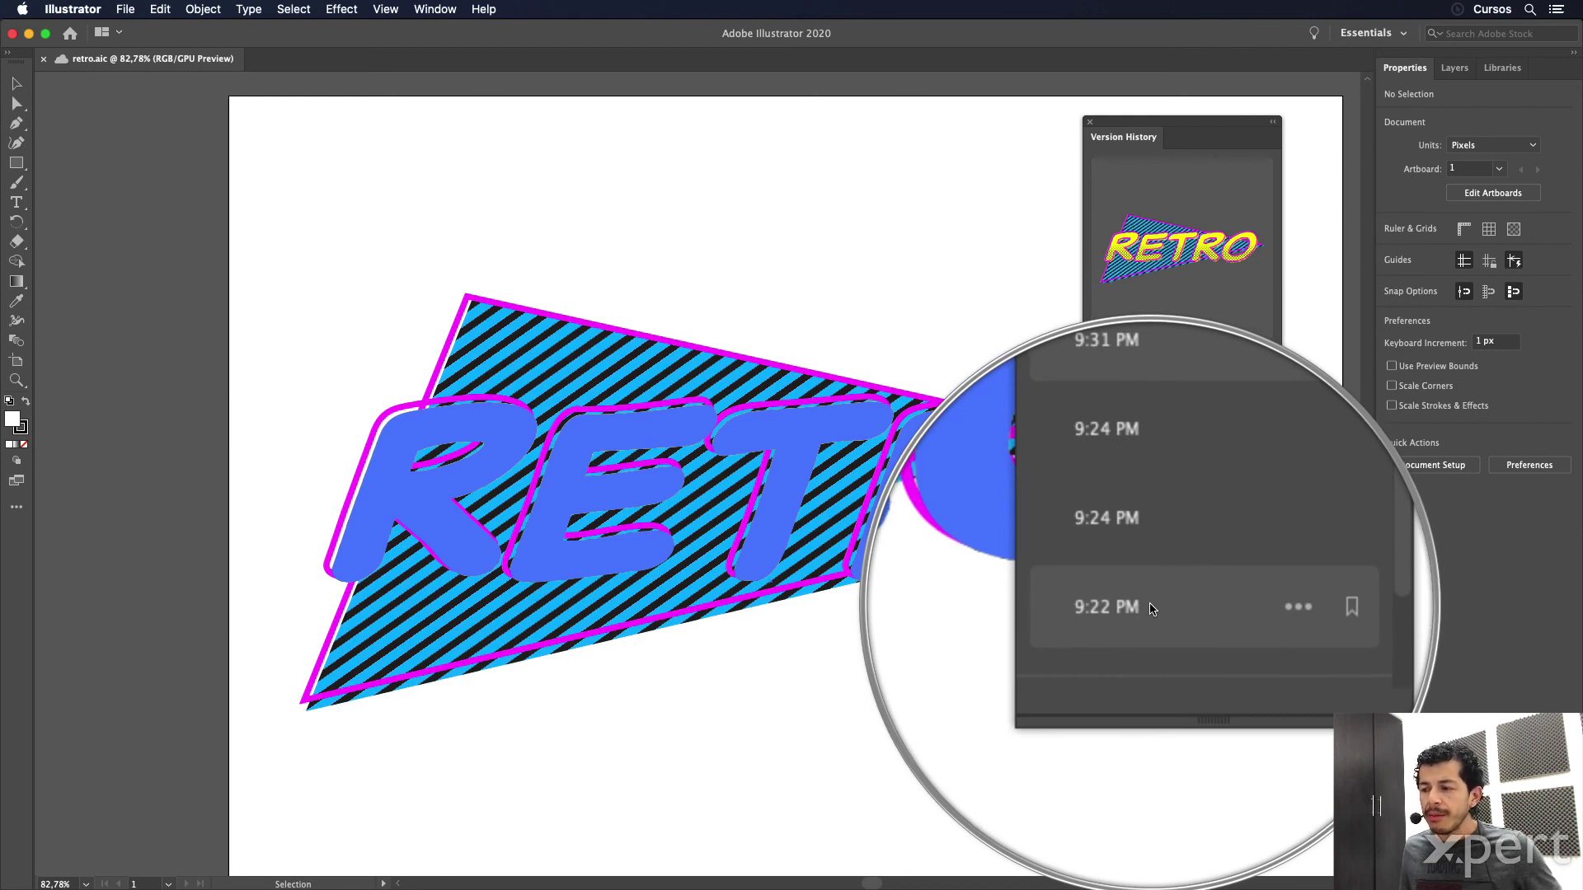
left_click(1225, 609)
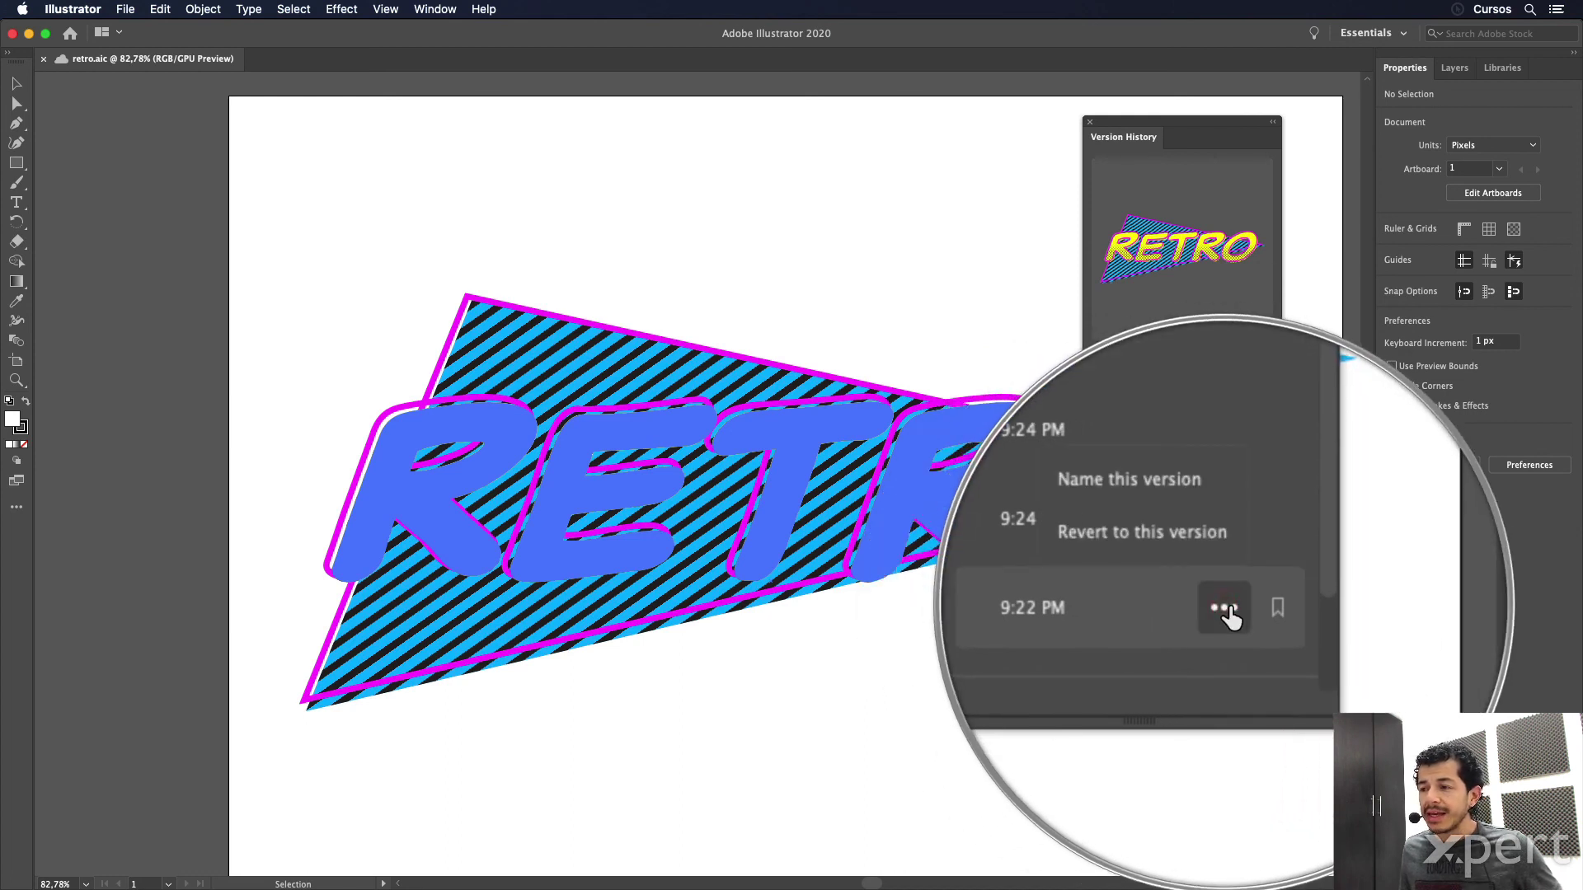